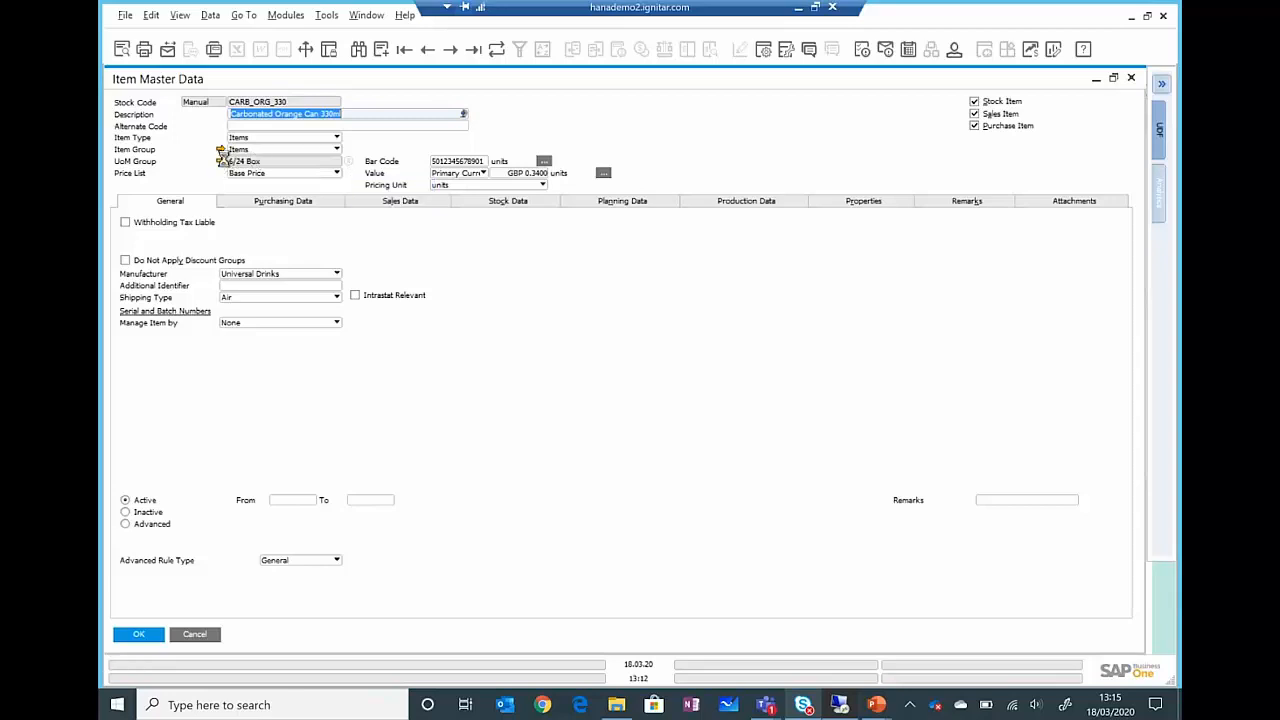
- Review the 6/24 Box unit-of-measure group definition and the pricing units available for the Carbonated Orange Can 330ml item
click(221, 160)
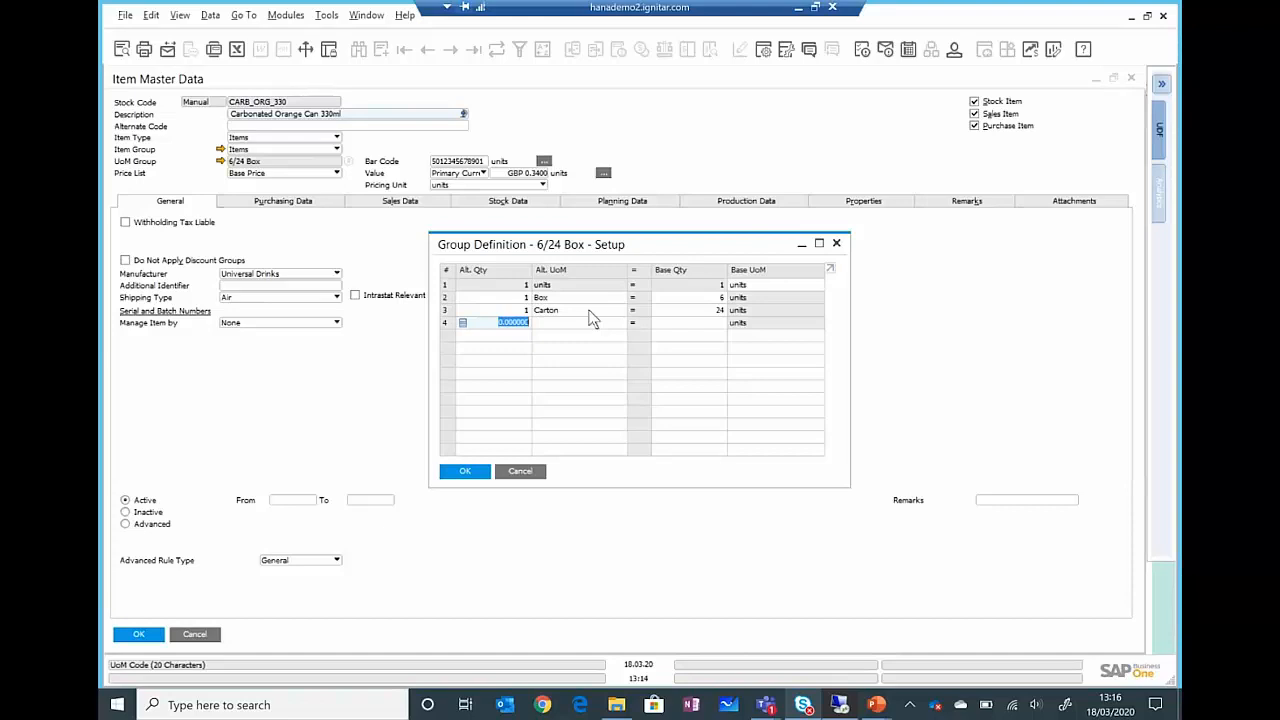
click(521, 471)
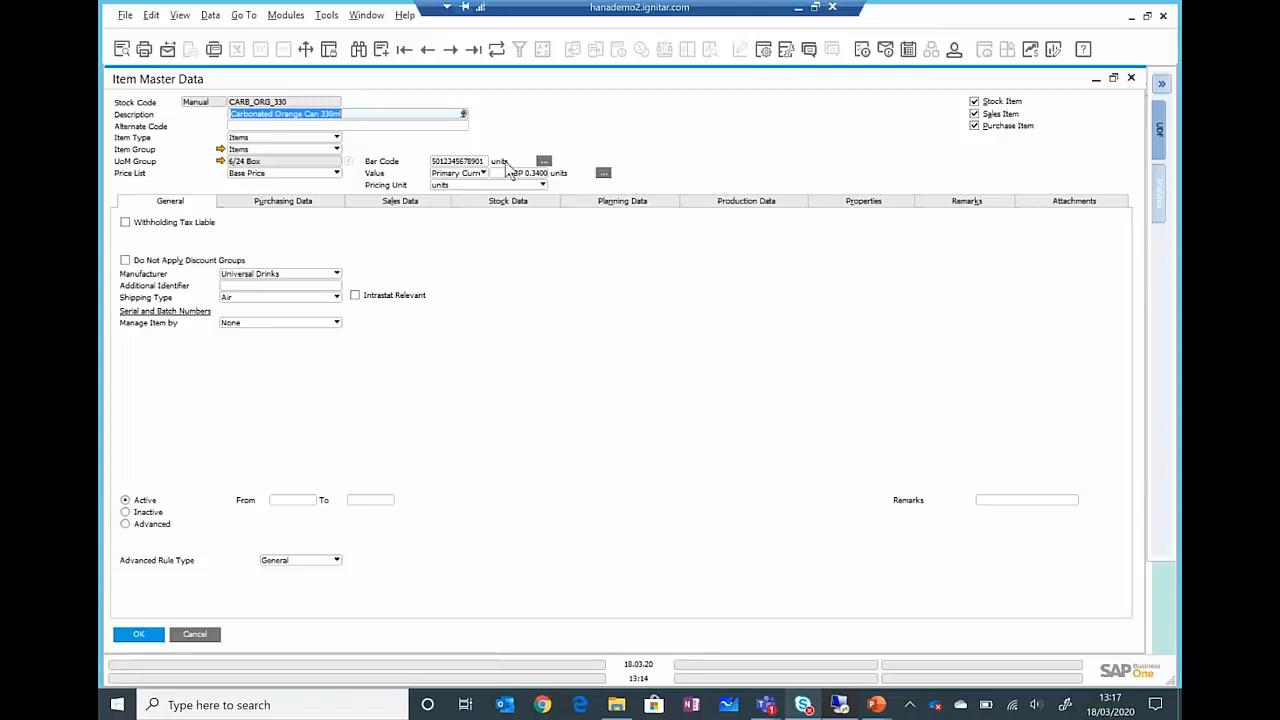
click(482, 186)
click(484, 190)
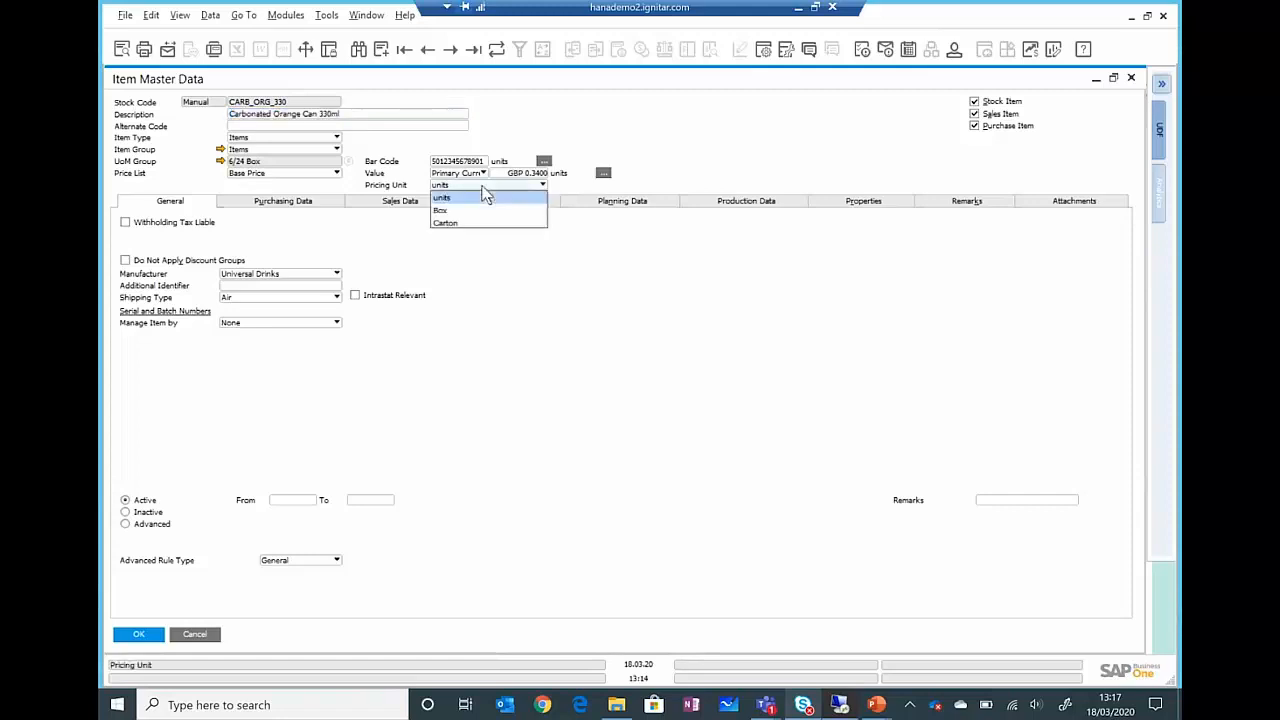
click(472, 191)
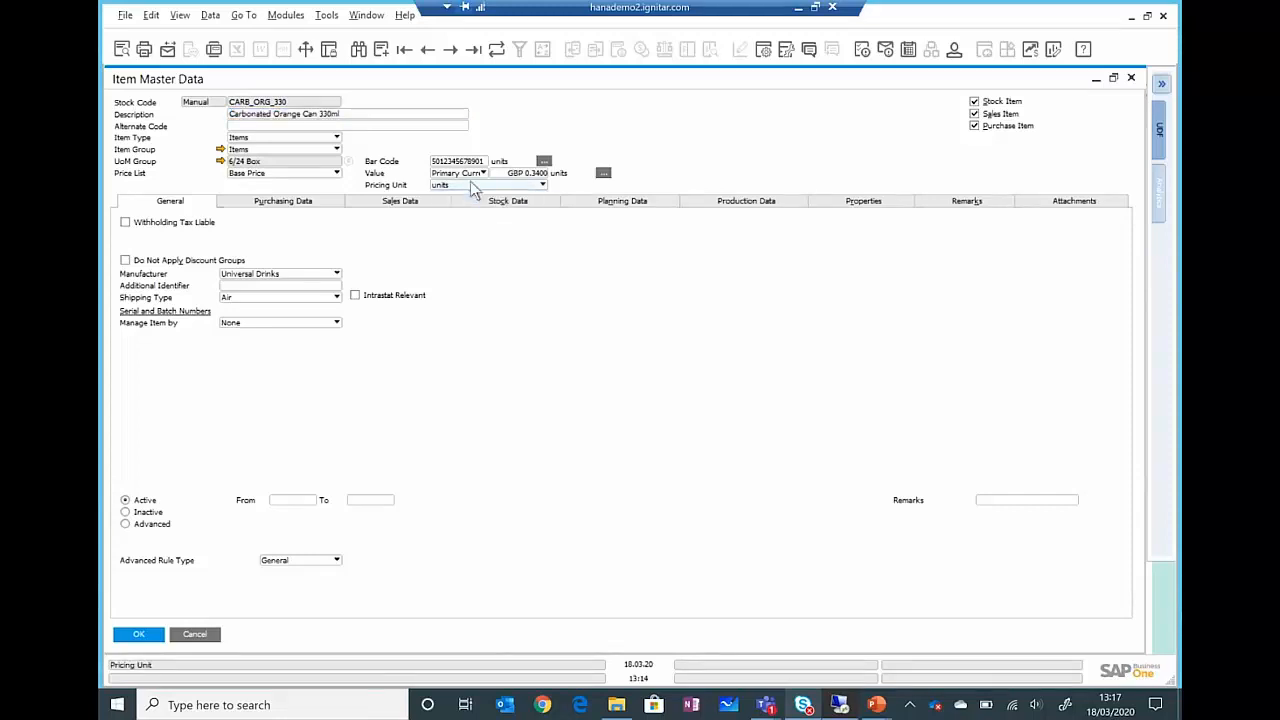
- Check the value's currency options and compare the item's price under the Regular Sales Price and Base Price lists
click(482, 173)
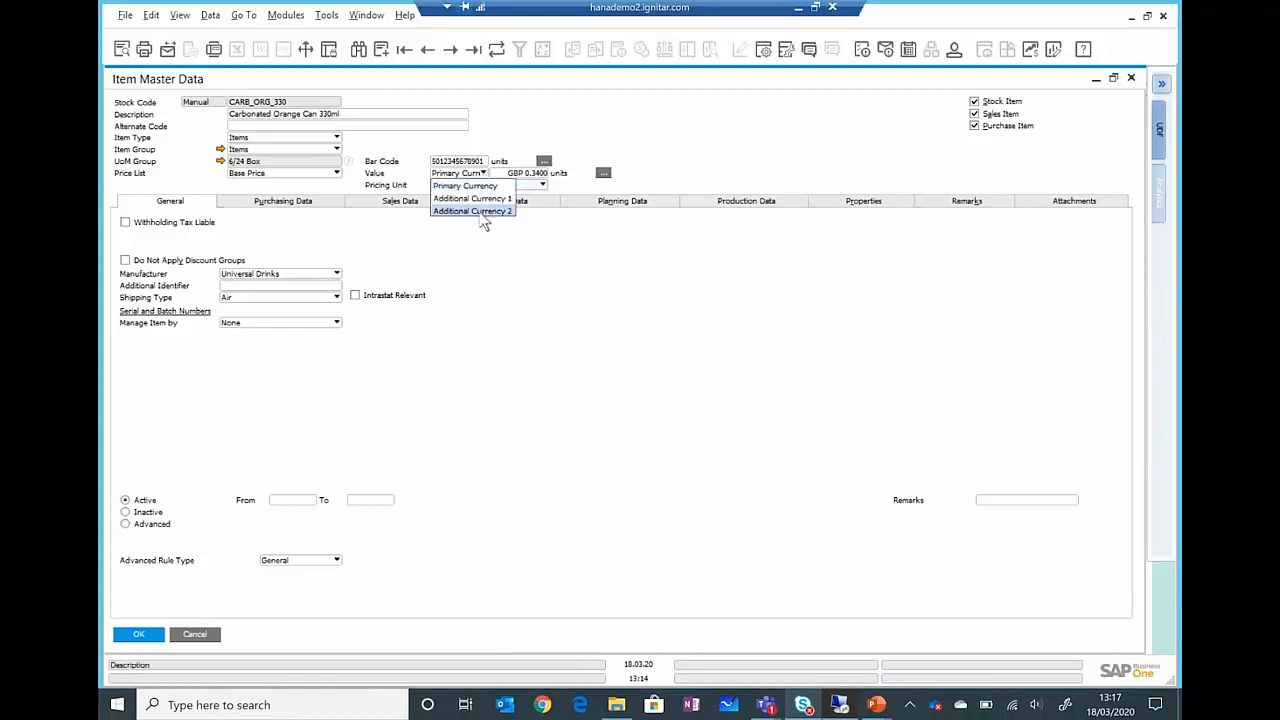
click(483, 186)
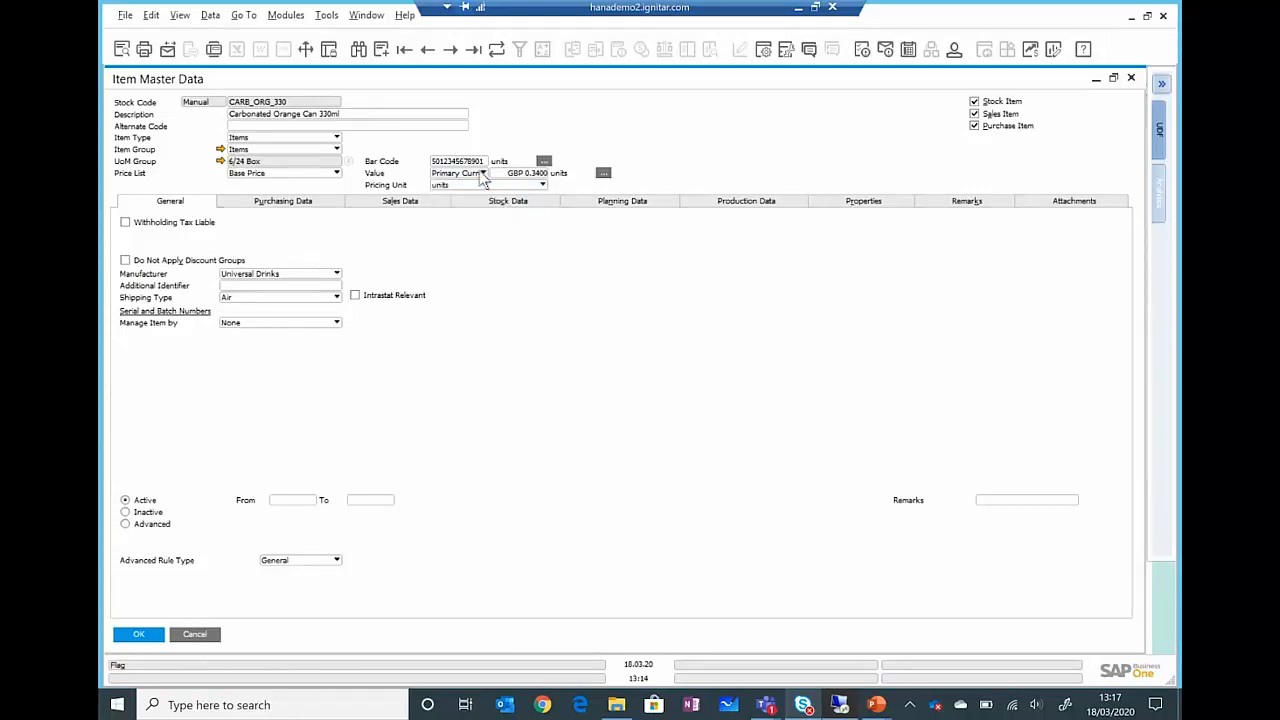
click(337, 174)
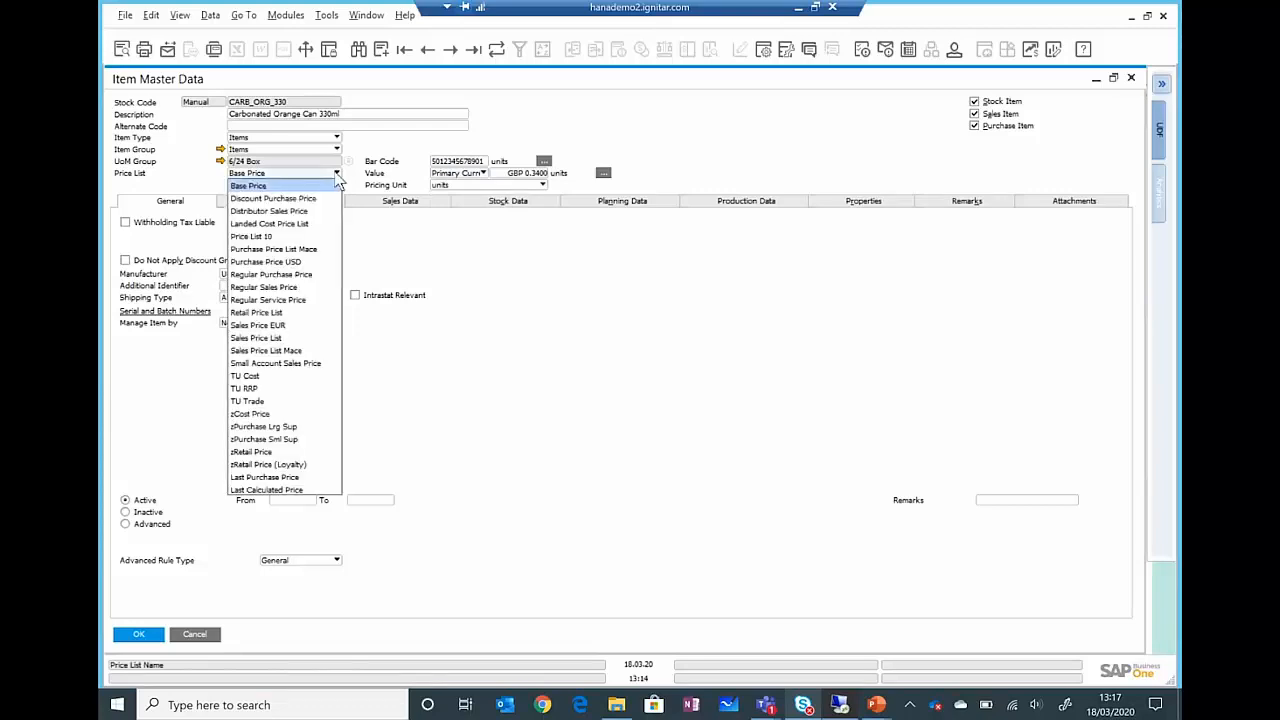
click(278, 289)
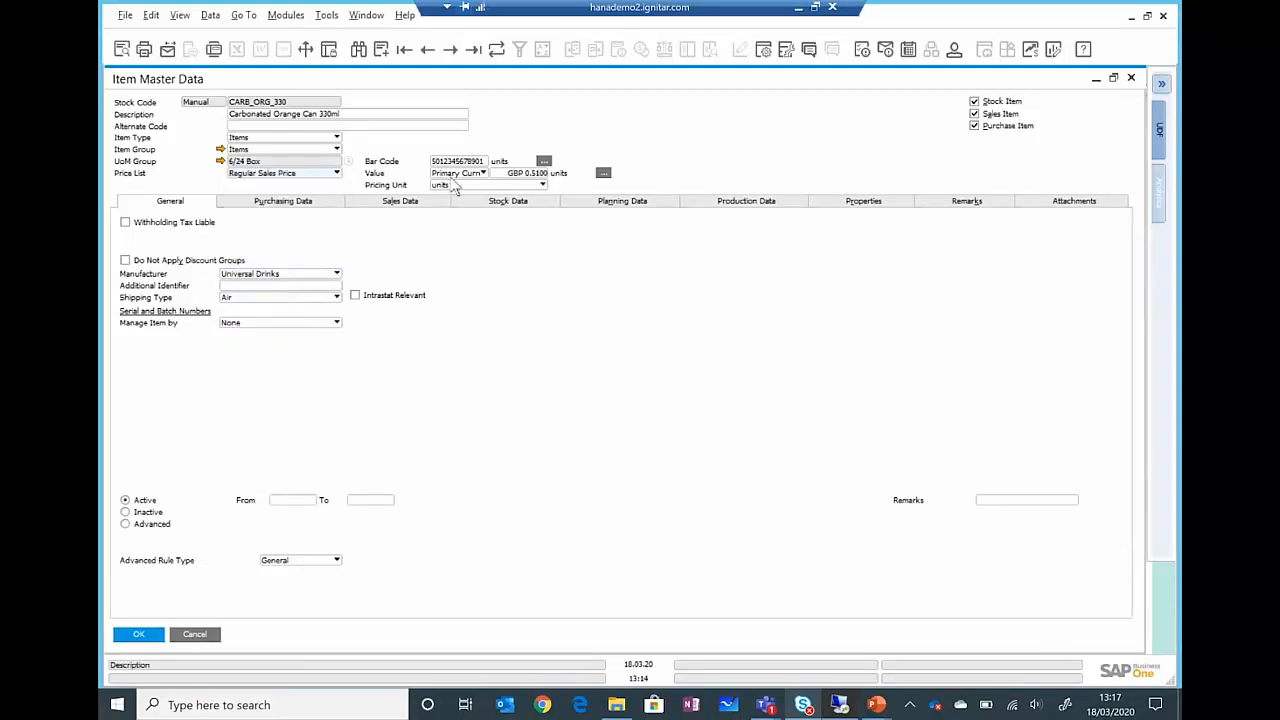
click(322, 175)
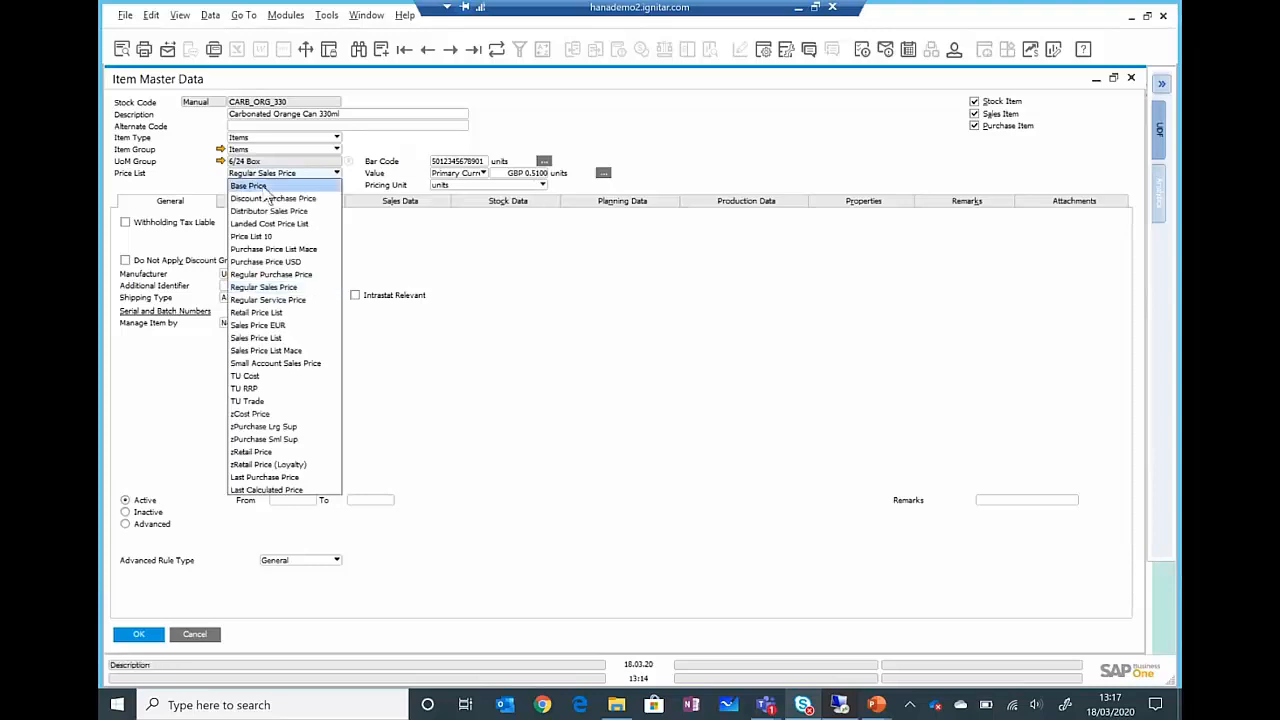
click(266, 188)
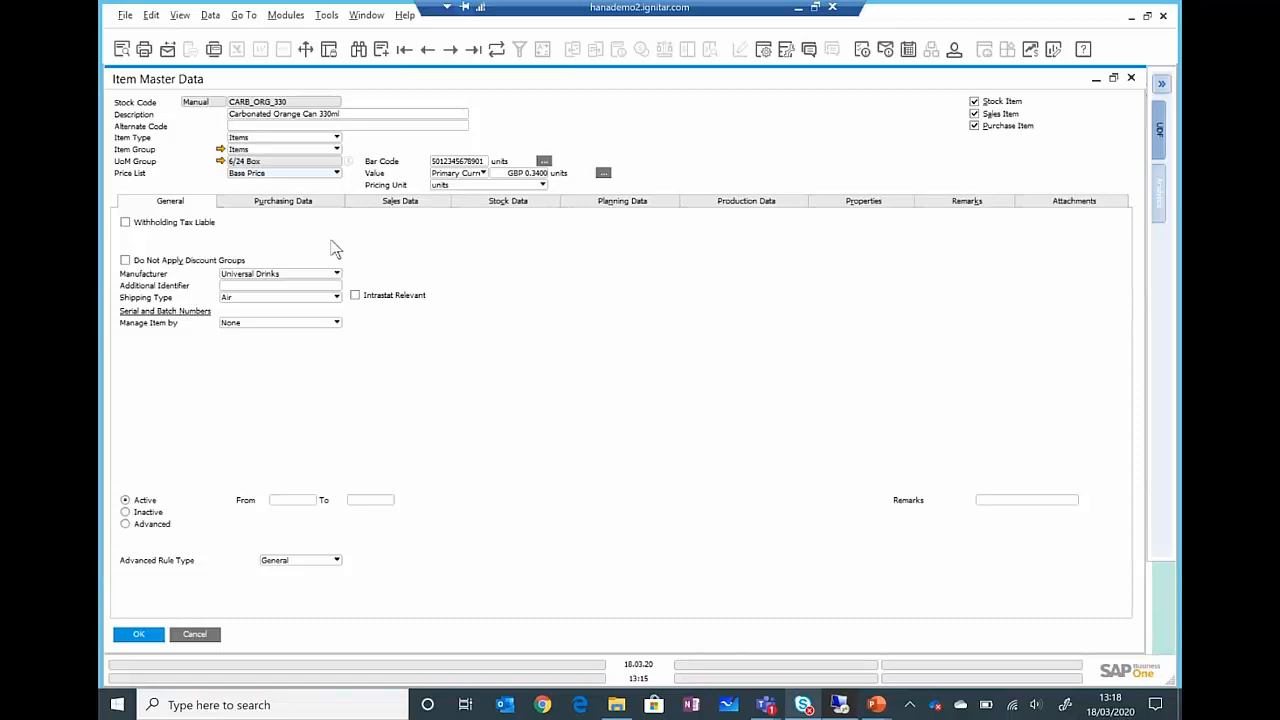
- Review the item's purchasing data, including its preferred suppliers list, and its sales data
click(286, 203)
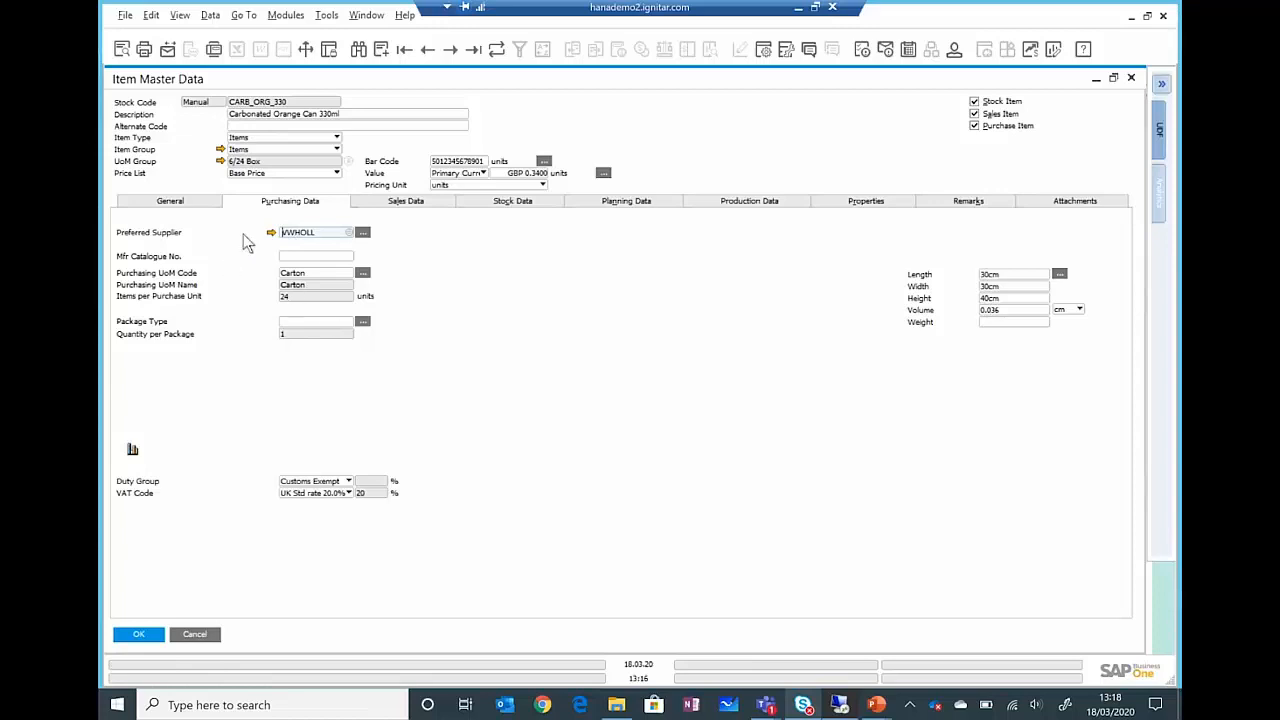
click(363, 233)
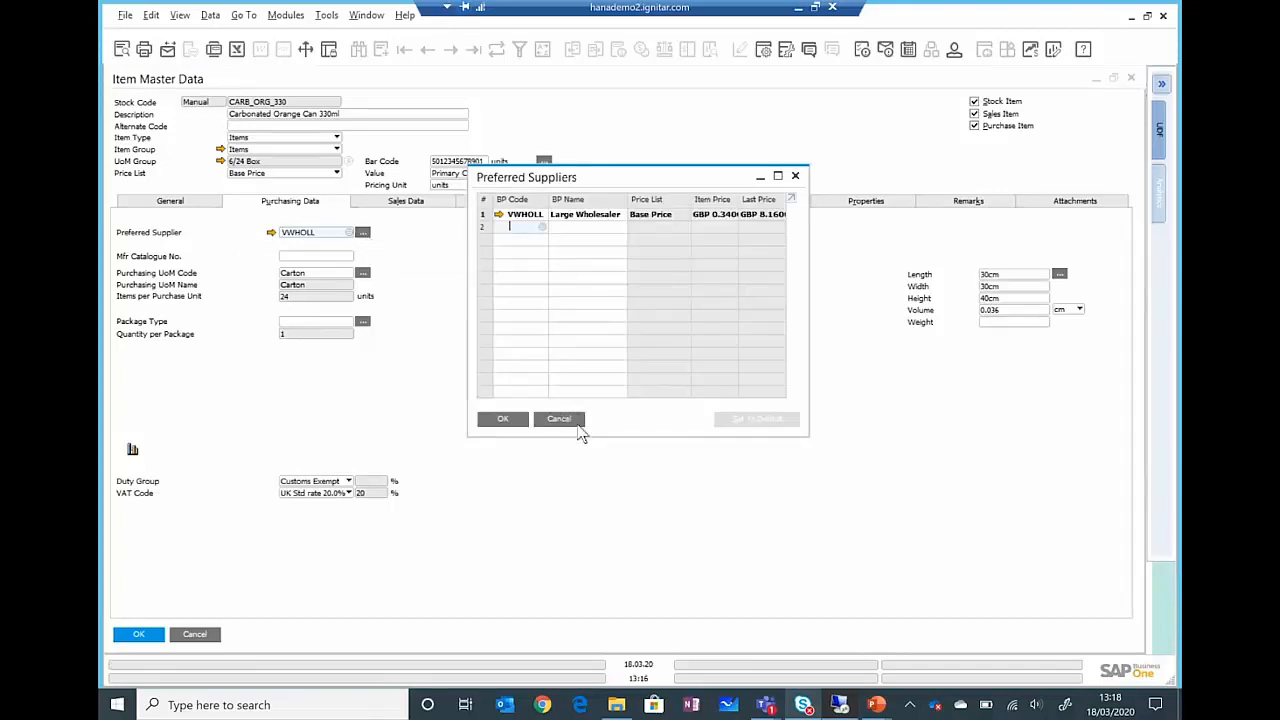
click(578, 425)
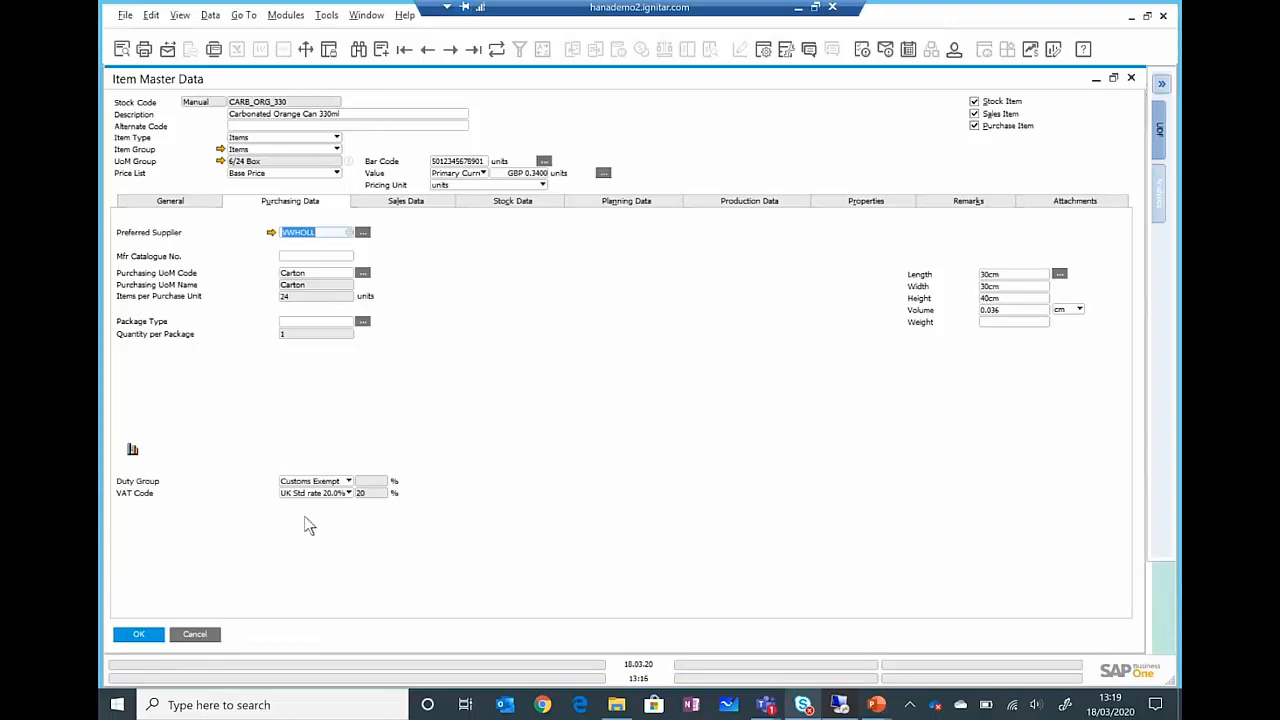
click(401, 203)
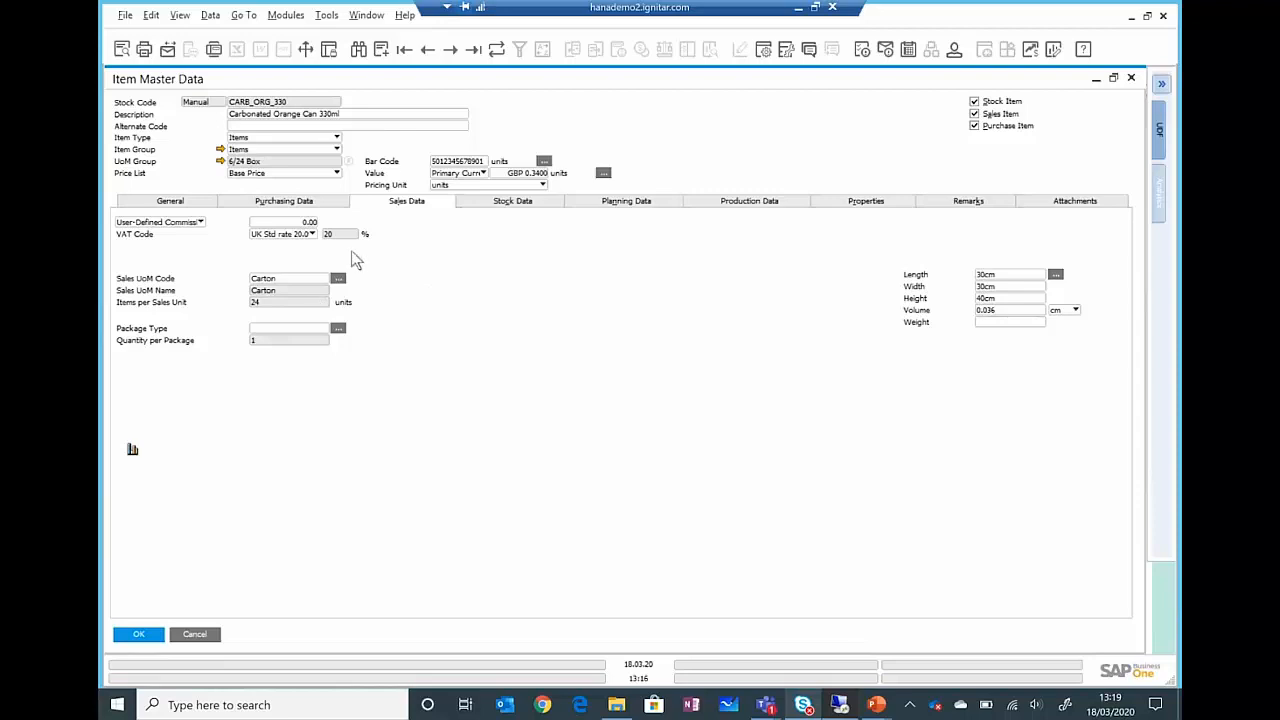
- Review the item's stock data and inspect the item restriction options of the Bin Warehouse's default bin location 05-GI
click(514, 203)
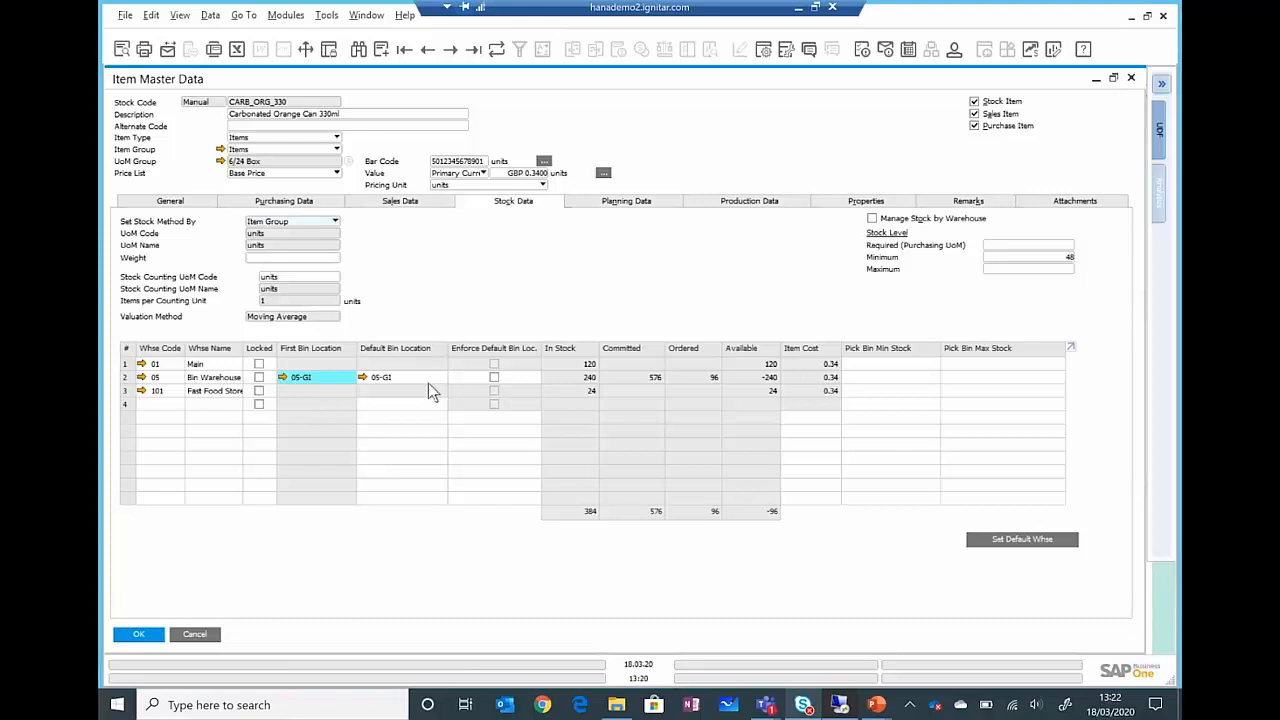
click(363, 379)
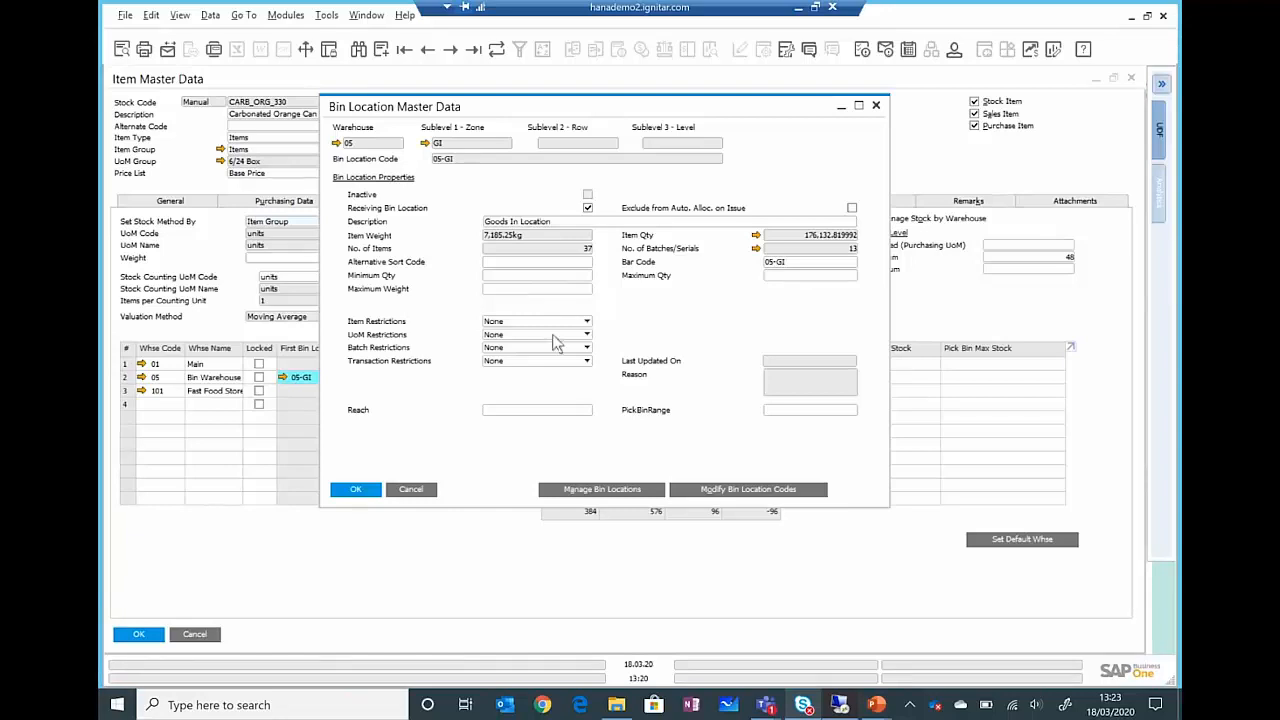
click(565, 323)
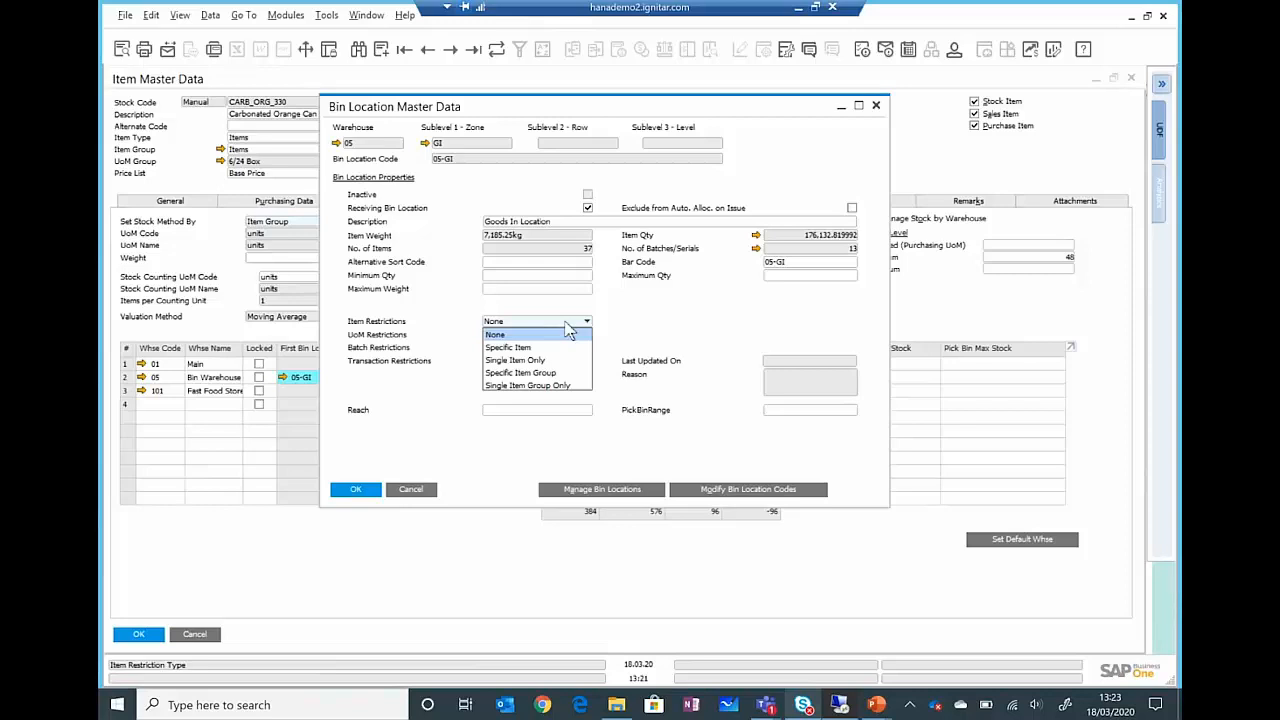
click(567, 333)
click(411, 489)
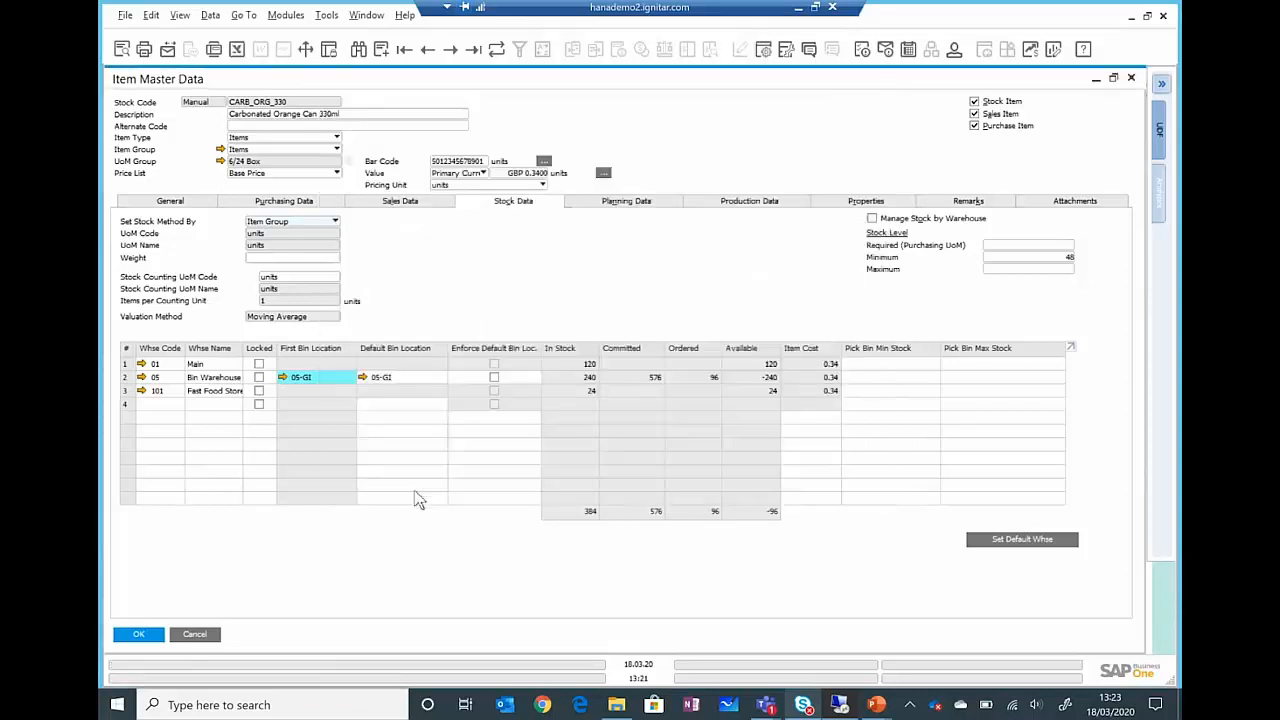
- Review the item's planning data, including the procurement method and order interval options
click(621, 206)
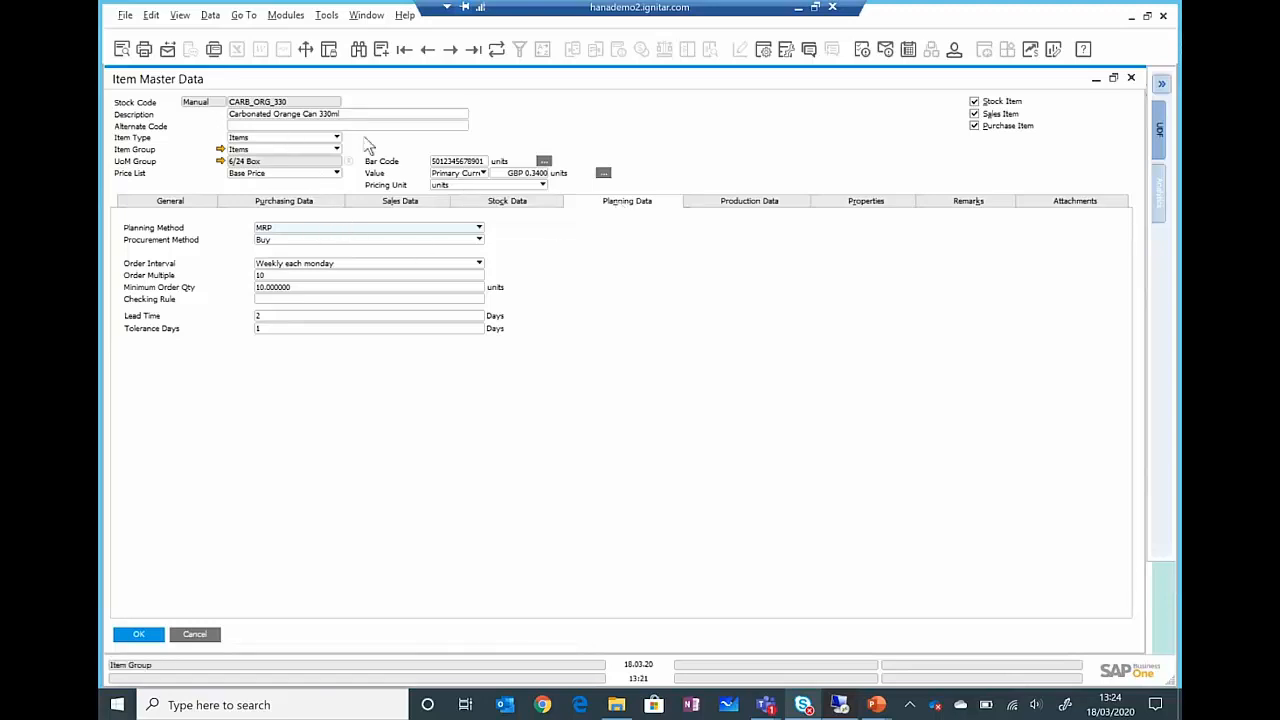
click(332, 244)
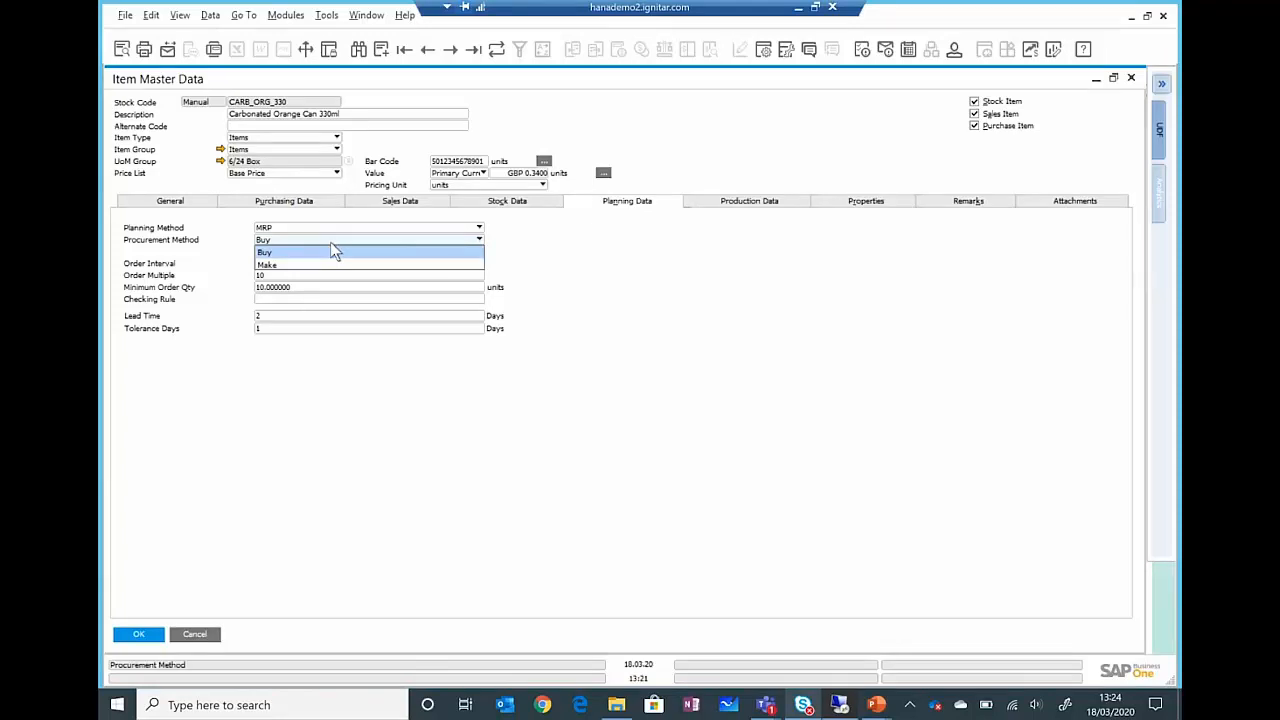
click(333, 251)
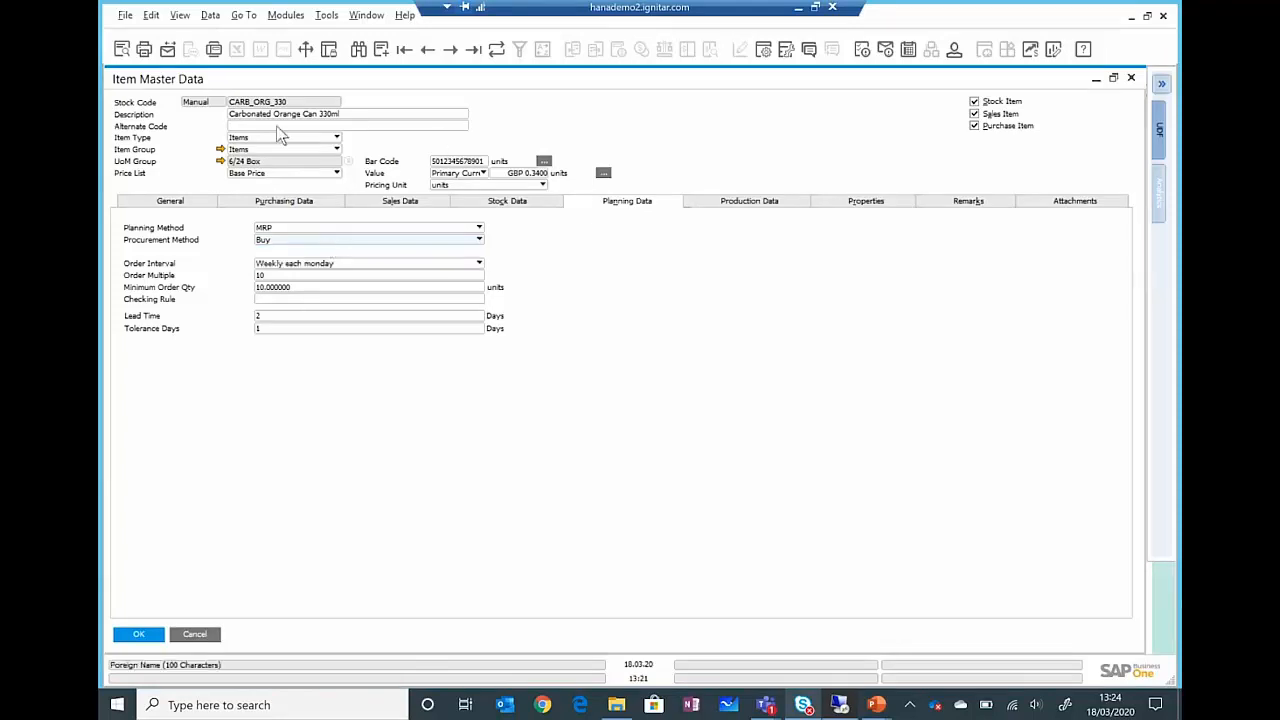
click(432, 268)
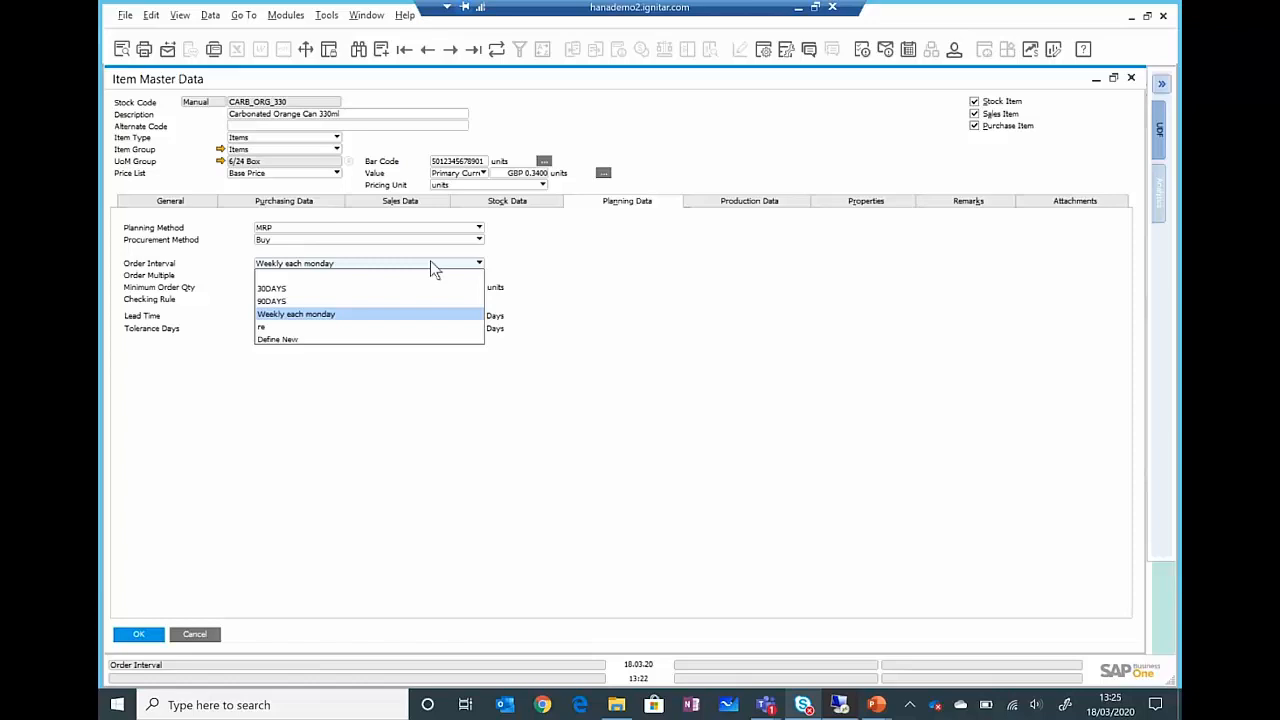
click(430, 263)
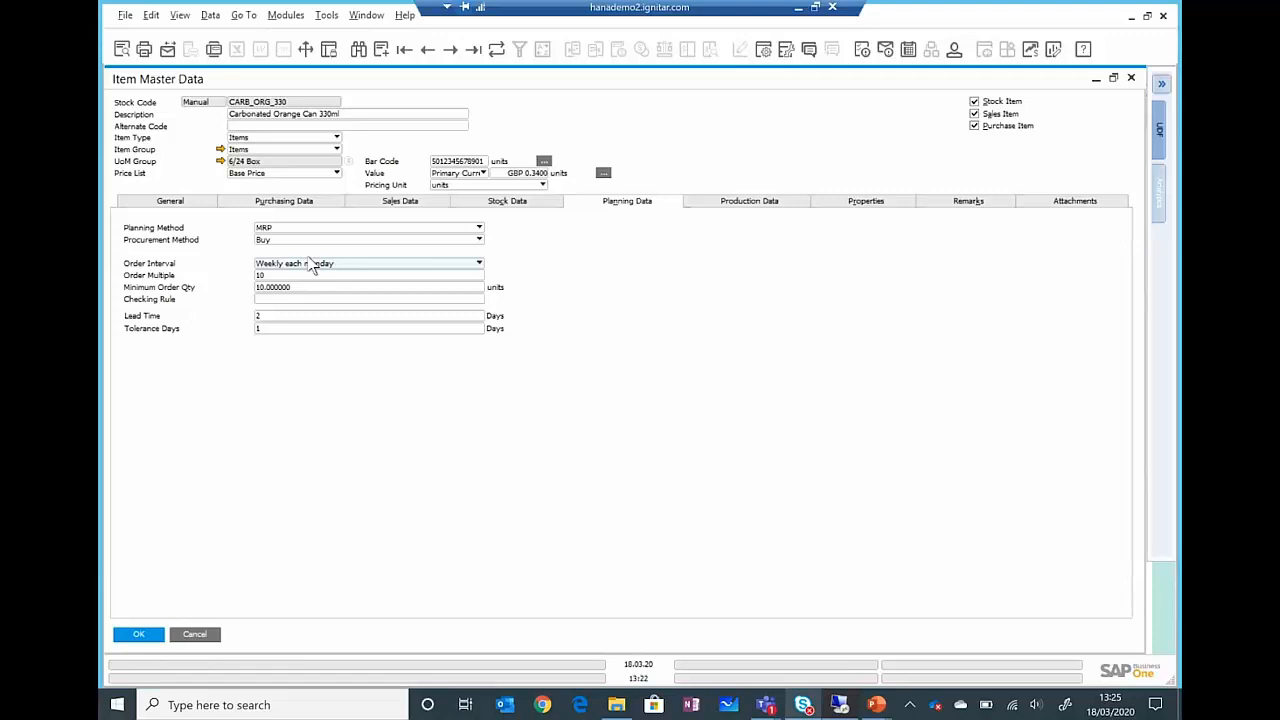
- Review the item's production data and examine its properties list in the expanded view
click(743, 209)
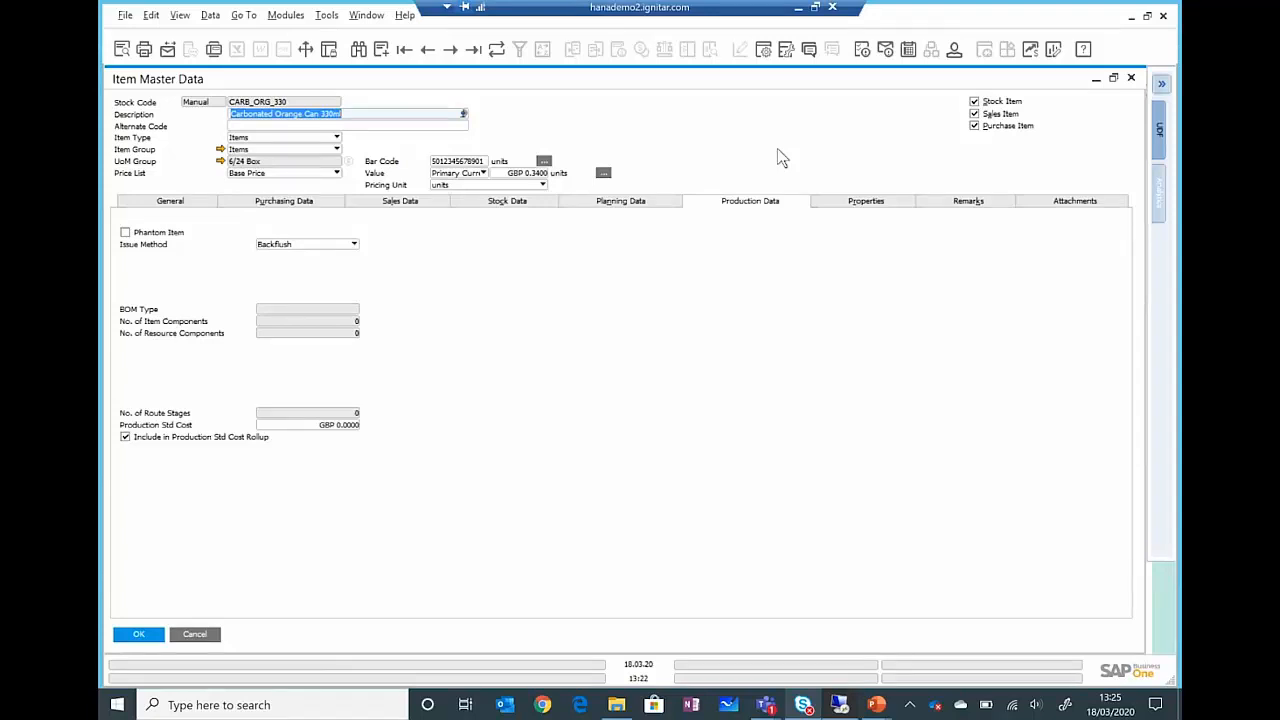
click(859, 203)
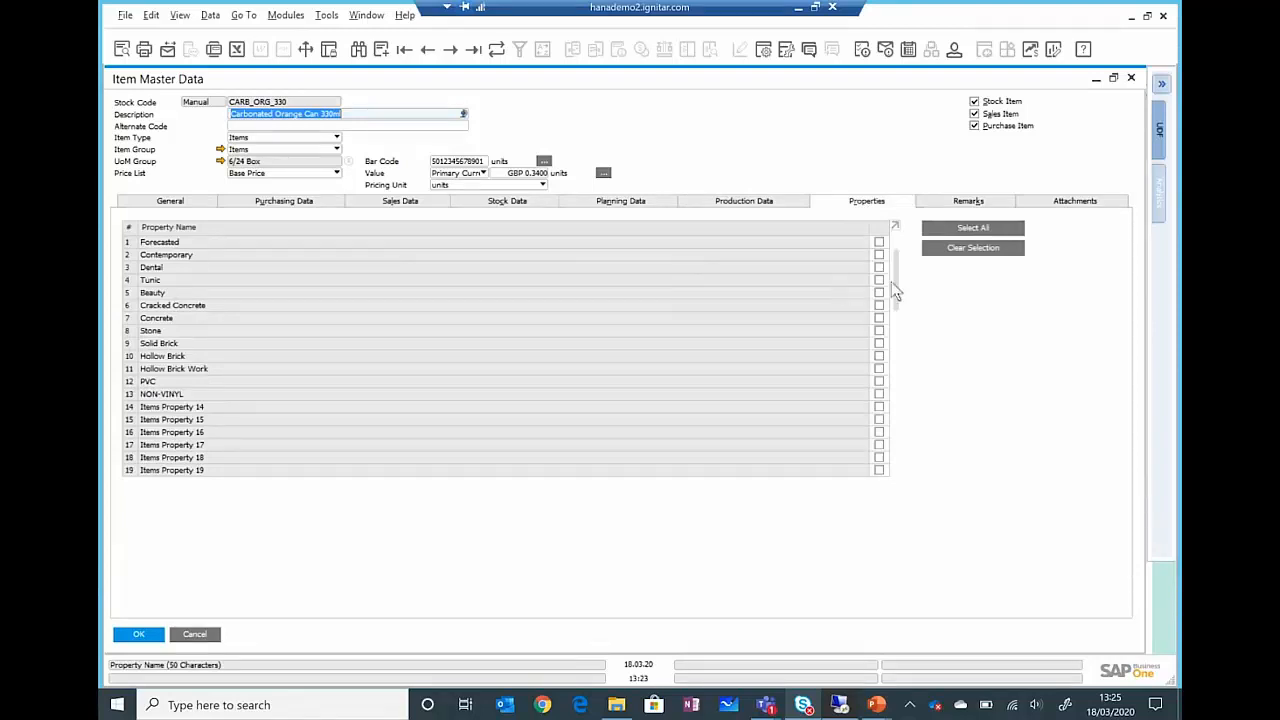
drag(897, 281, 895, 225)
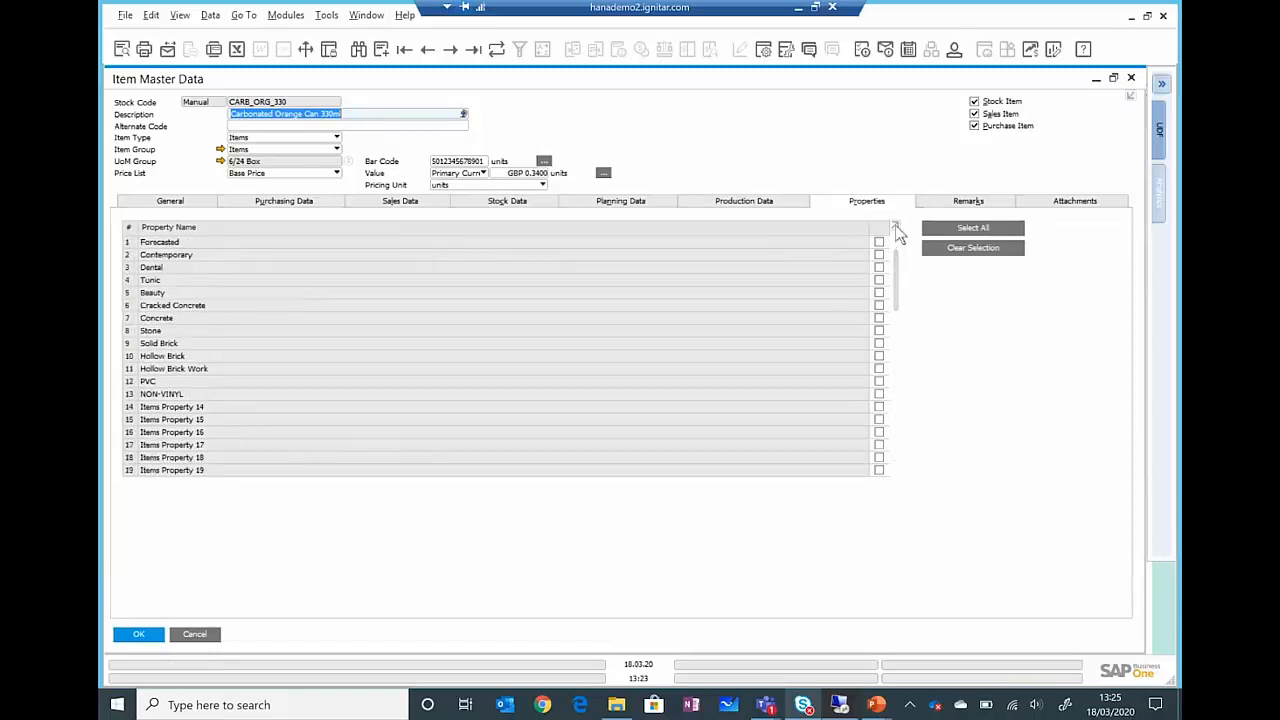
click(896, 227)
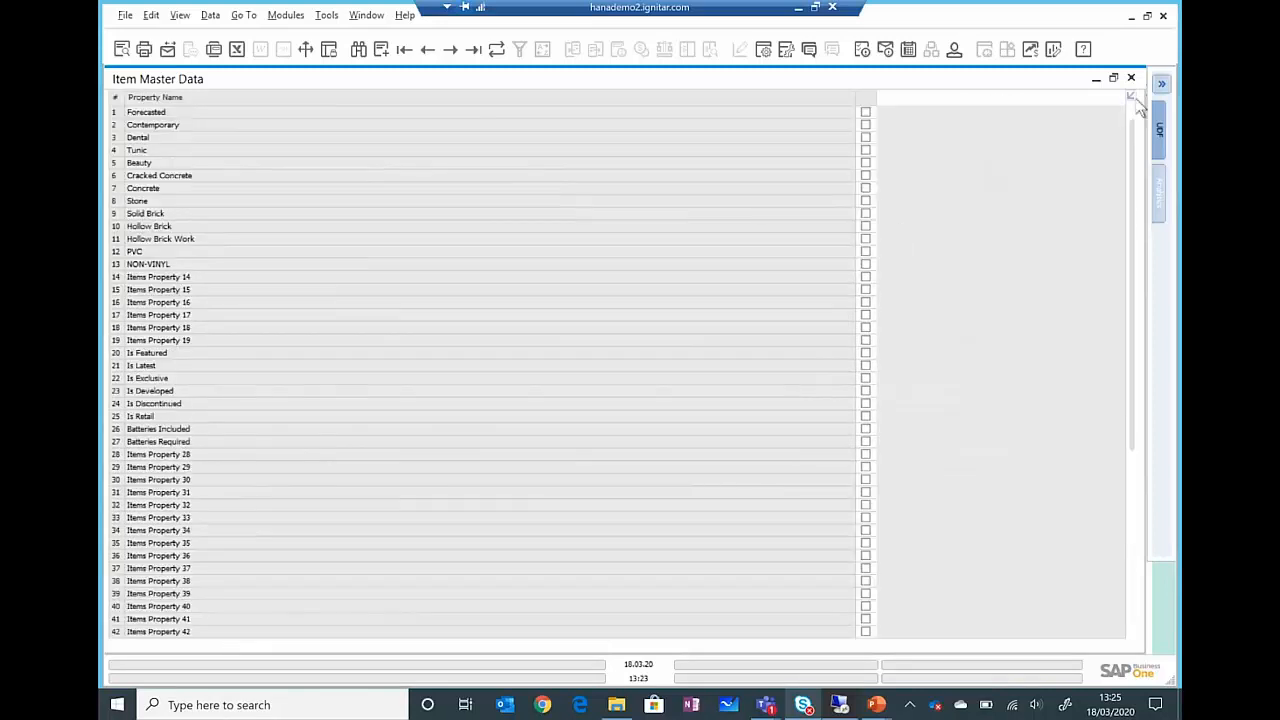
click(1133, 97)
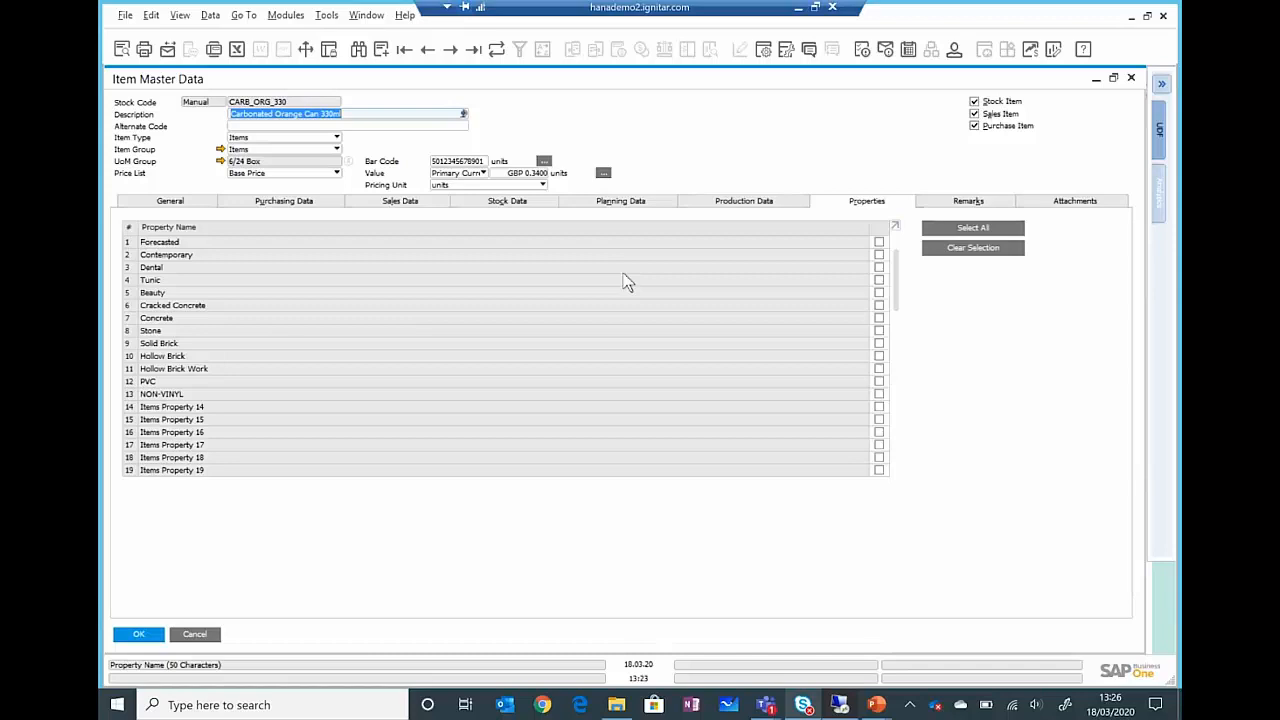
- Review the item's picture and remarks, and view the attached nutritional information document
click(955, 203)
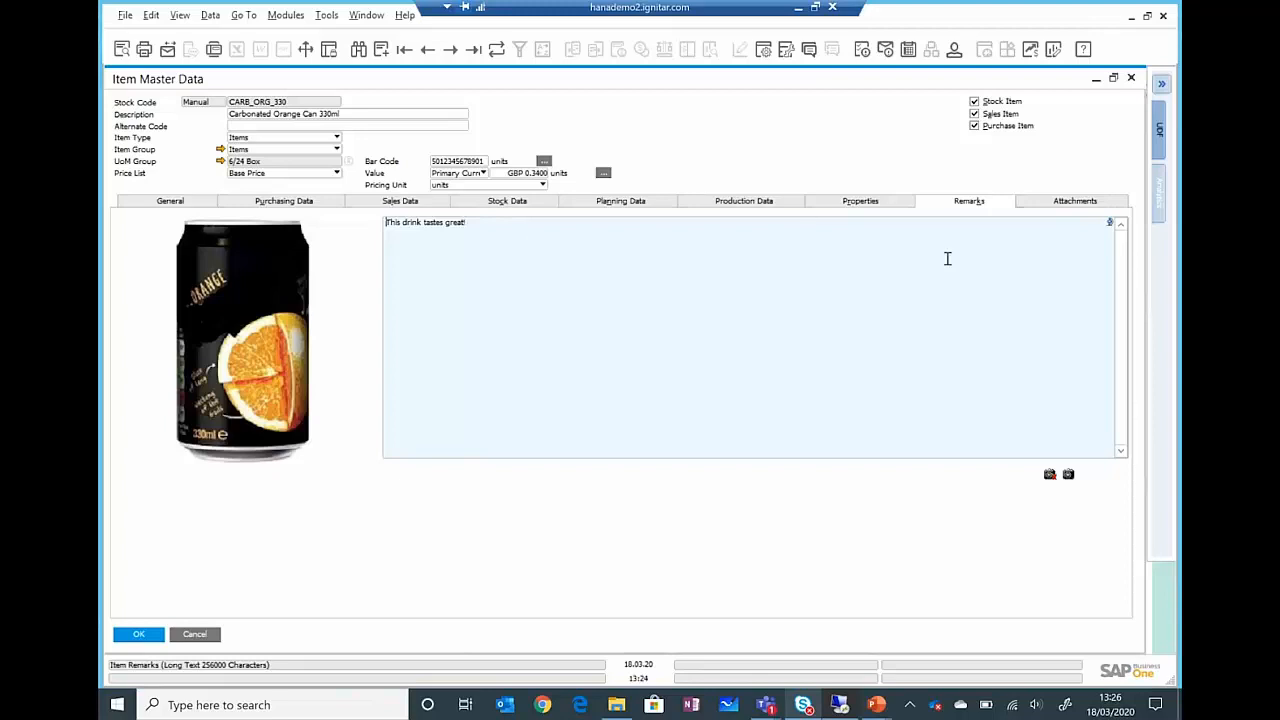
click(1075, 203)
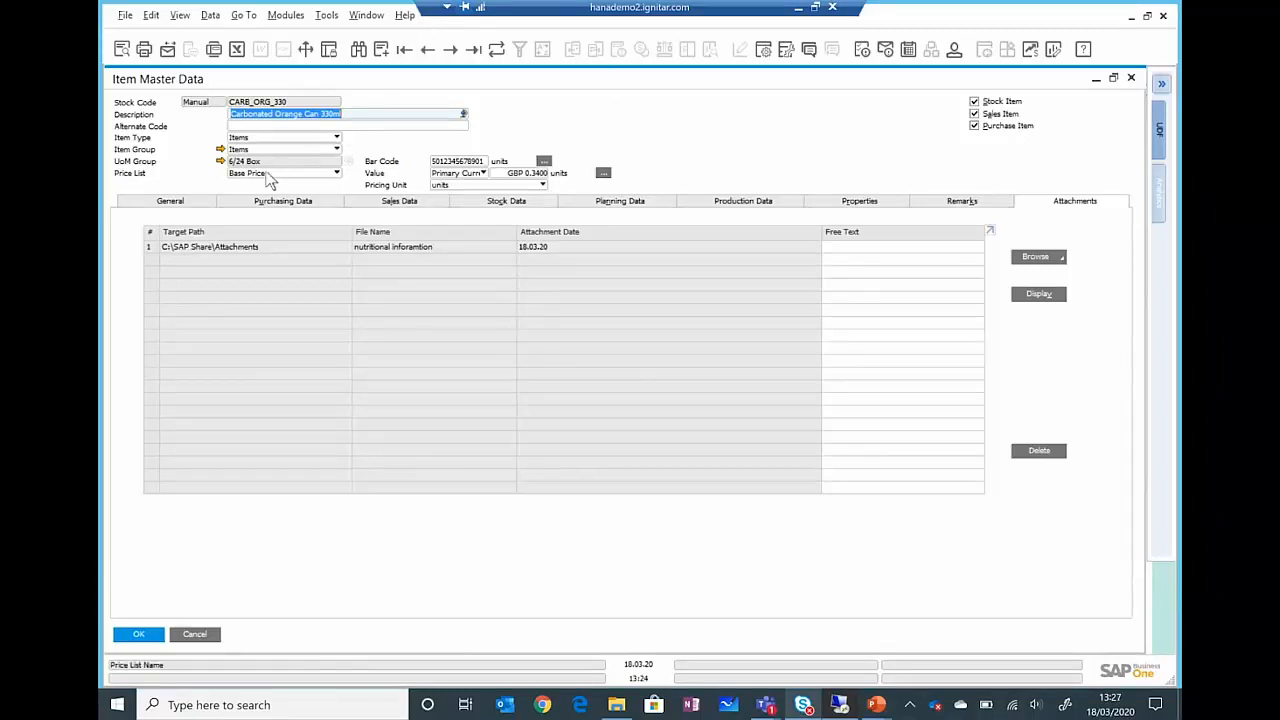
click(388, 250)
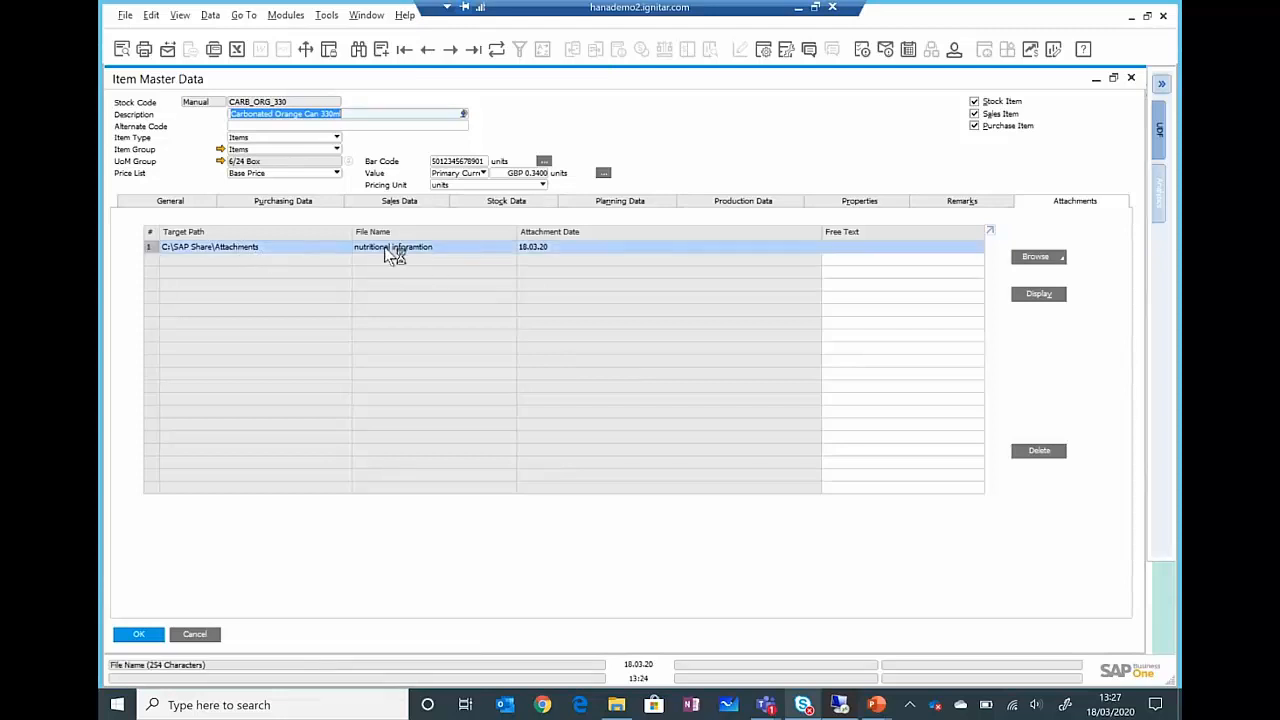
double_click(384, 247)
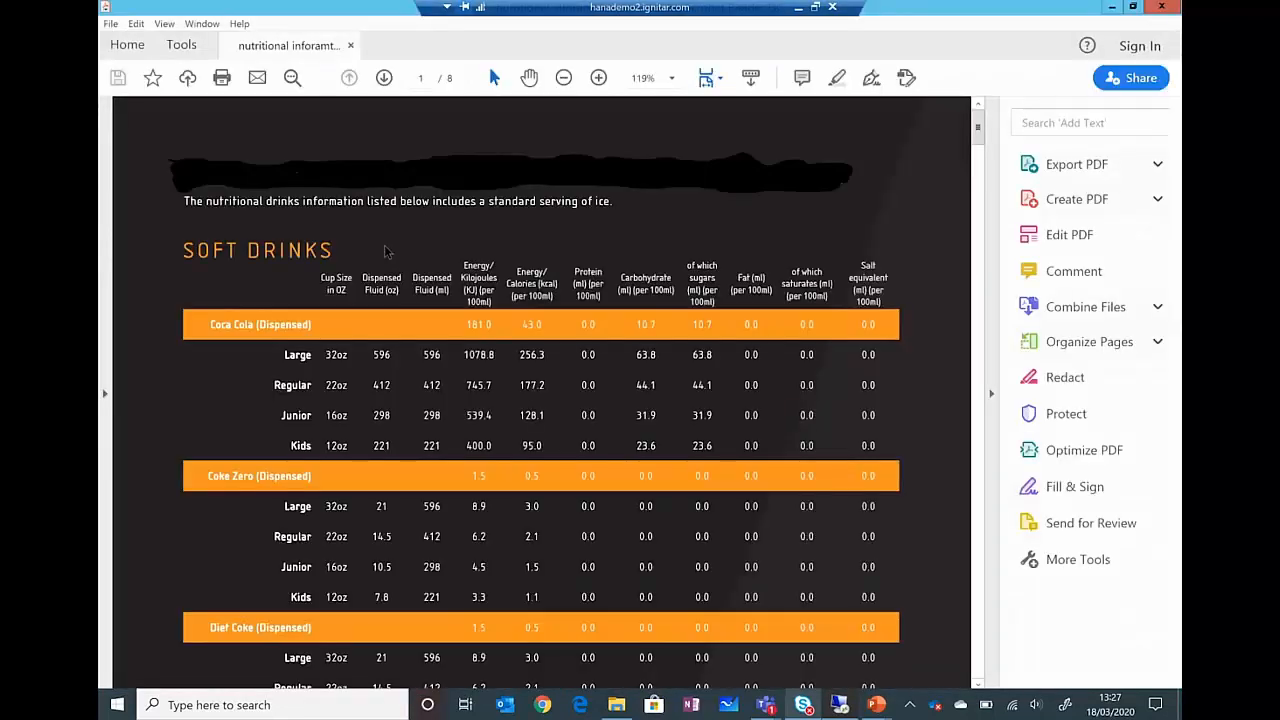
click(1161, 7)
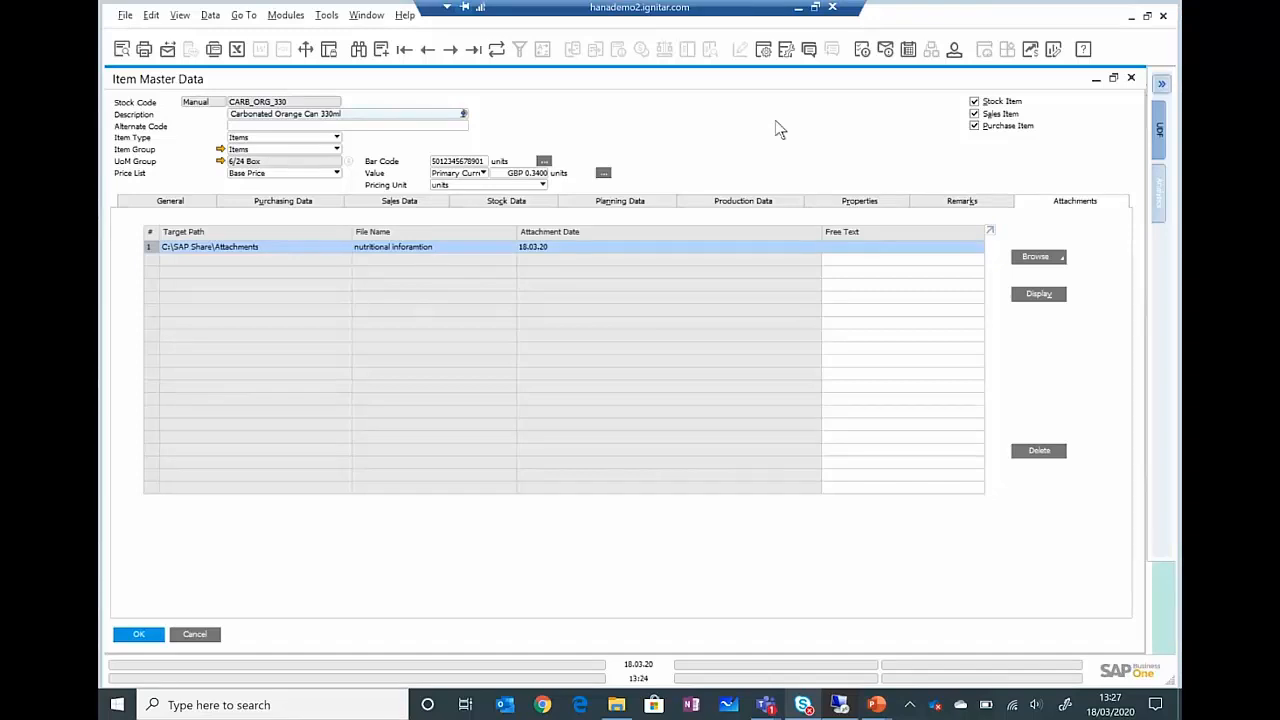
- Display the item's user-defined fields for all categories
click(1158, 128)
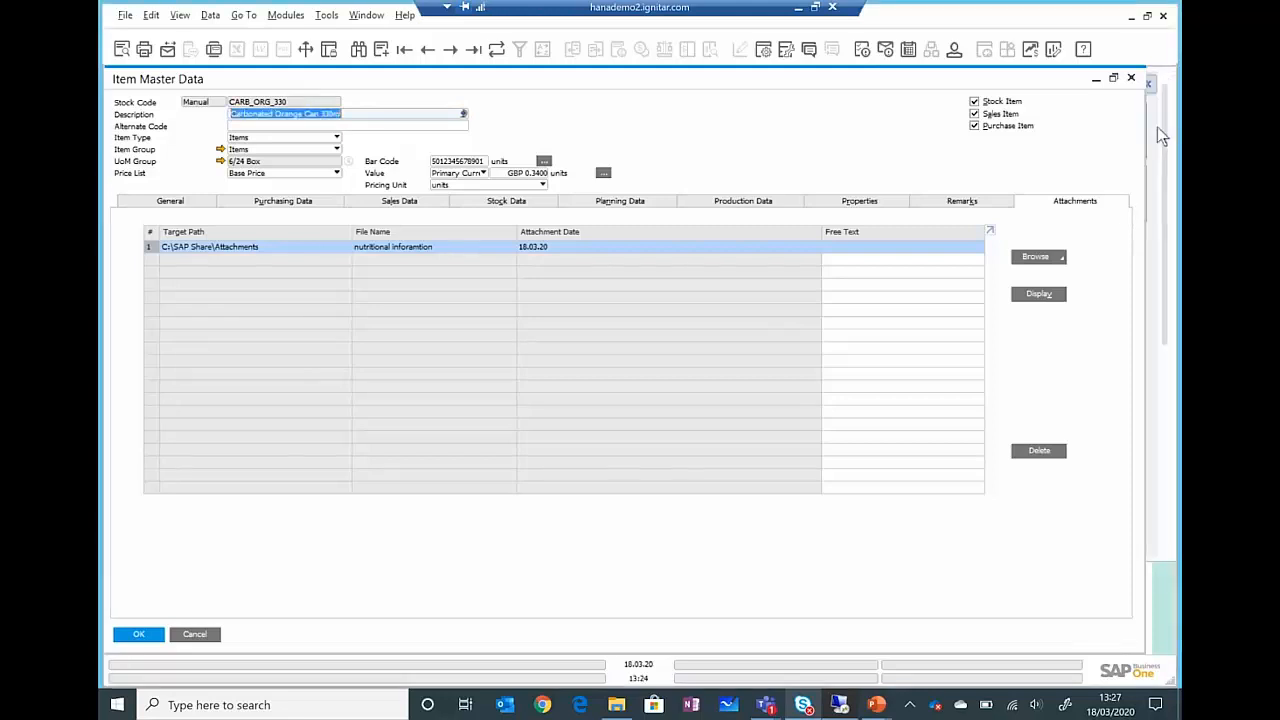
click(1114, 78)
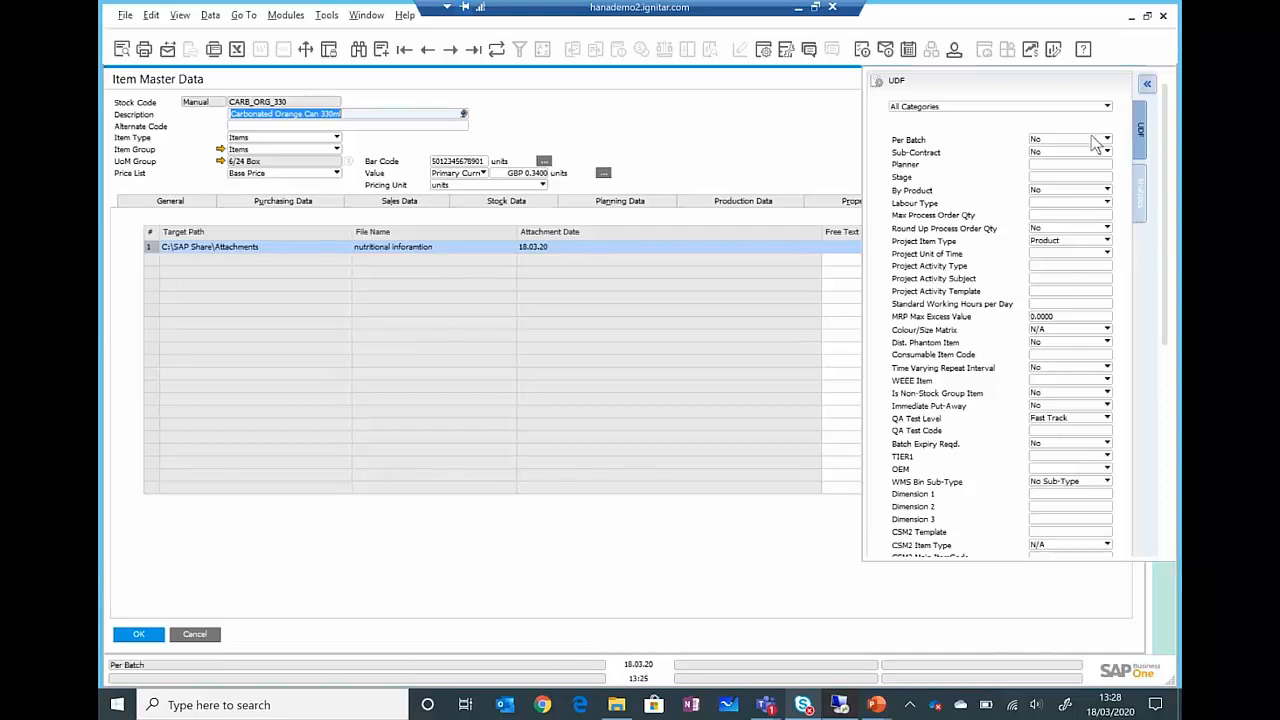
- Show the user-defined fields beside the reduced item window and check the options for By Product and Project Item Type
key(ctrl+shift+u)
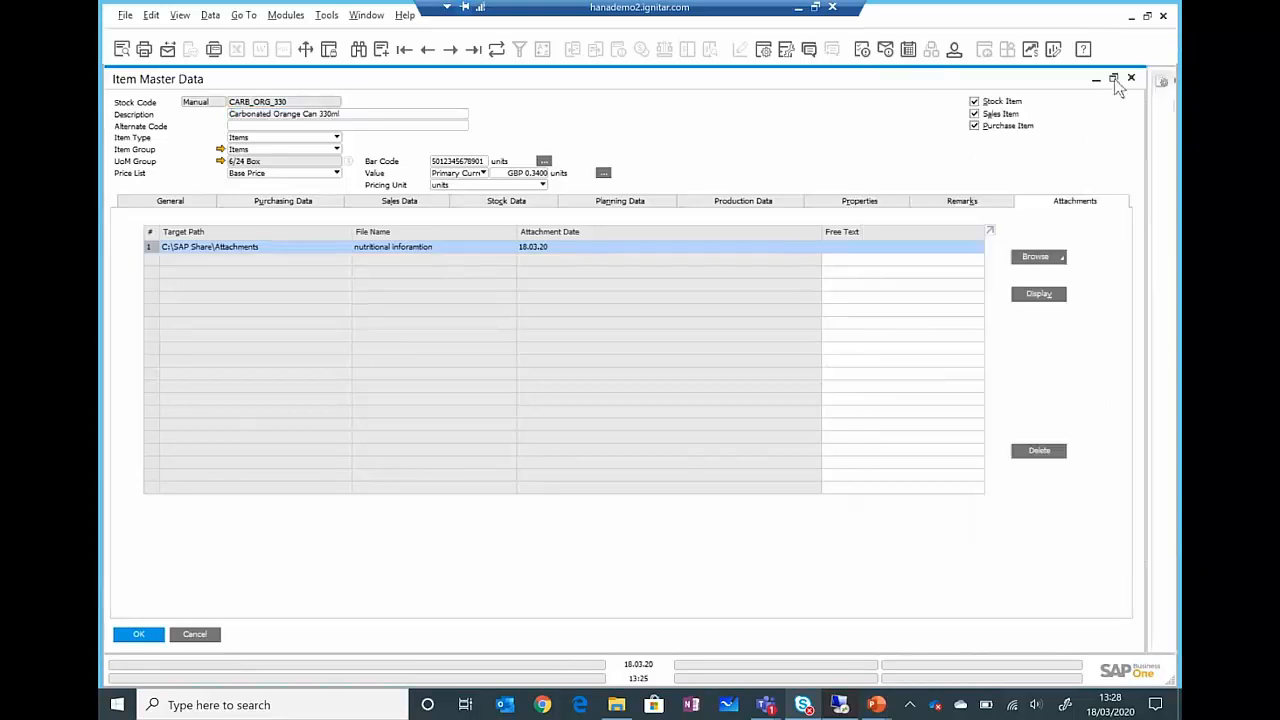
drag(1024, 80, 473, 105)
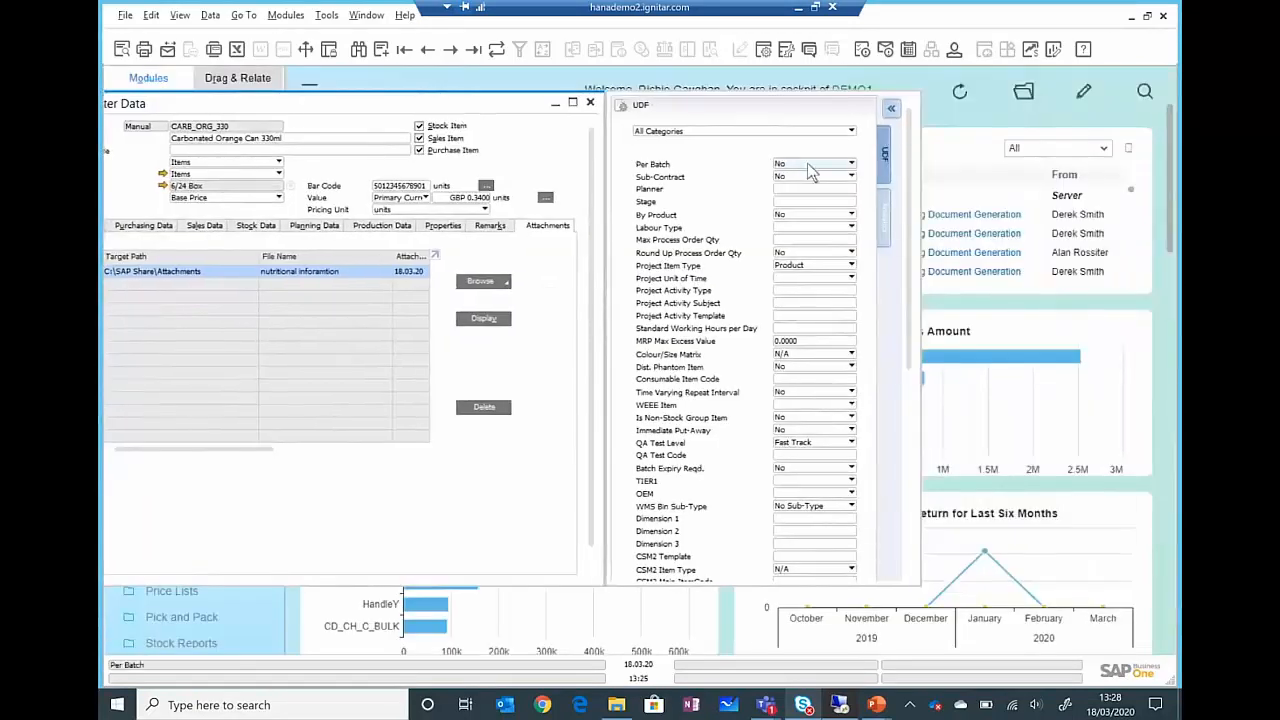
click(808, 215)
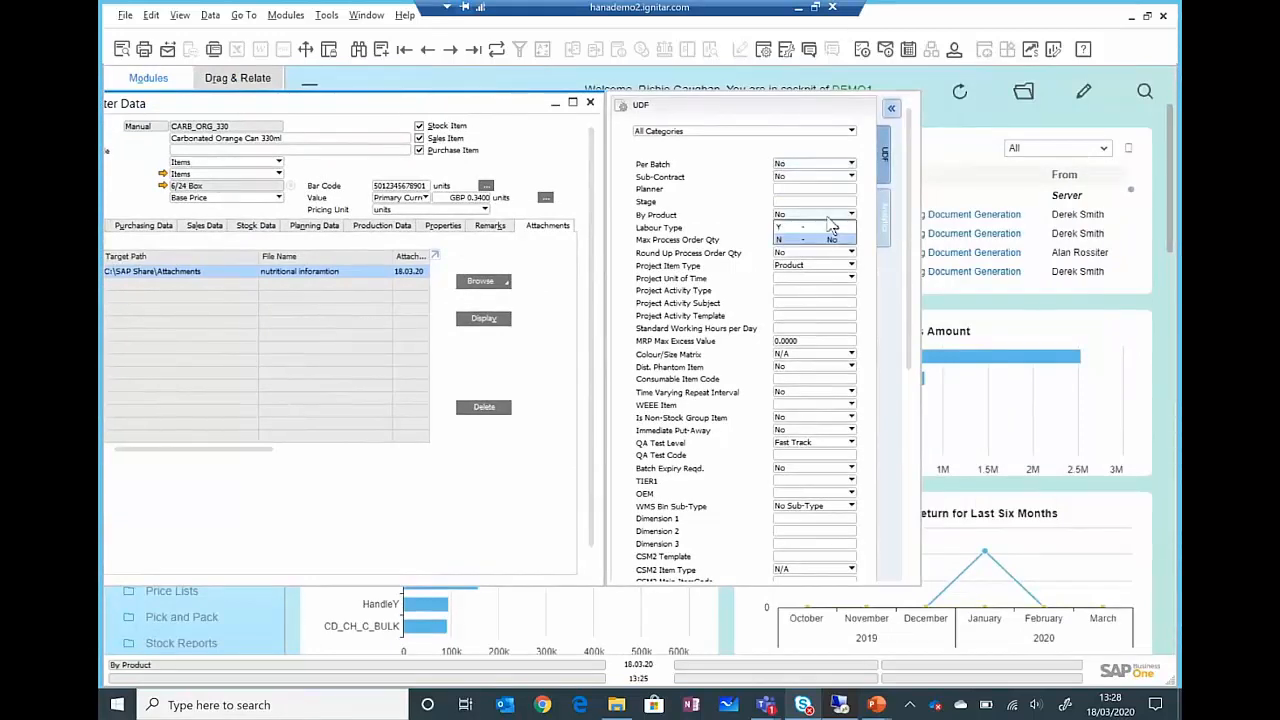
click(829, 239)
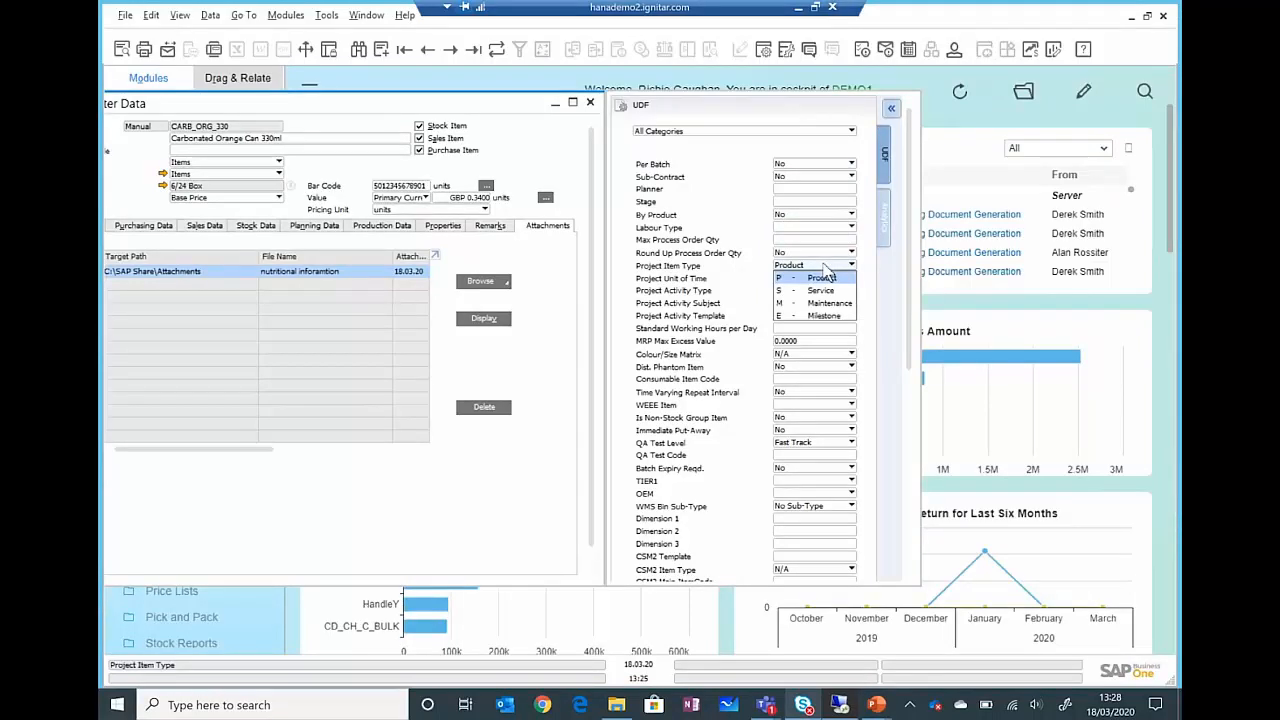
click(823, 277)
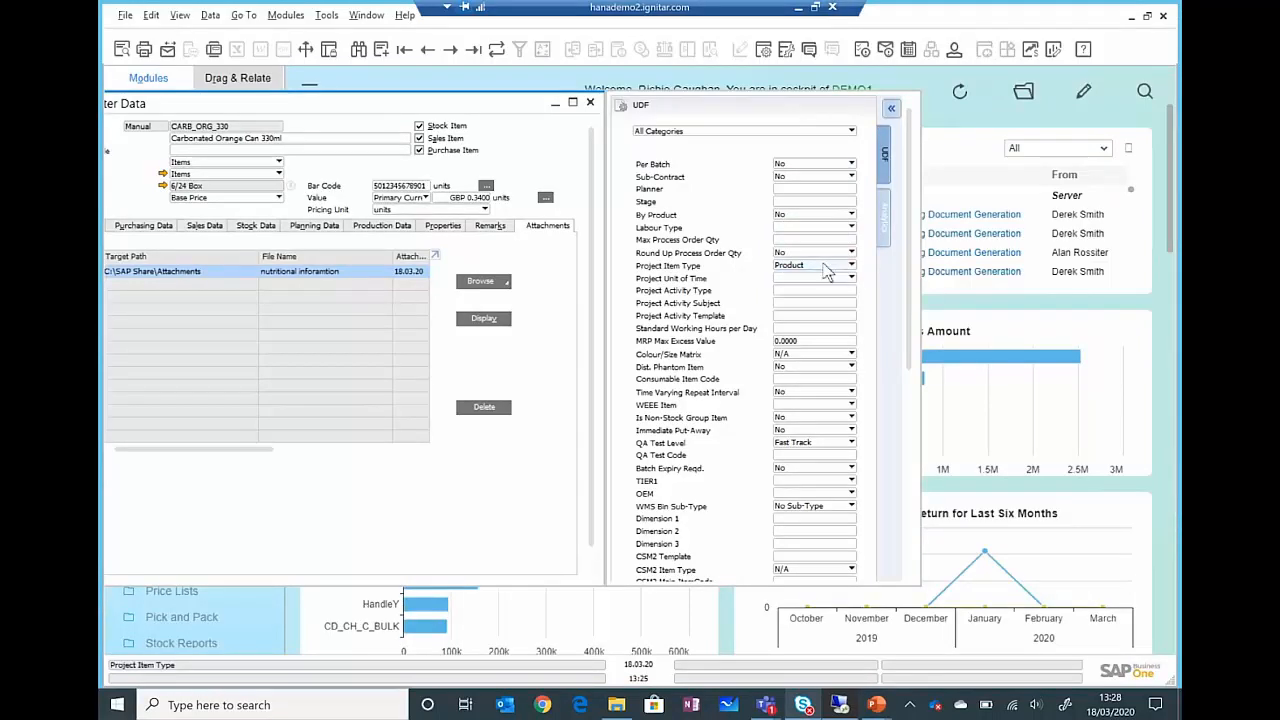
- Try to enter the text "abc" in the item's Stage user-defined field
click(800, 201)
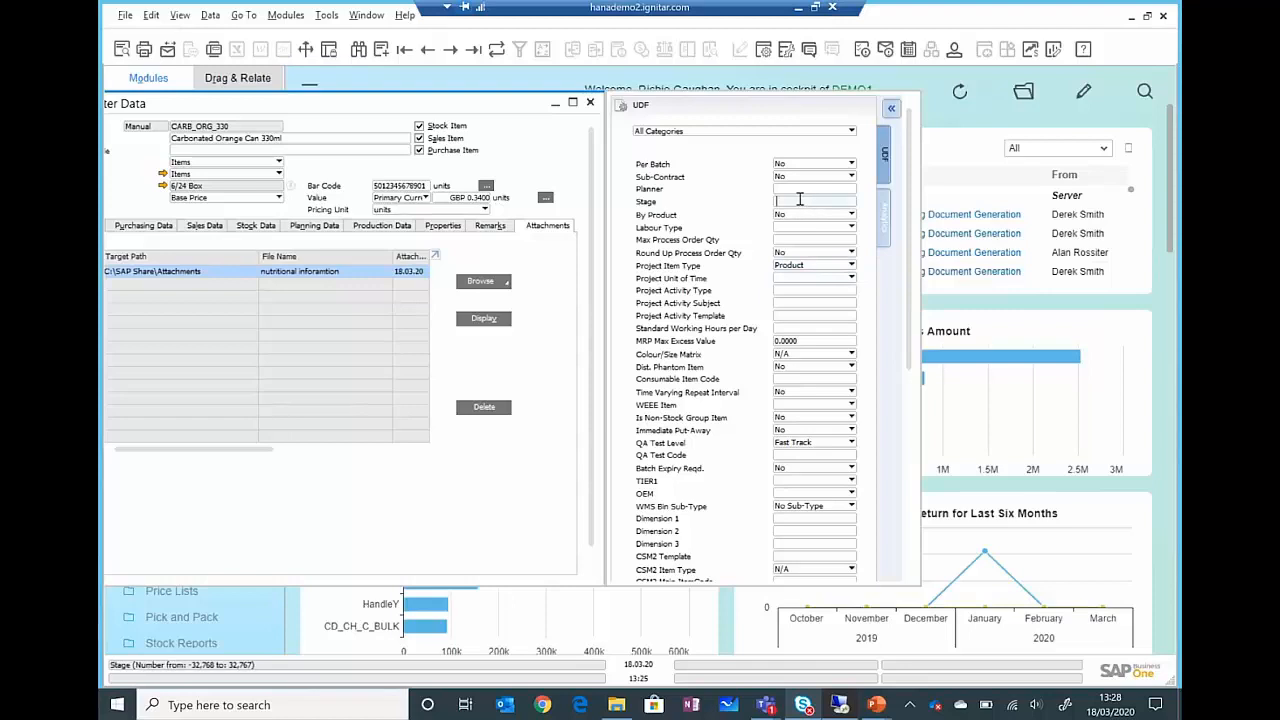
text(abc)
click(794, 189)
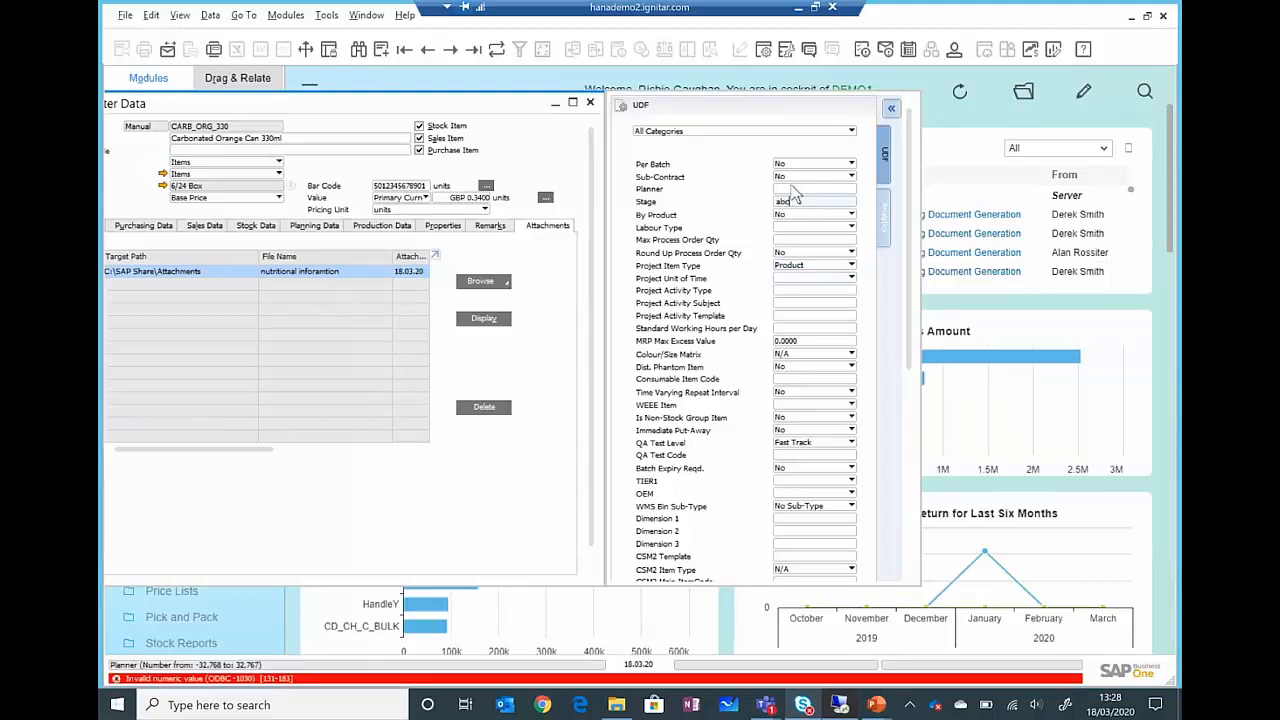
- Set the item's Stage user-defined field to 12
key(BackSpace)
key(BackSpace)
key(BackSpace)
text(12)
key(Tab)
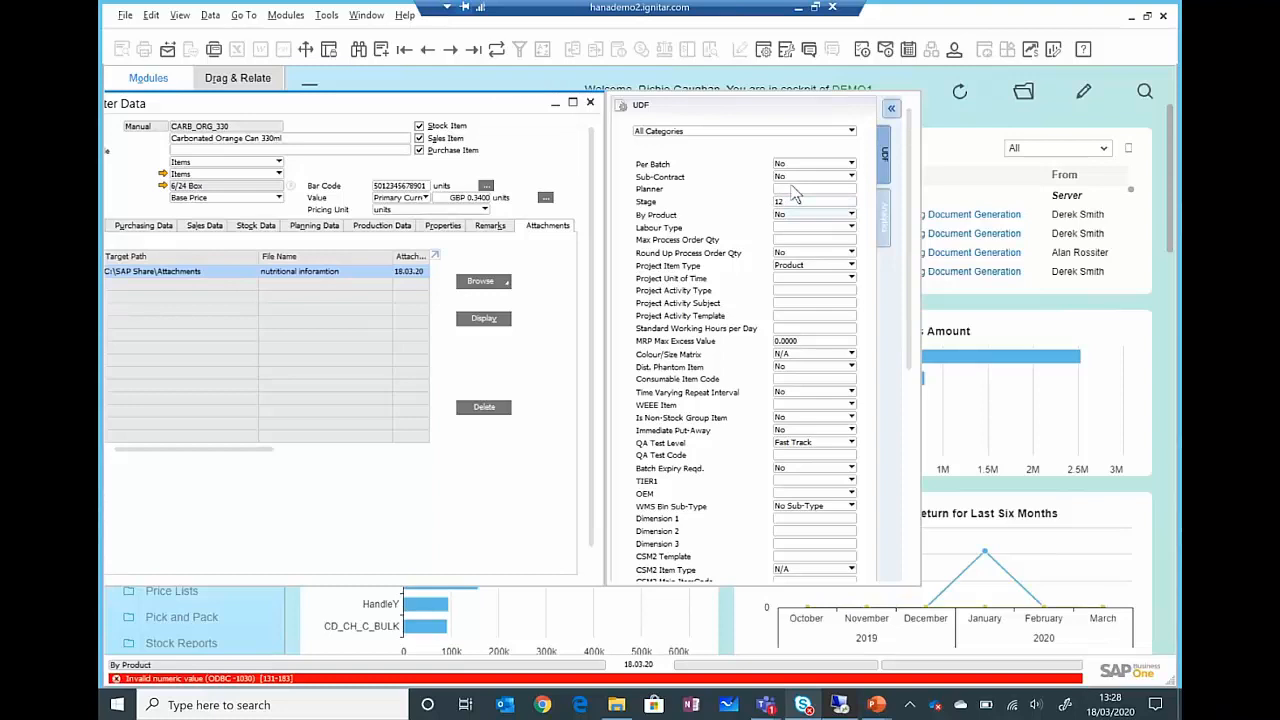
- Display the item's Stock By Warehouse analytics chart and reposition the item window to show its full contents
click(885, 228)
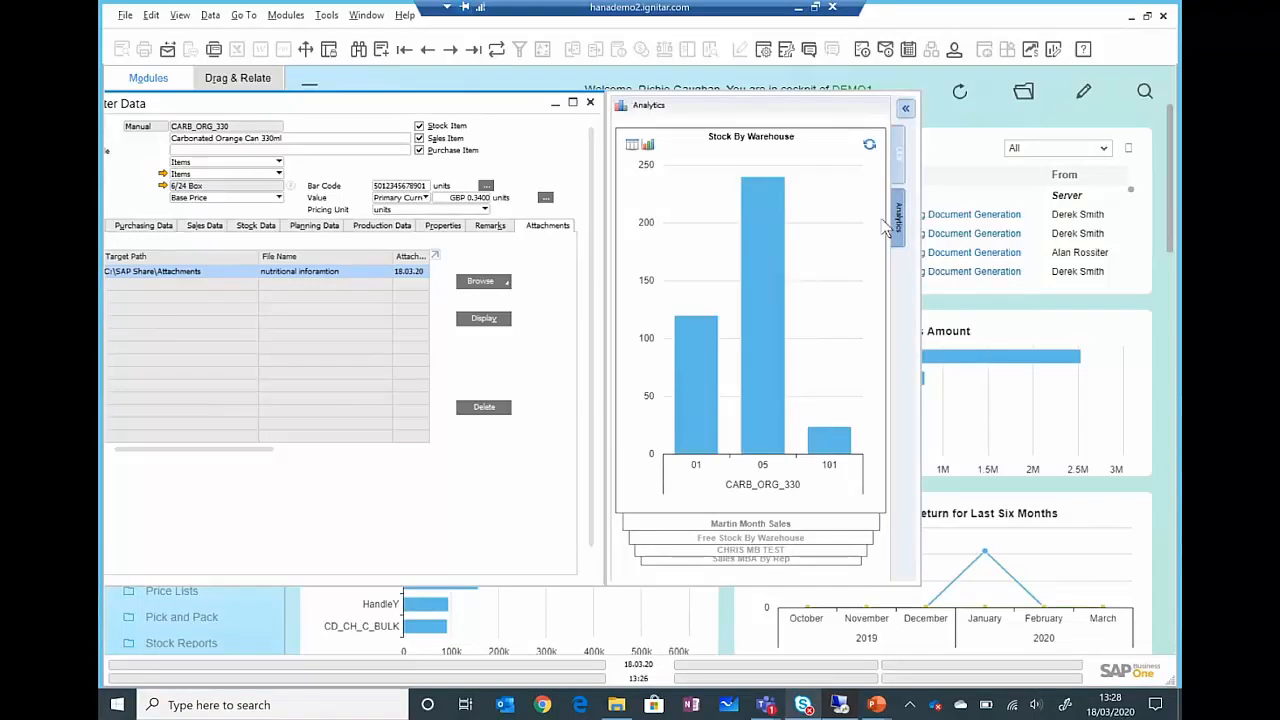
click(414, 98)
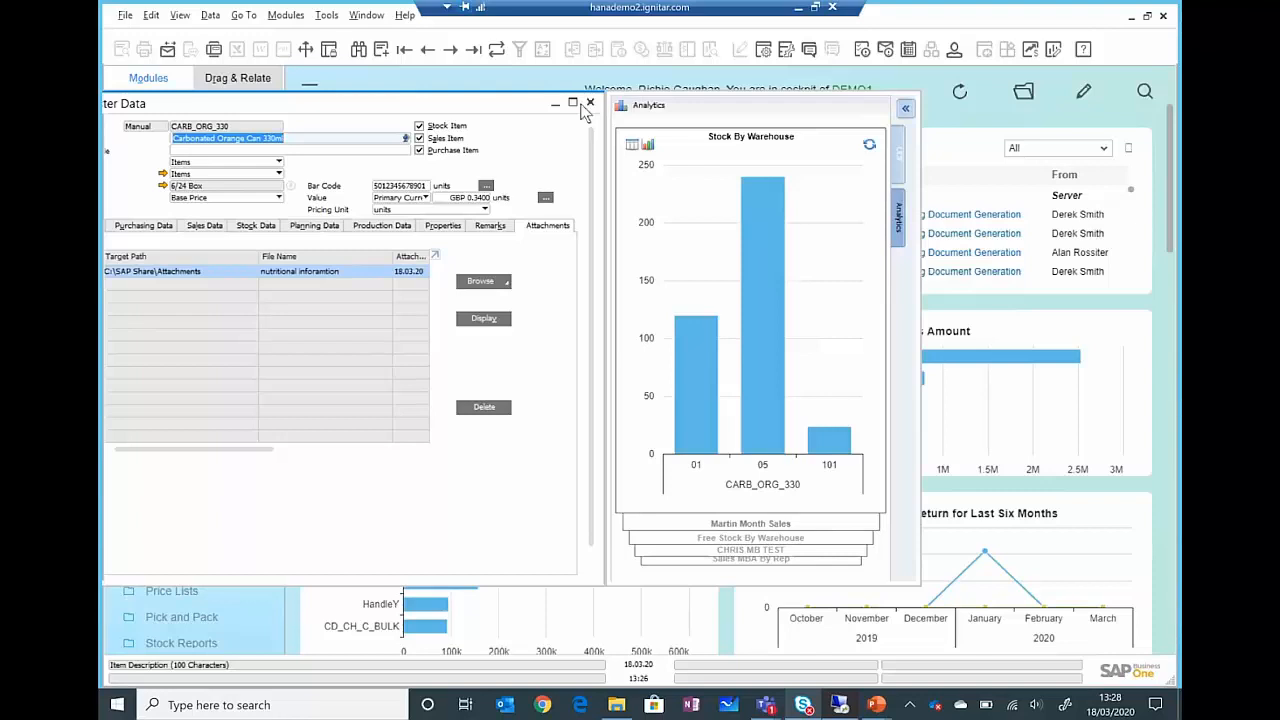
drag(414, 98, 582, 105)
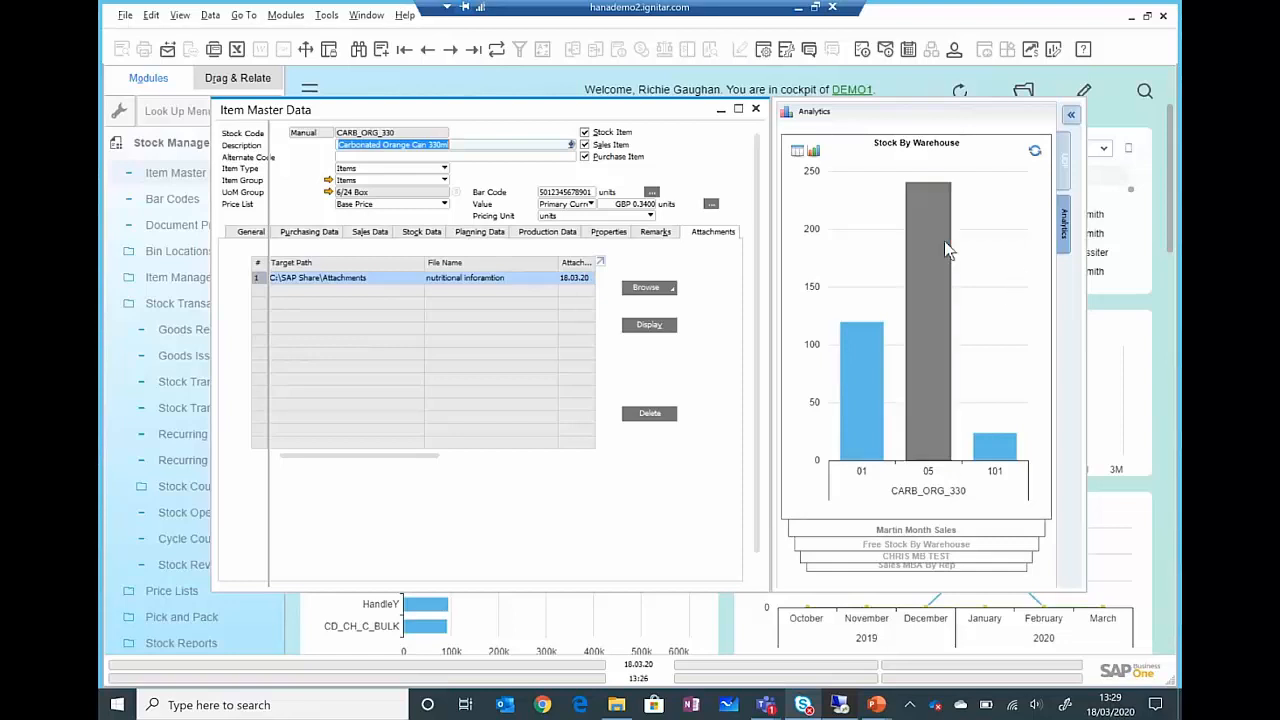
- Collapse the analytics side pane and maximize the item master data window
click(739, 112)
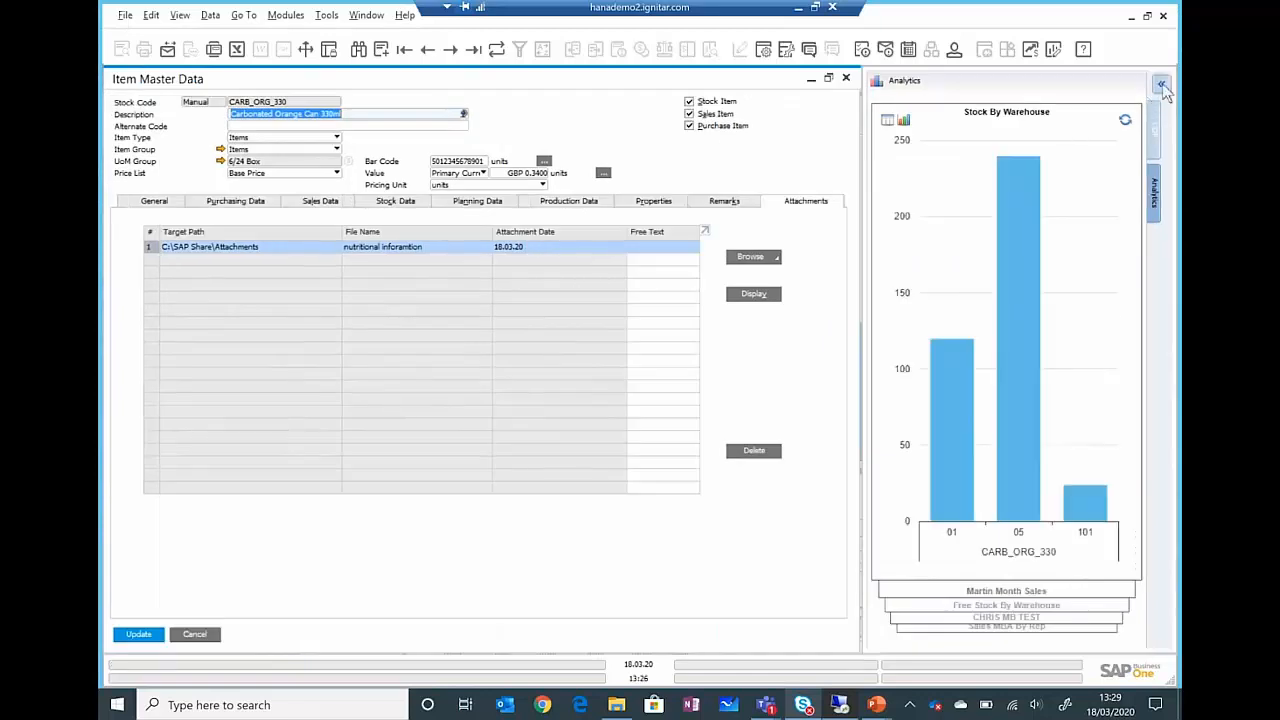
click(1160, 87)
click(828, 80)
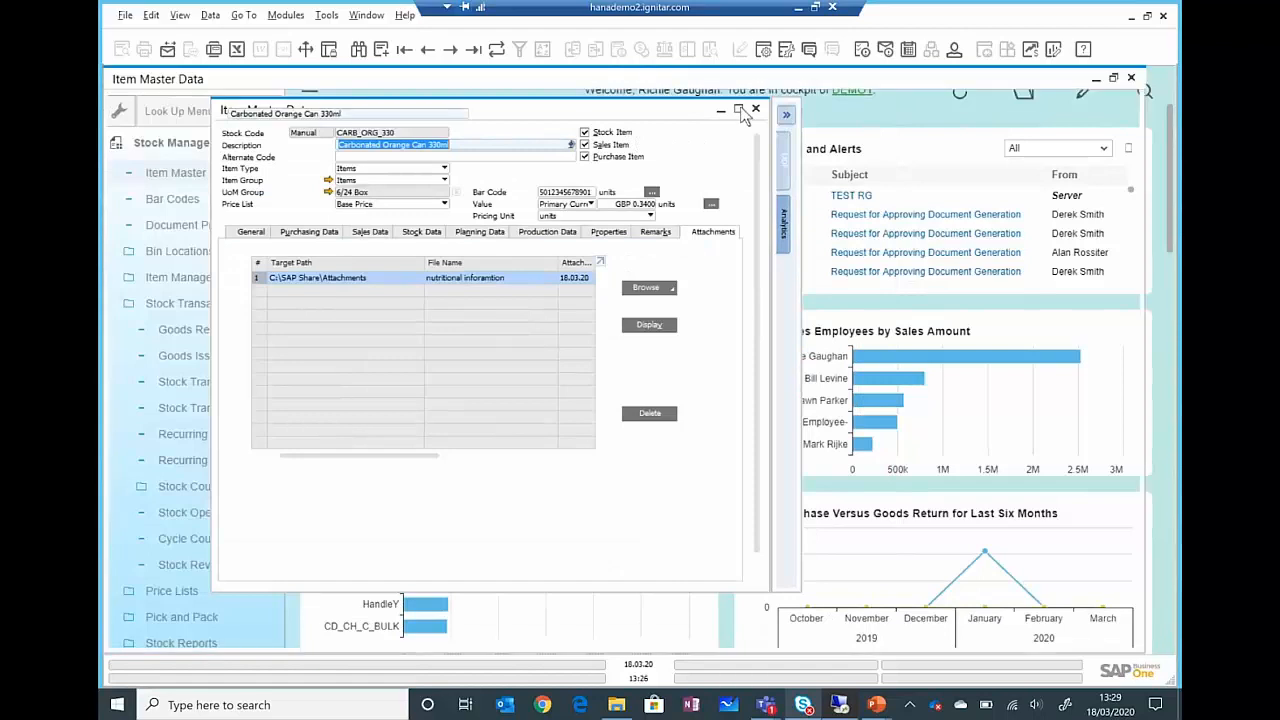
click(739, 111)
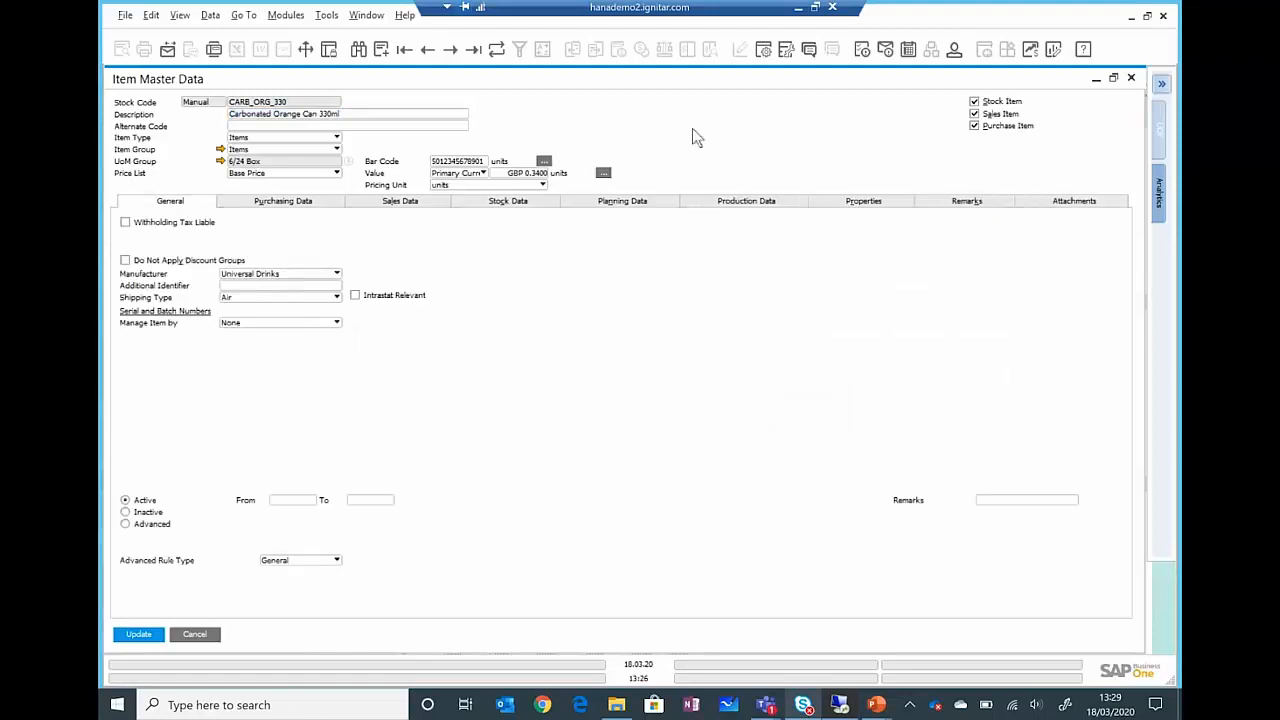
- Review the item's alternative items, including the 500ml plastic bottle entry, and close the list without changes
right_click(697, 137)
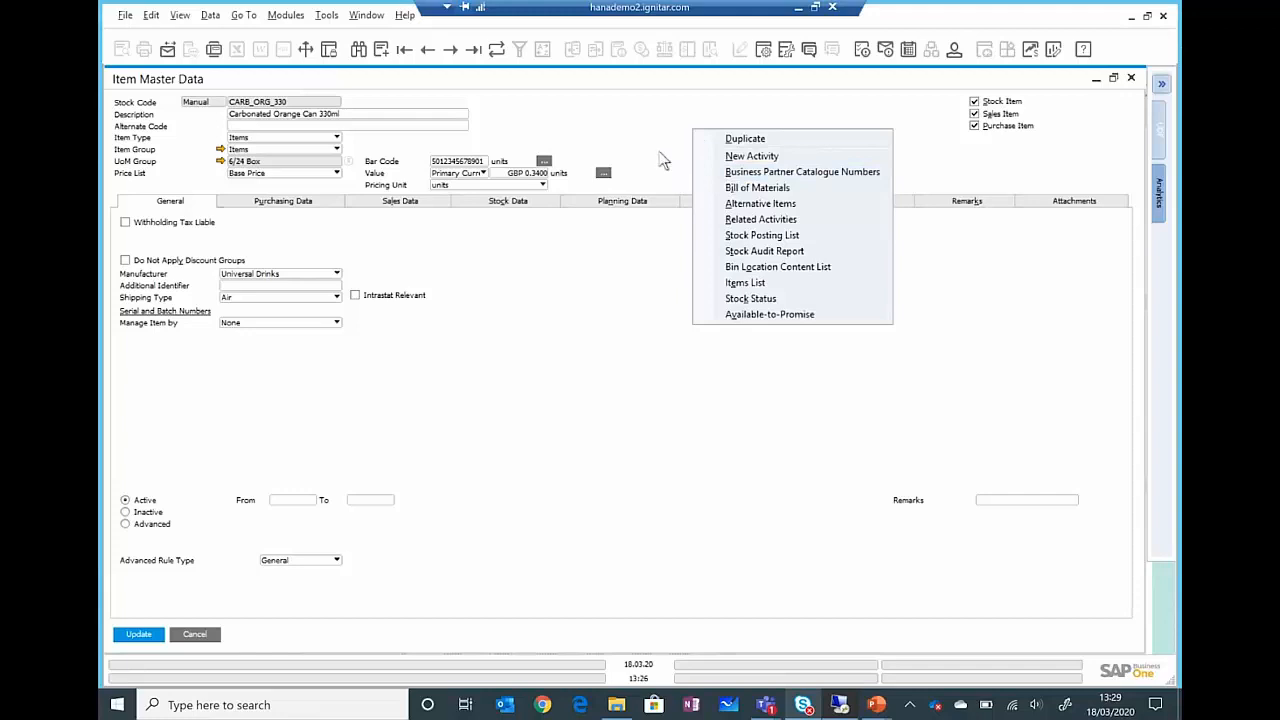
click(795, 212)
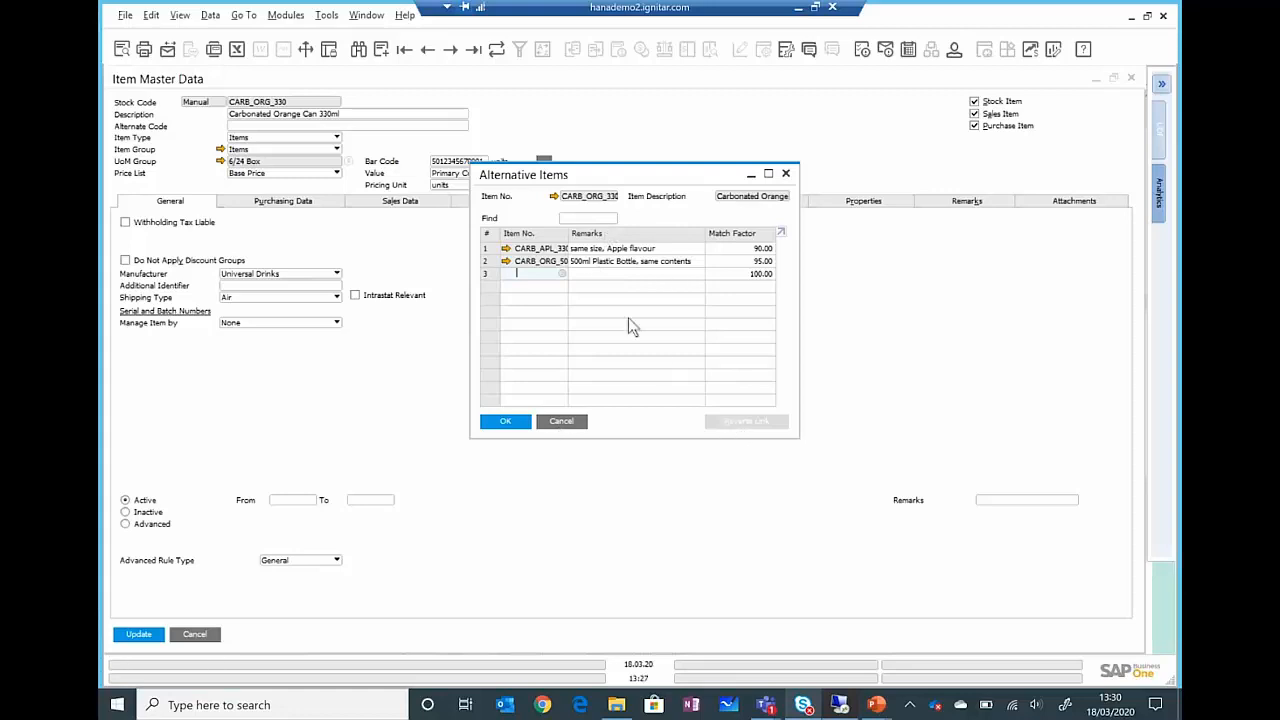
click(489, 261)
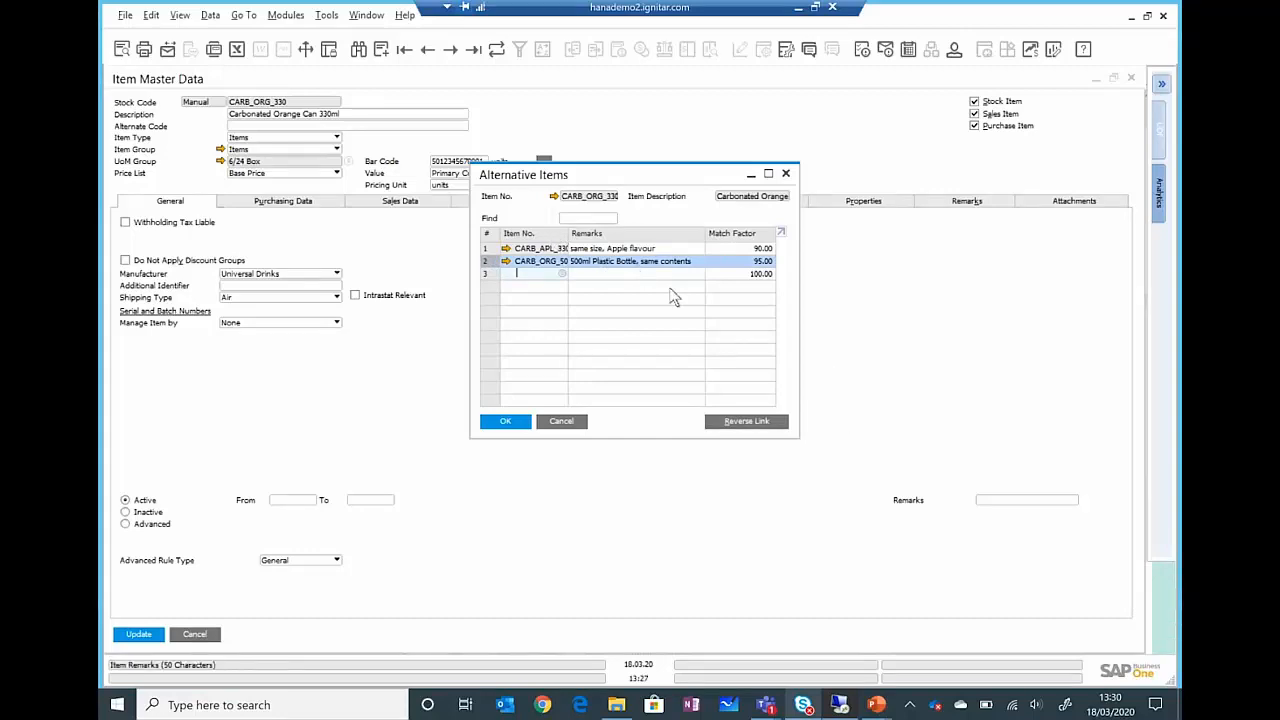
click(561, 421)
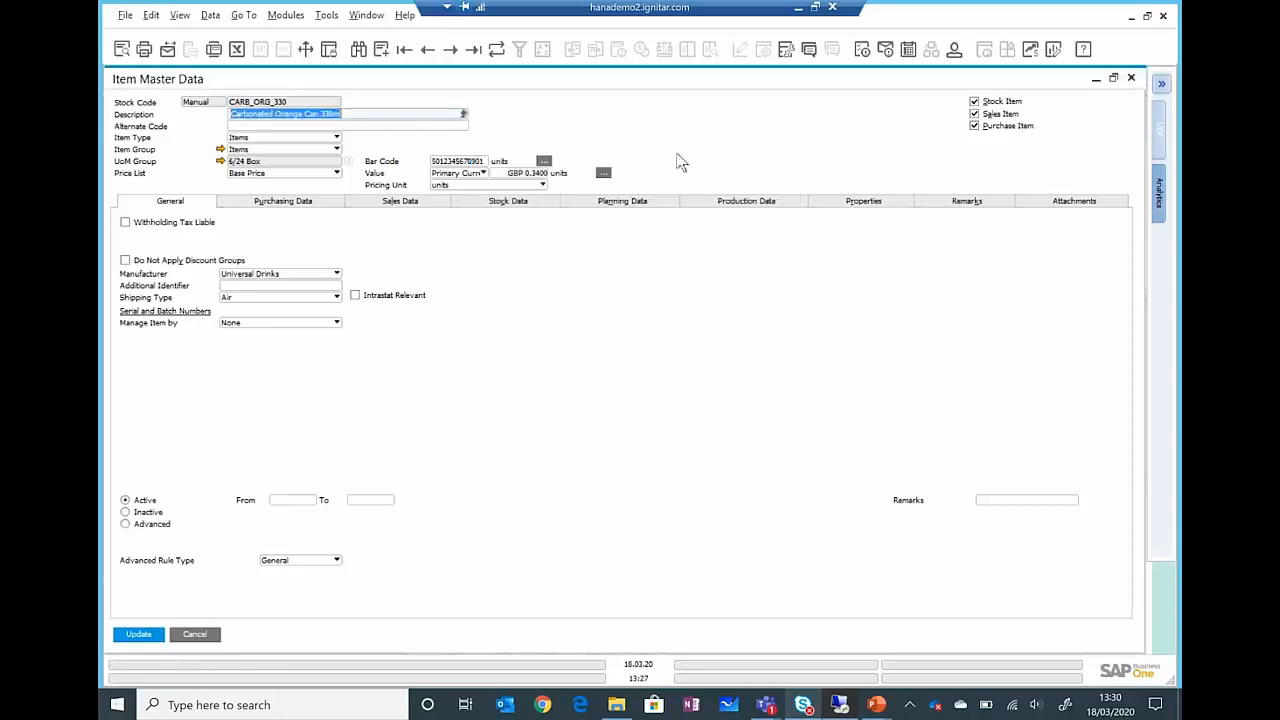
- Review the item's stock posting list with the display split by batch/serial numbers and bin locations, and close it
right_click(741, 152)
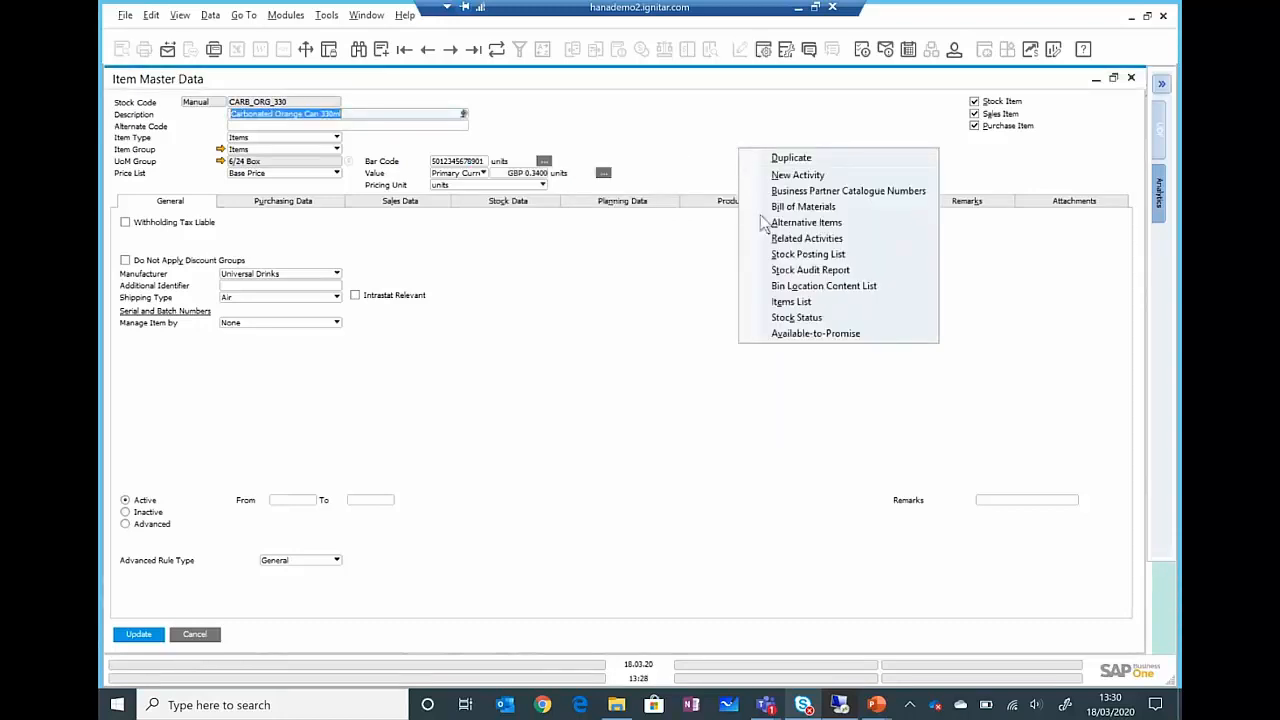
click(800, 254)
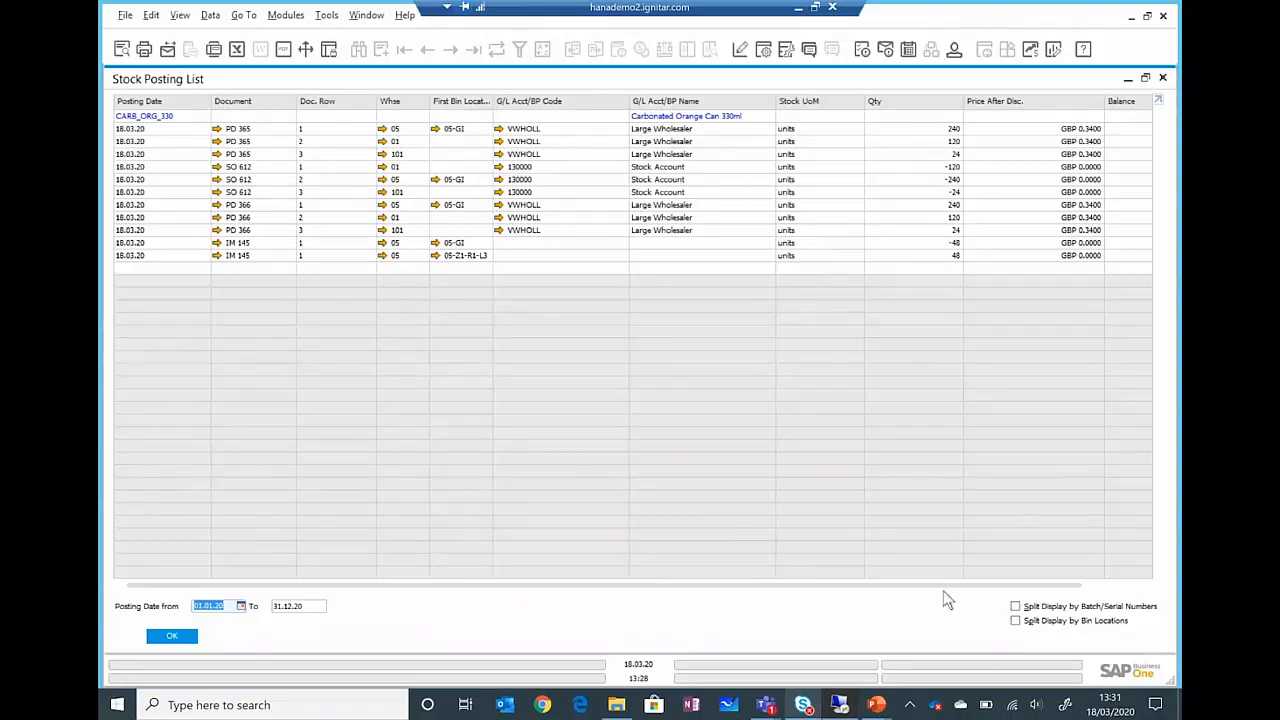
click(1016, 607)
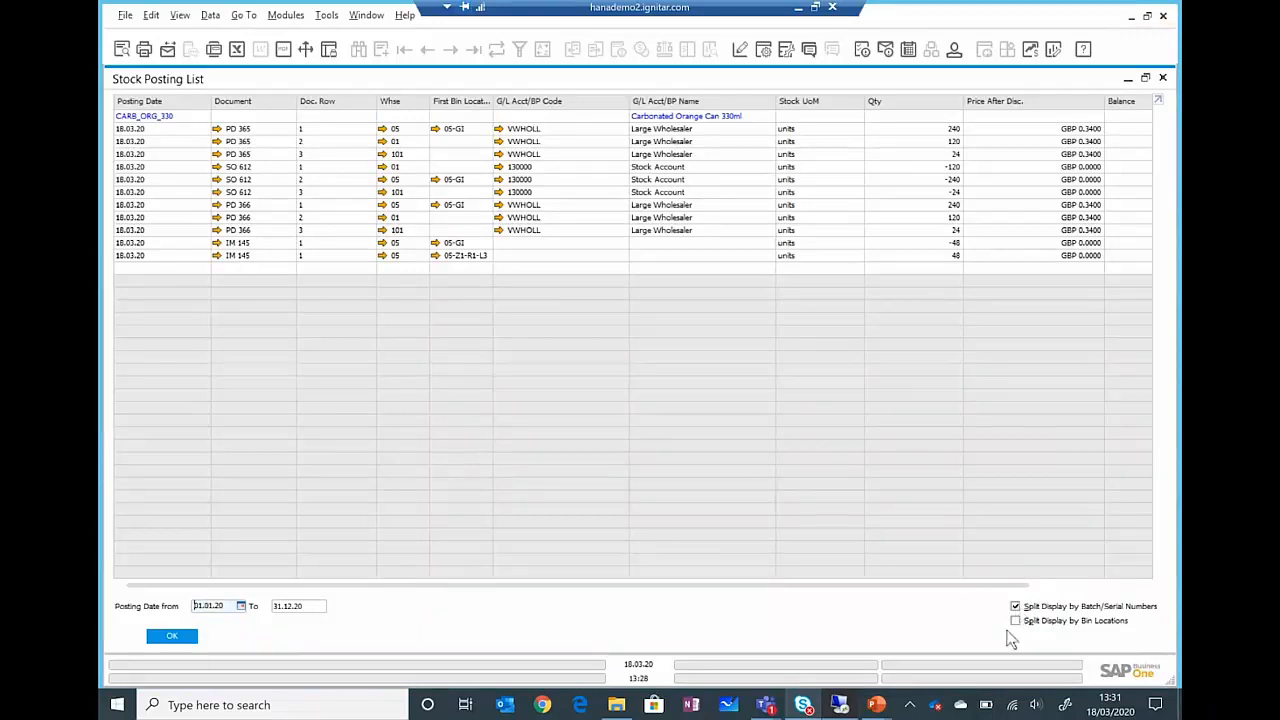
click(1016, 620)
mouse_move(562, 133)
click(174, 637)
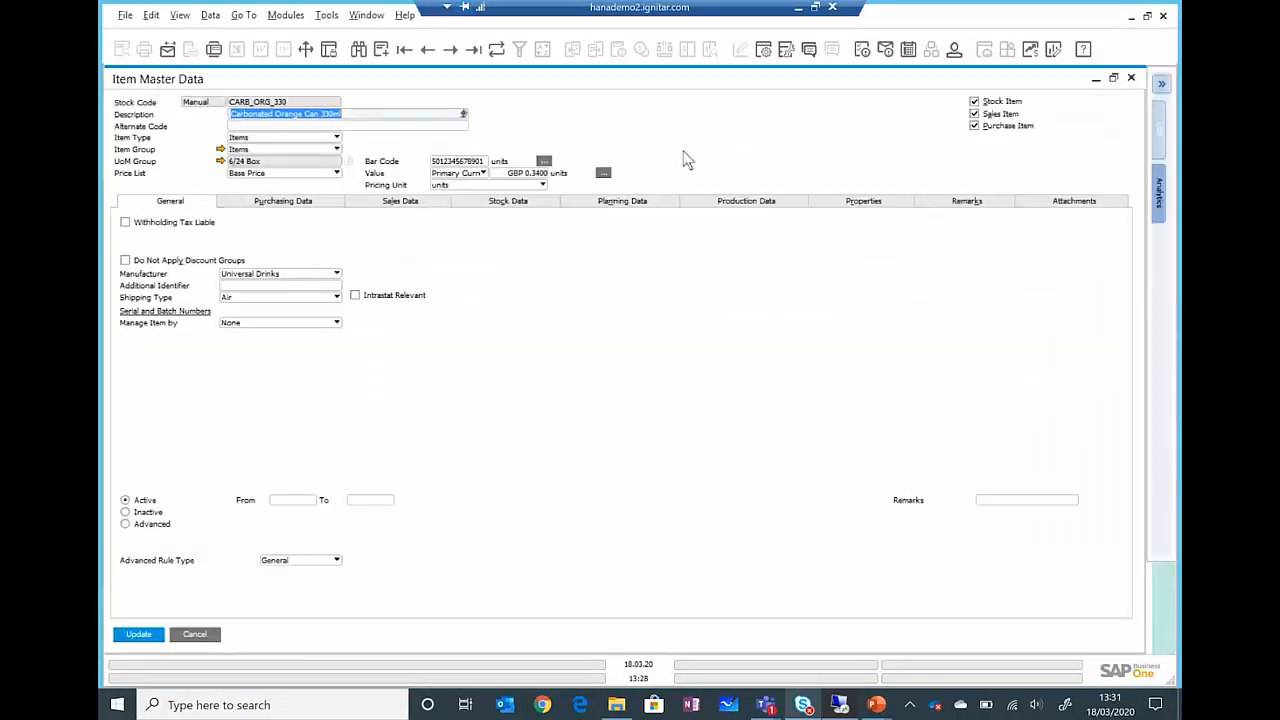
- Examine the item's stock quantities per warehouse and its bin location content list
right_click(686, 160)
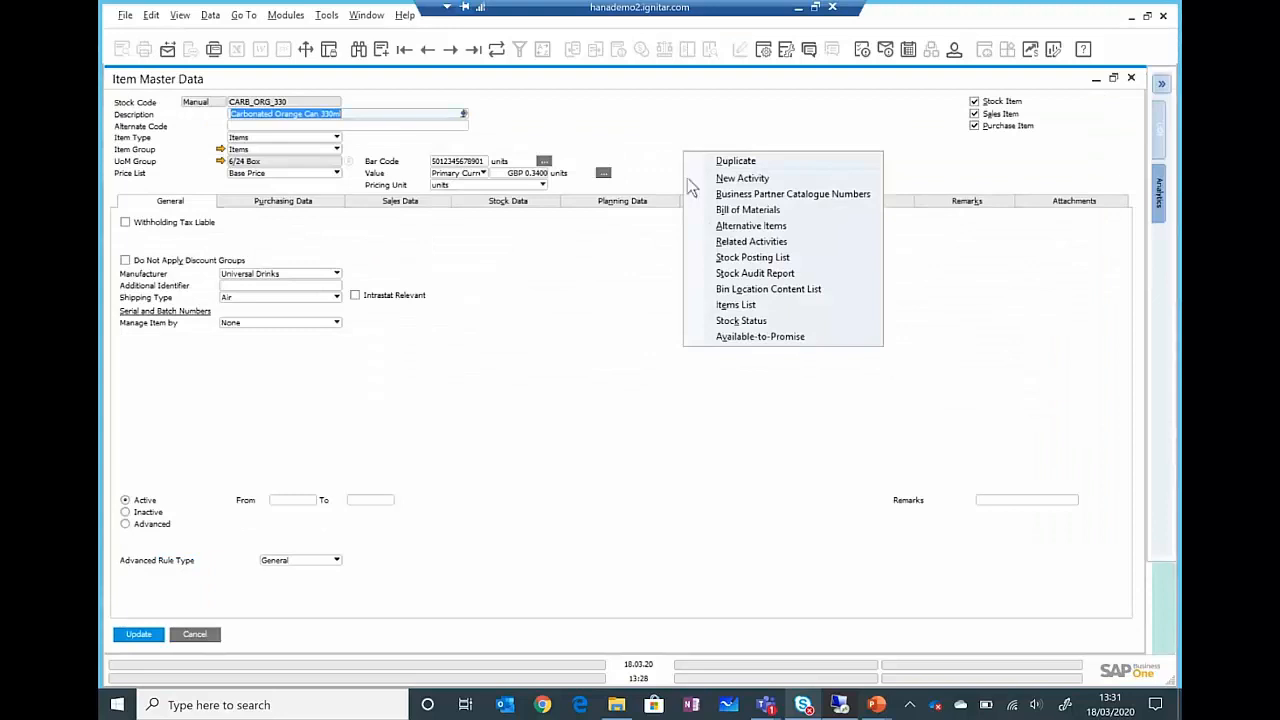
click(596, 267)
click(512, 206)
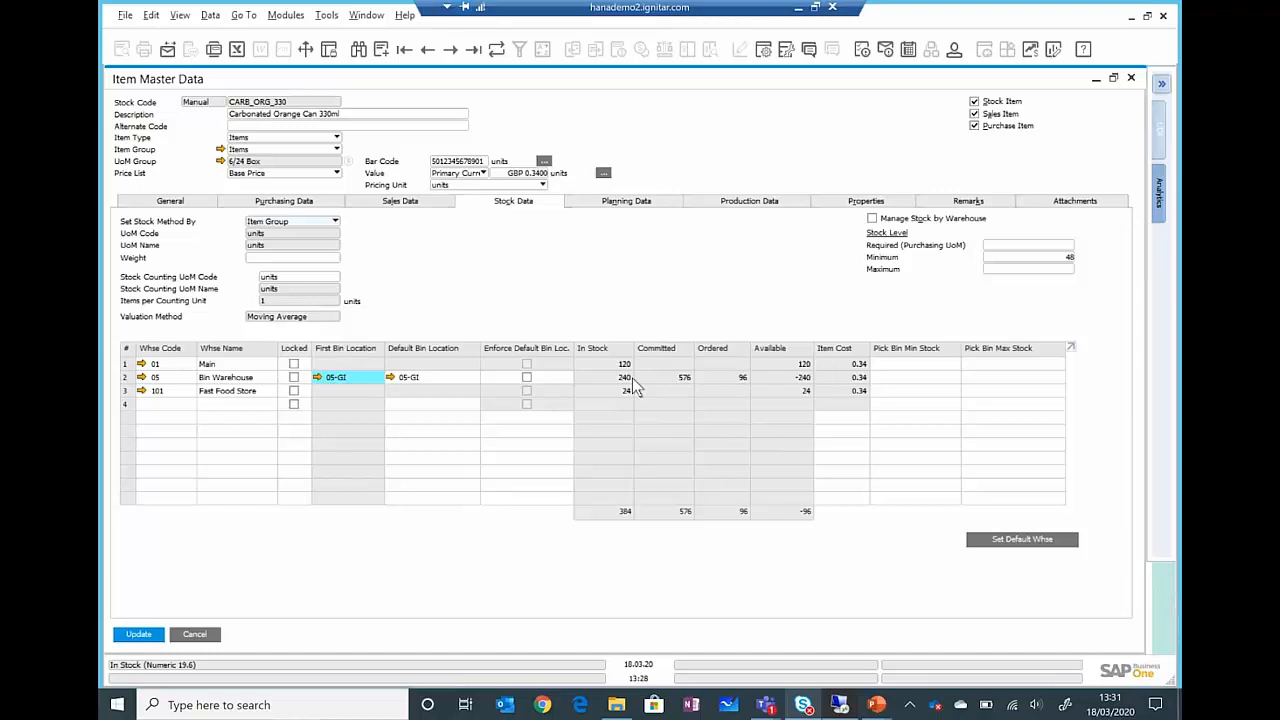
right_click(734, 151)
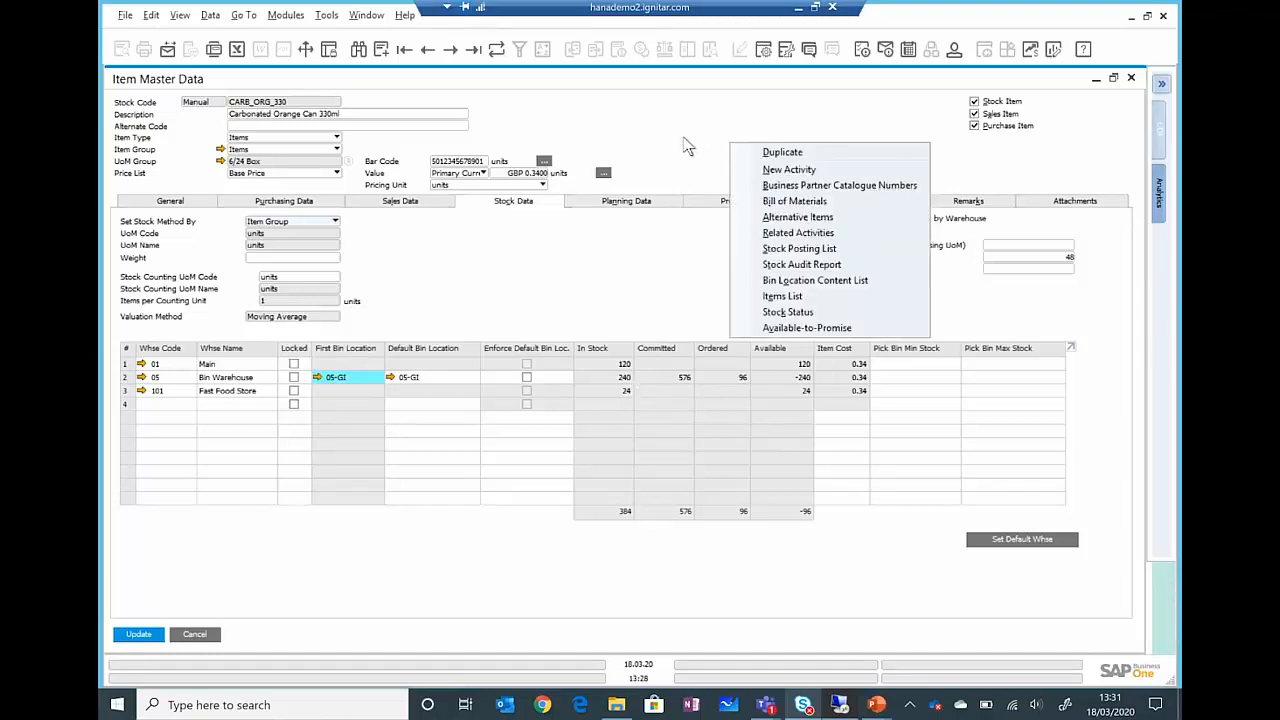
click(780, 279)
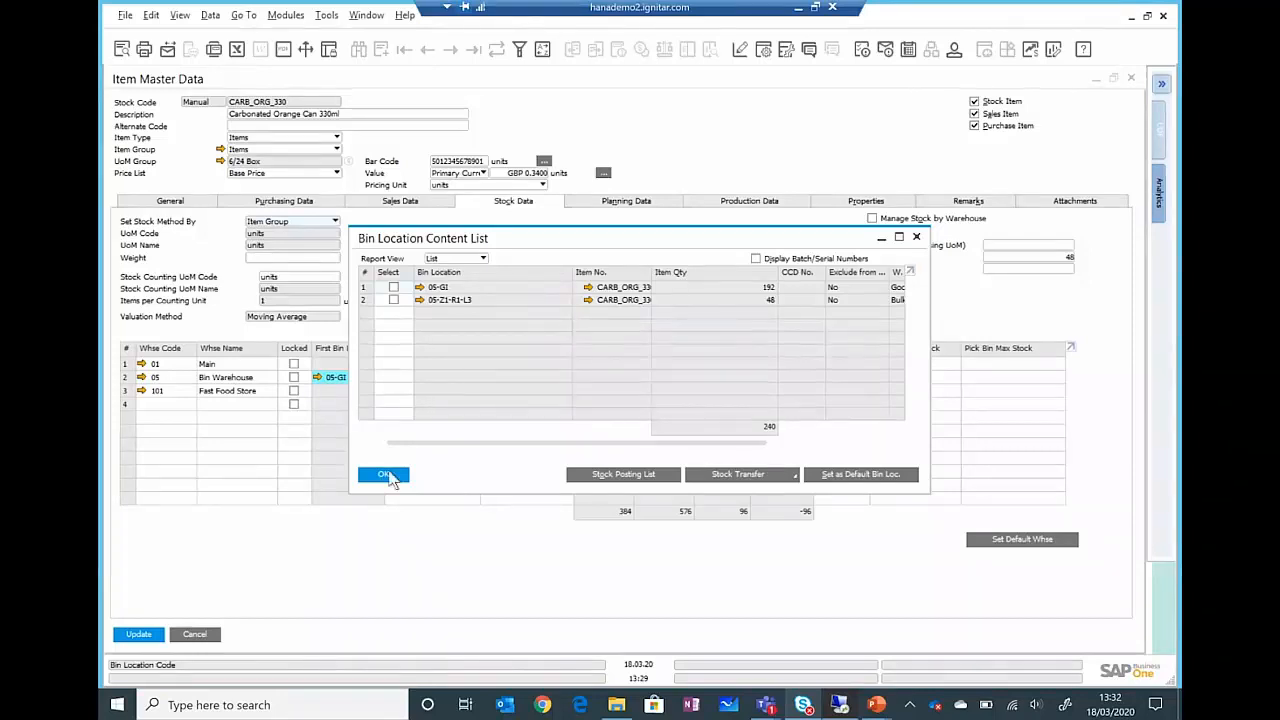
click(383, 474)
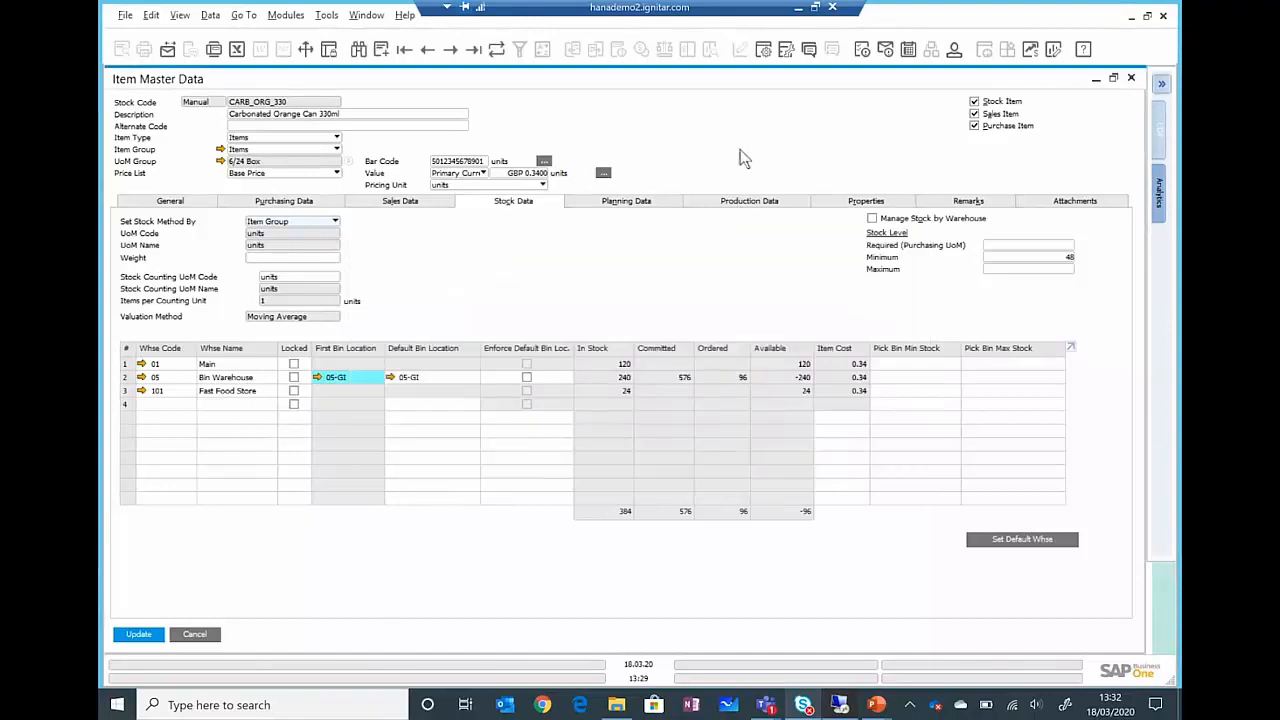
- Review the item's Available-to-Promise stock status filtered to Bin Warehouse, and close the report
right_click(743, 139)
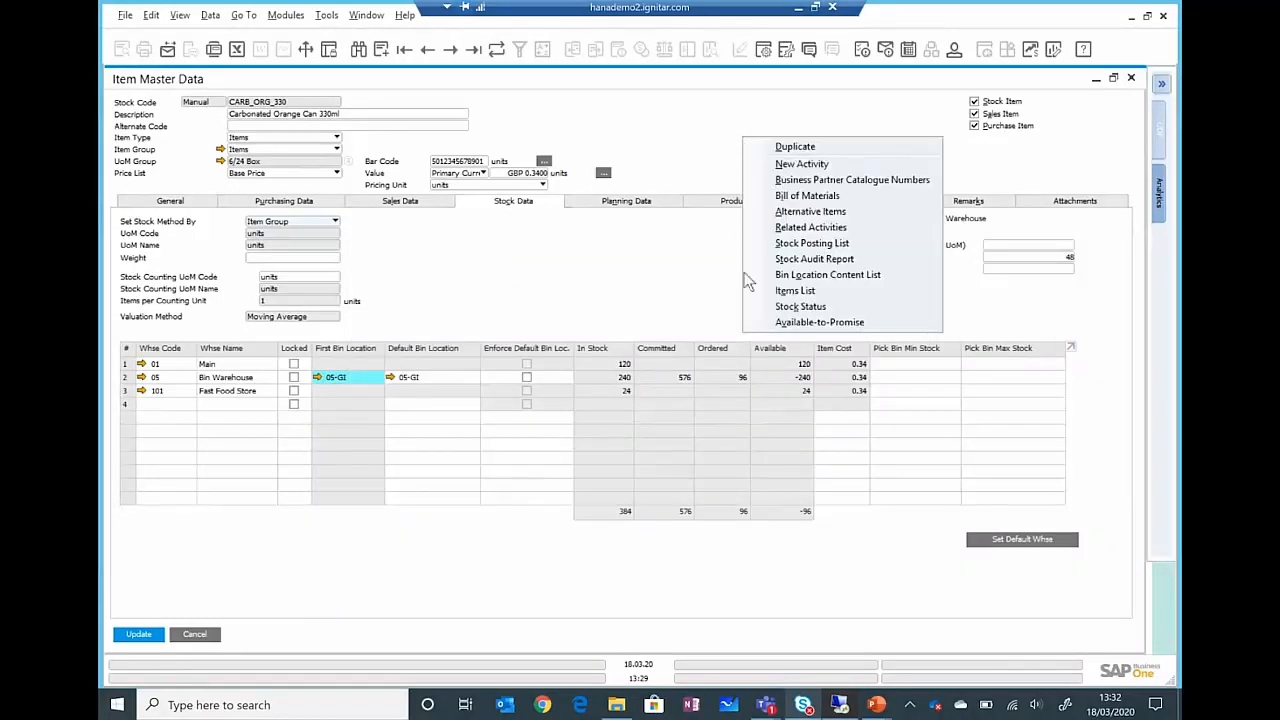
click(803, 324)
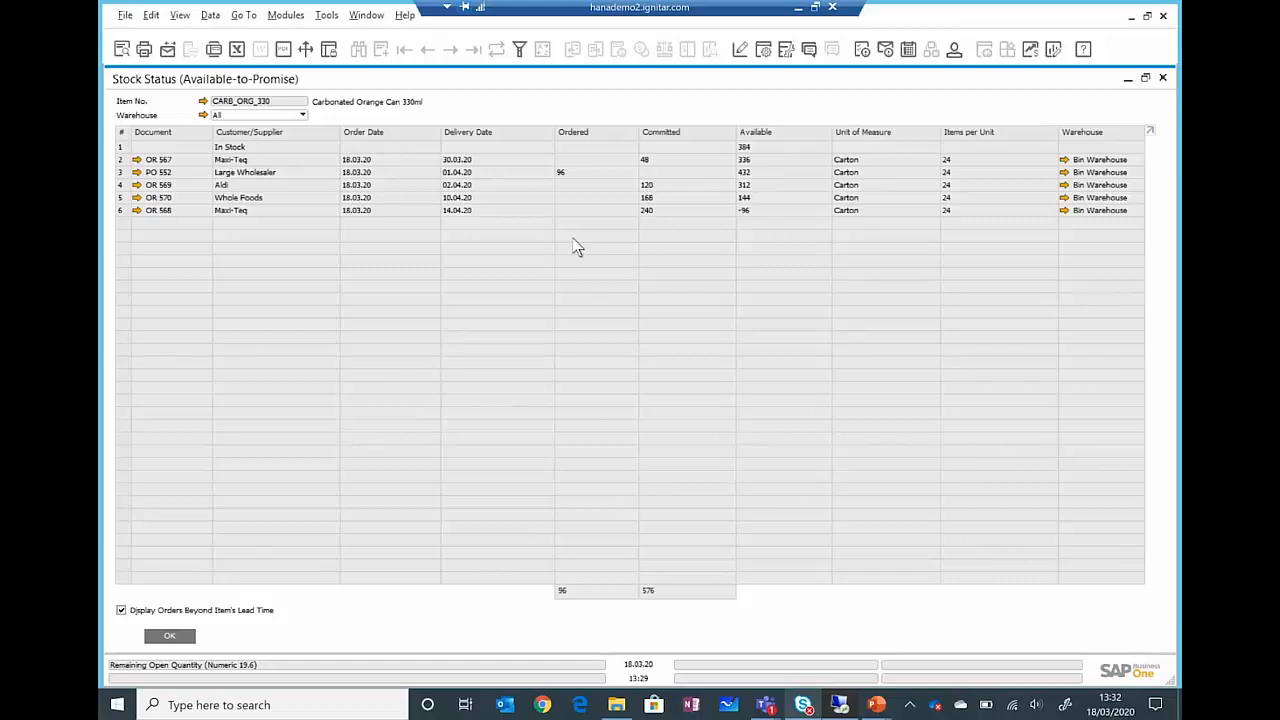
click(280, 115)
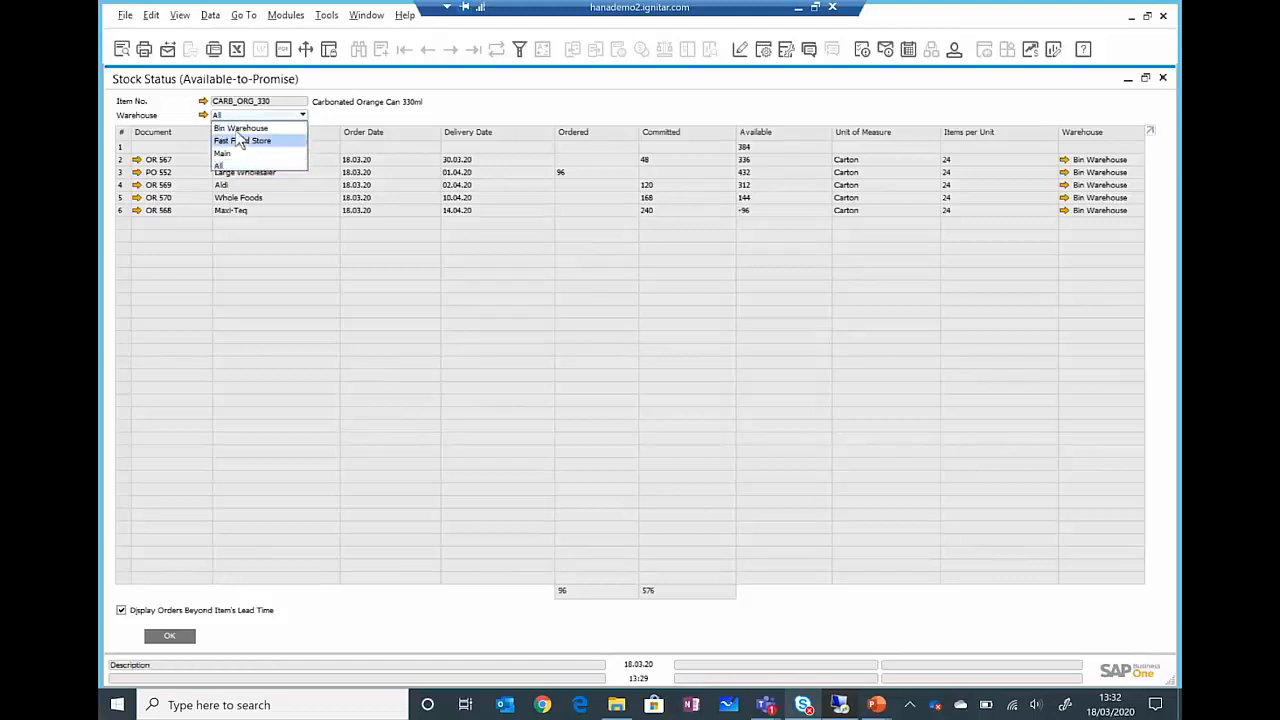
click(240, 129)
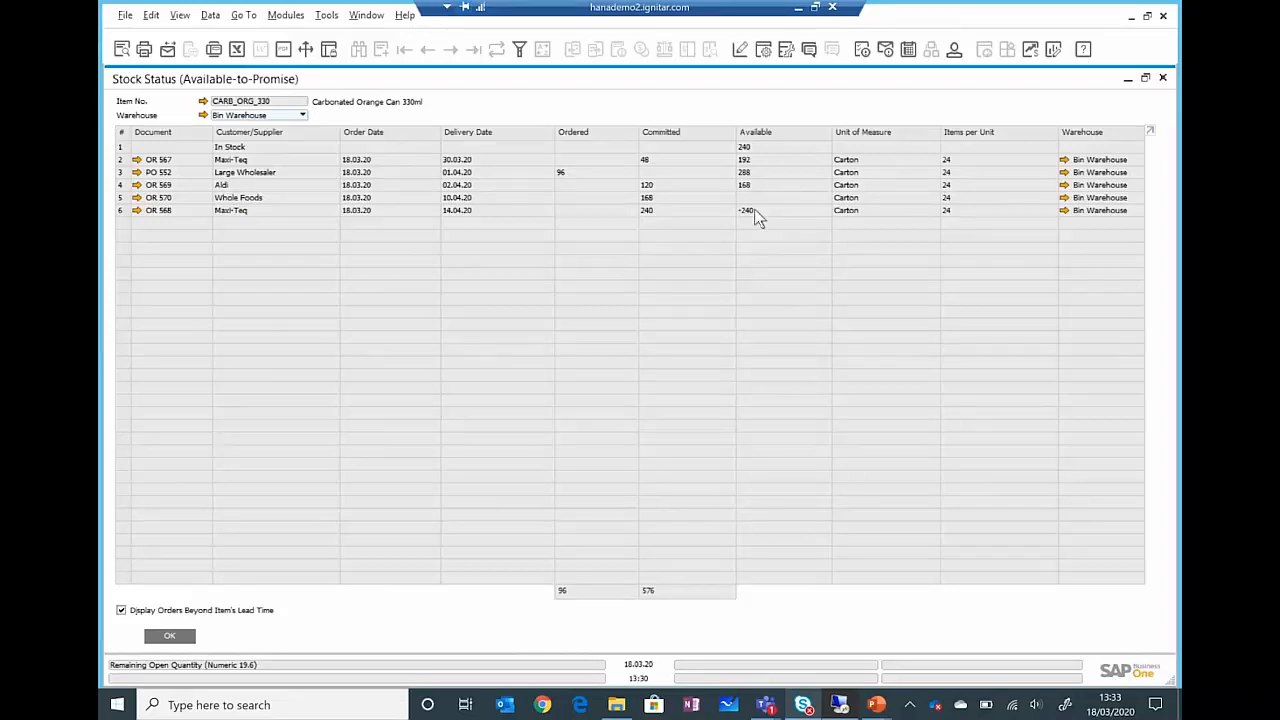
click(169, 637)
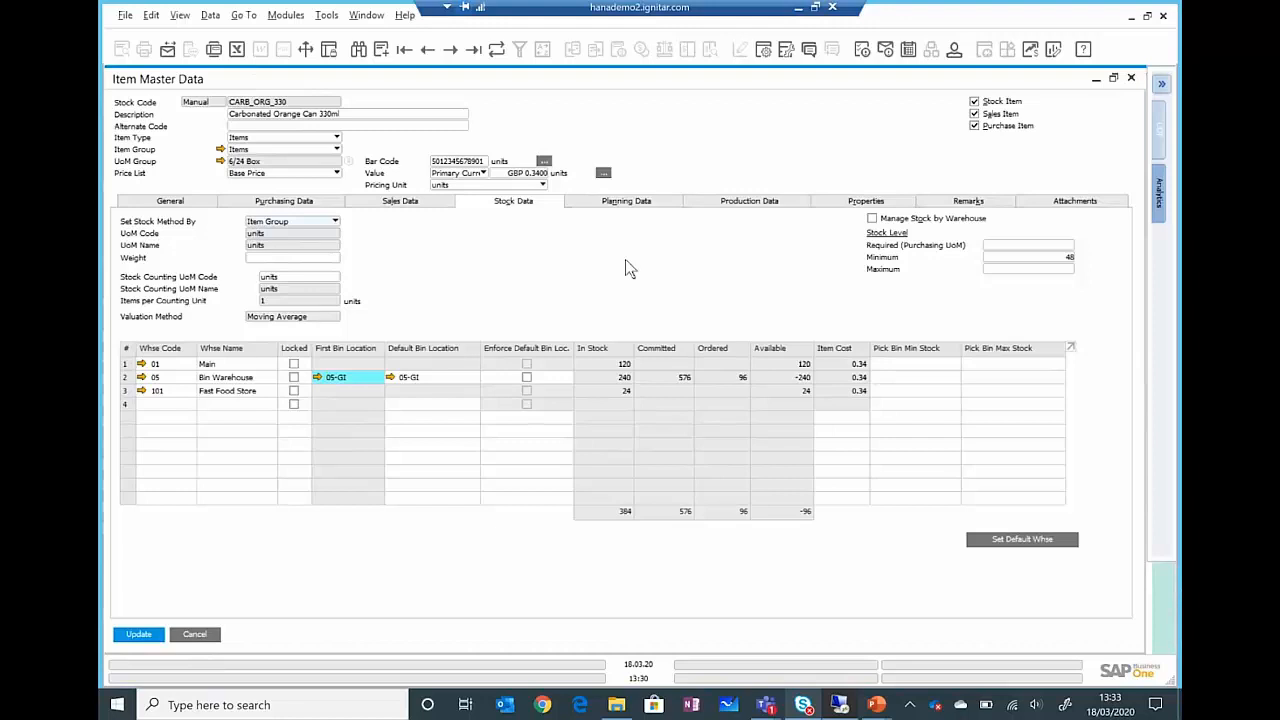
- Save the item record, then review its relationship map by alternative items and close it
click(138, 634)
right_click(650, 262)
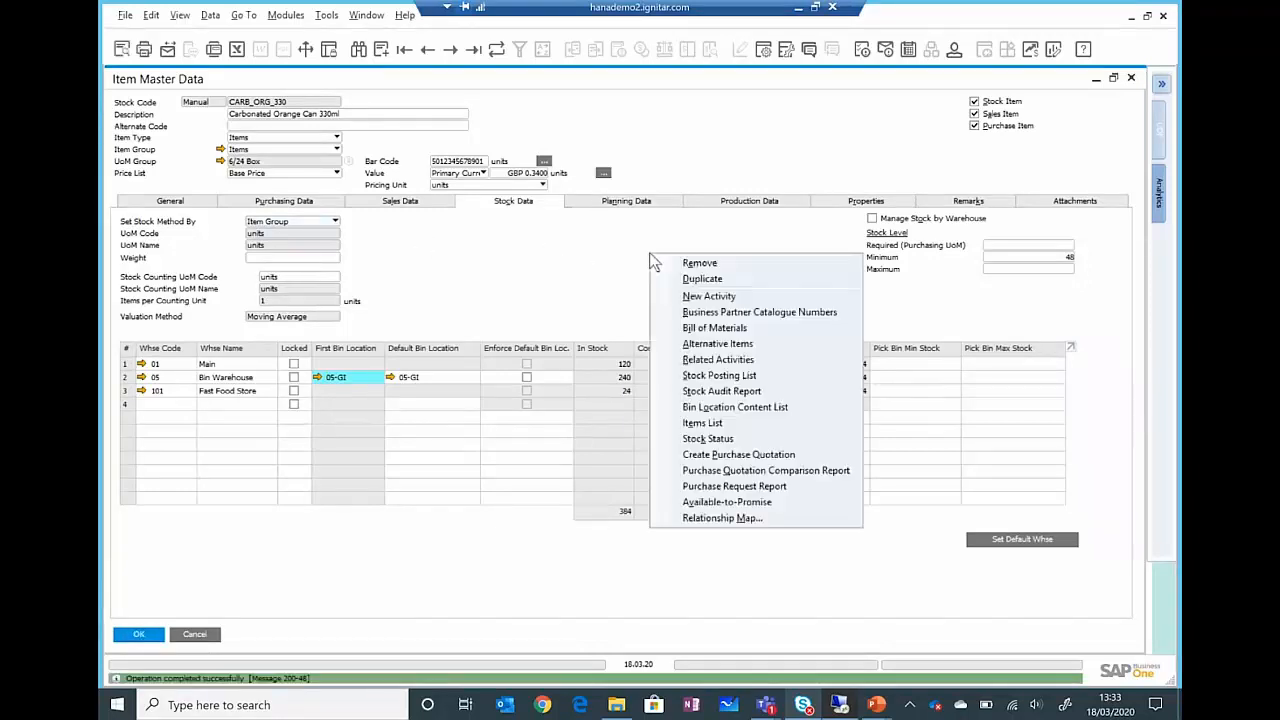
click(720, 519)
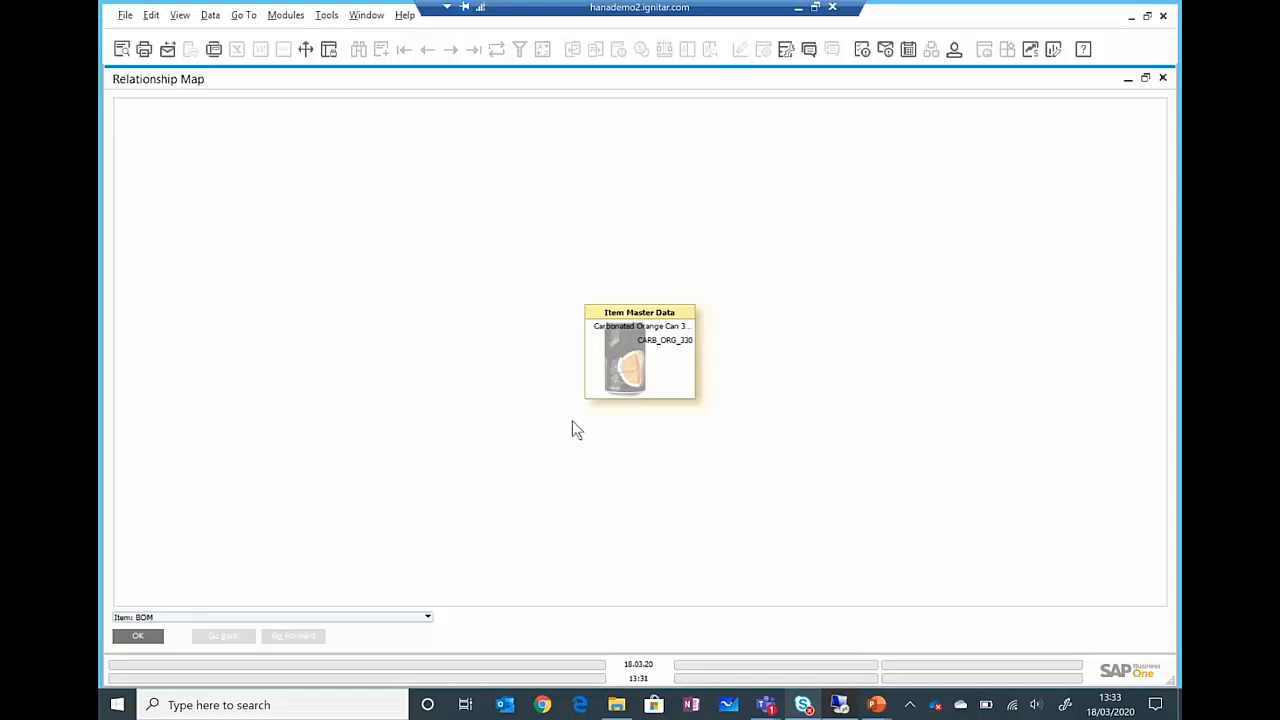
click(225, 617)
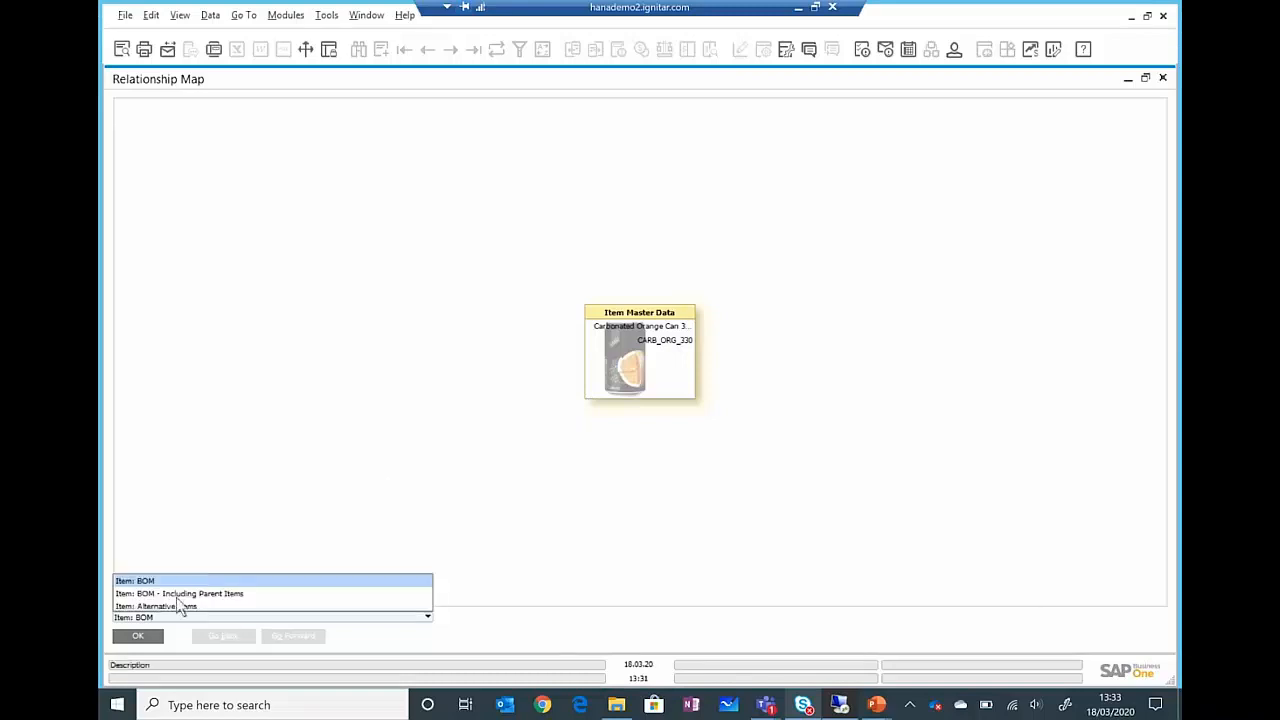
click(172, 606)
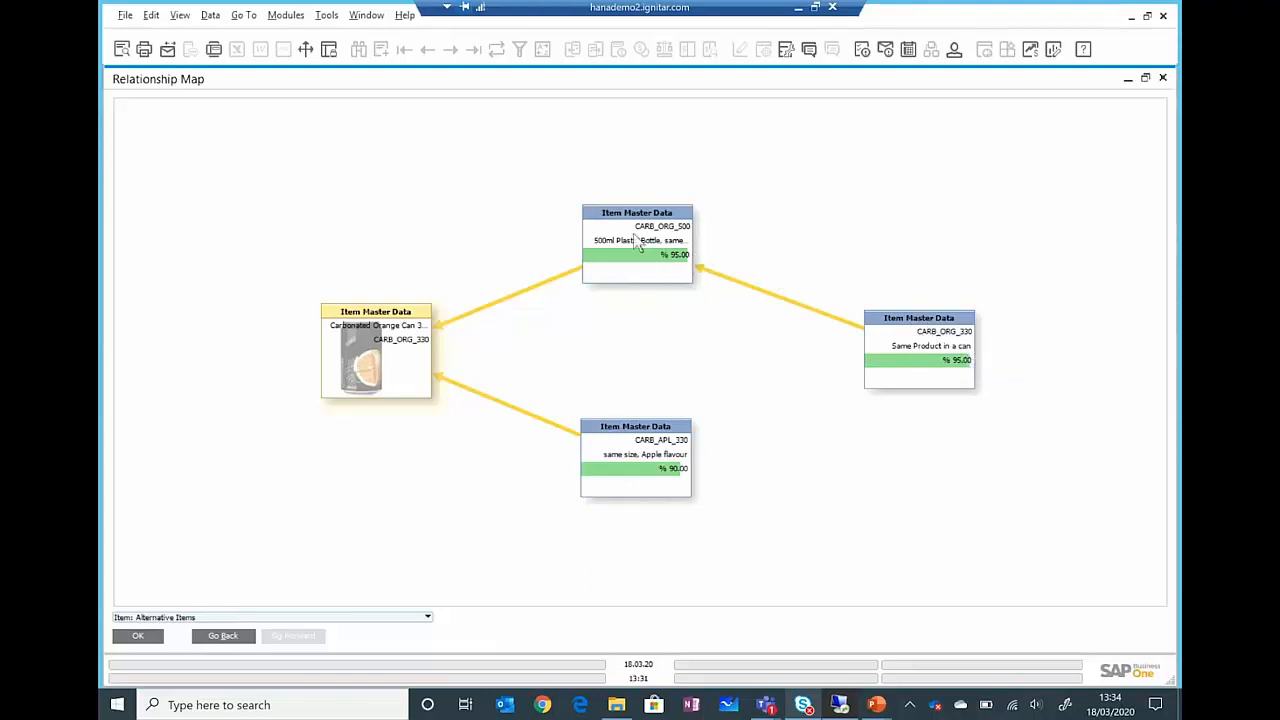
click(143, 635)
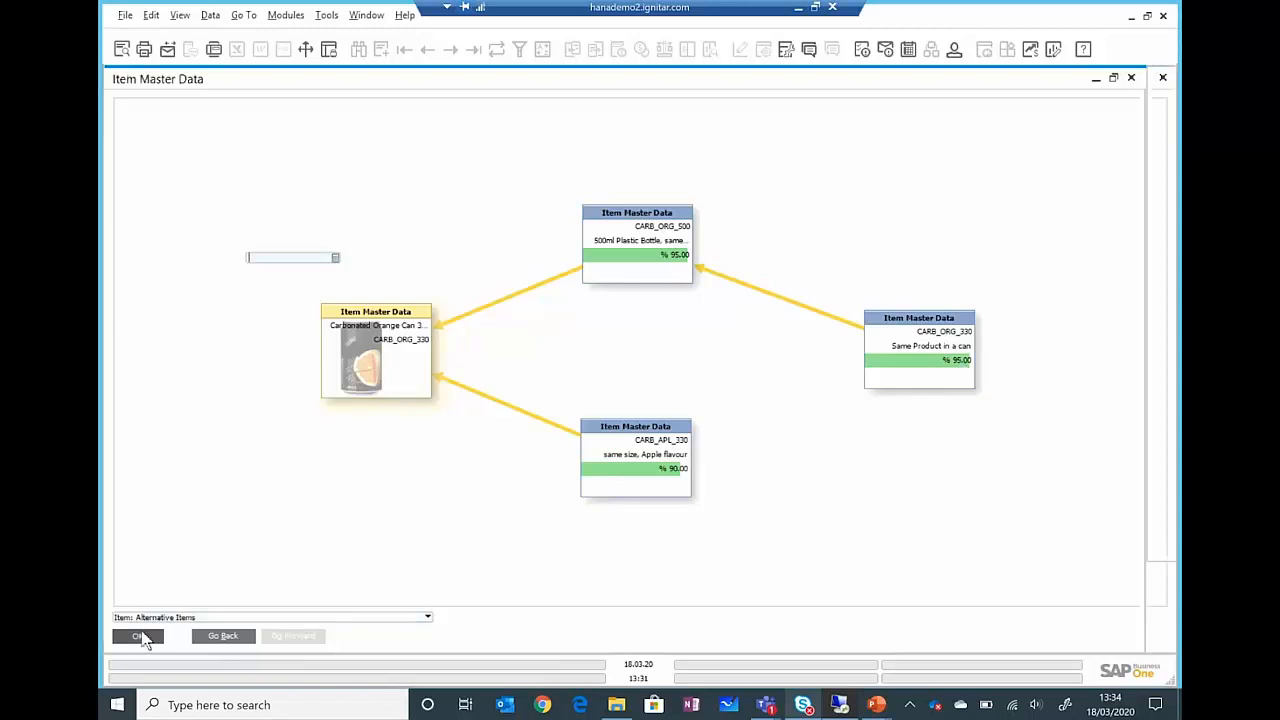
click(143, 635)
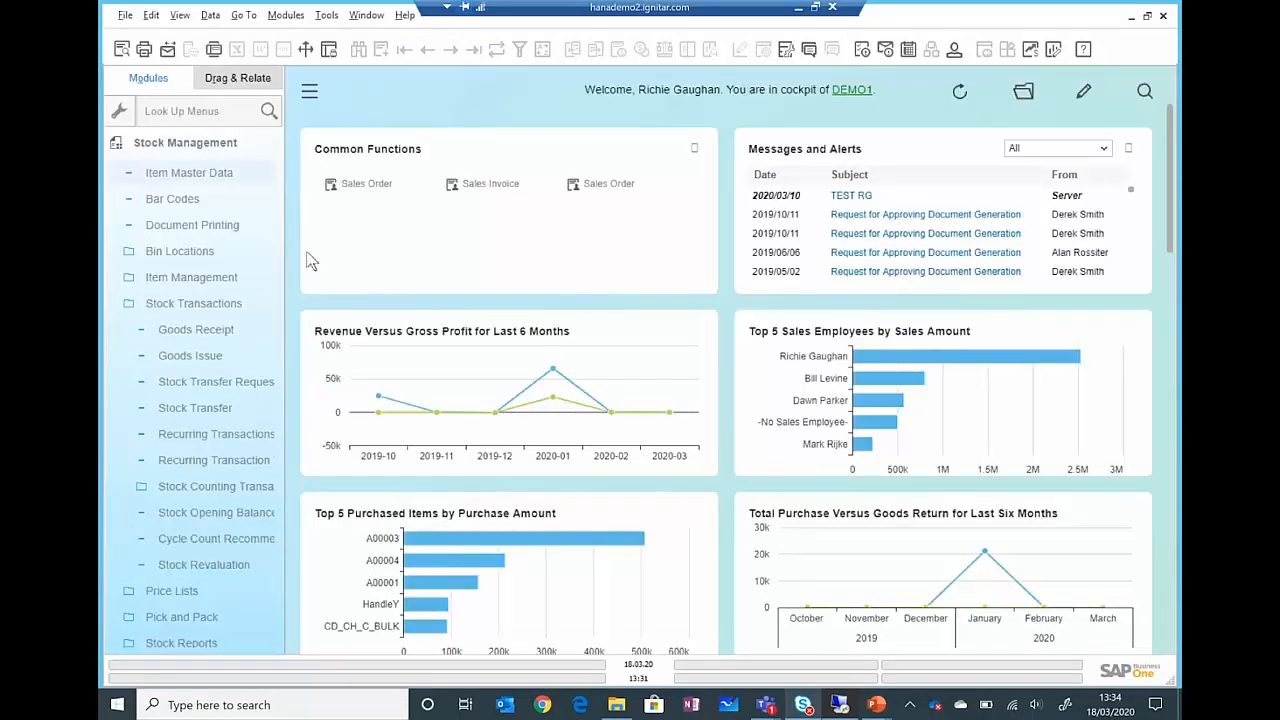
- Start the MRP Wizard and load the existing Drinks scenario
click(184, 144)
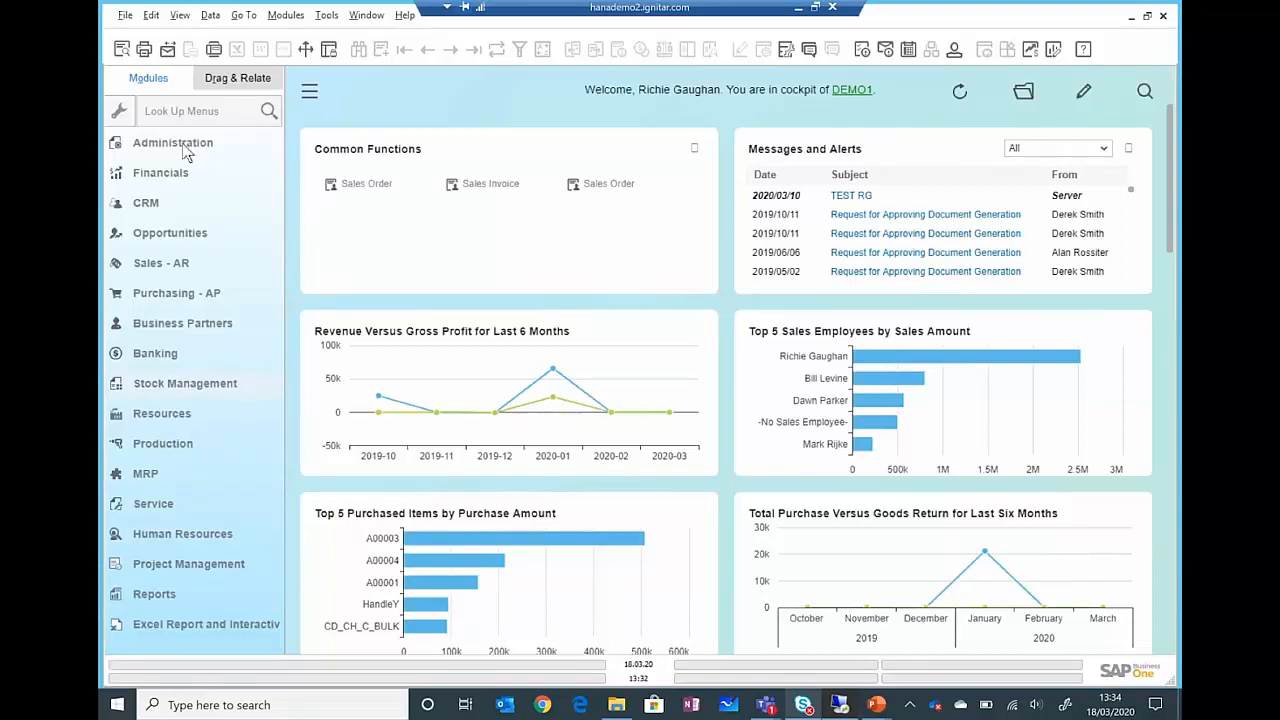
click(157, 476)
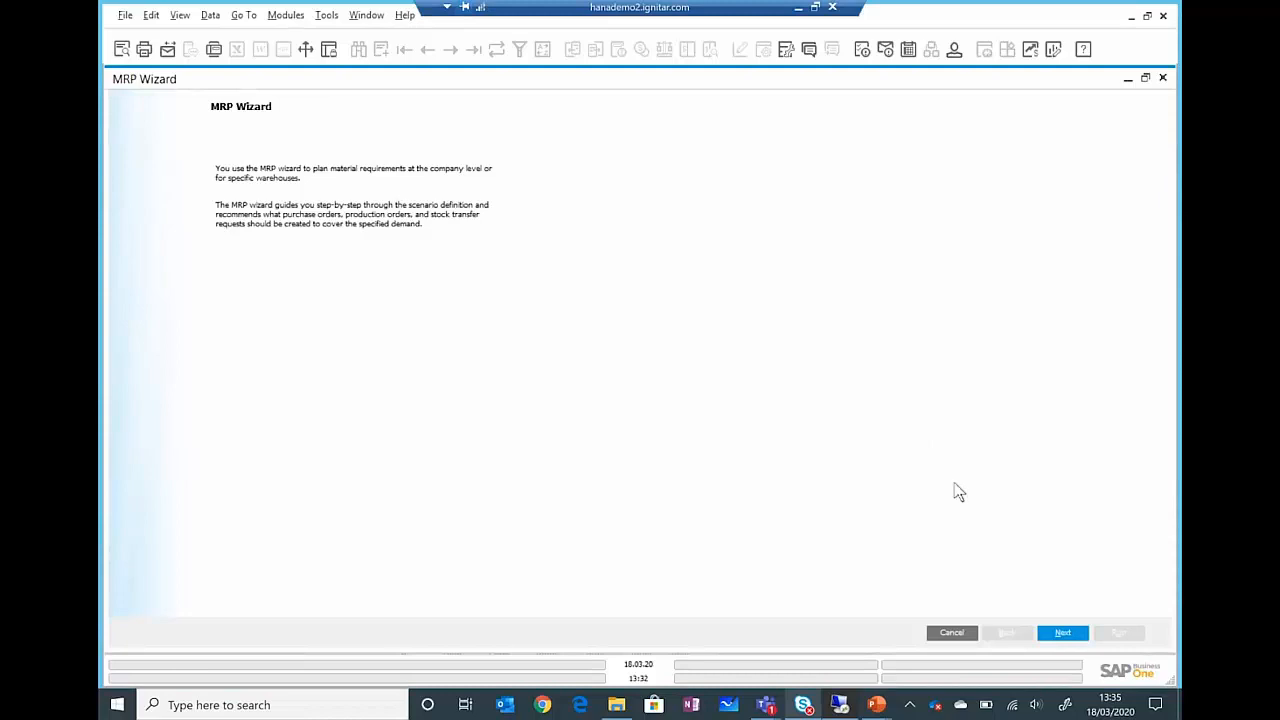
click(1062, 632)
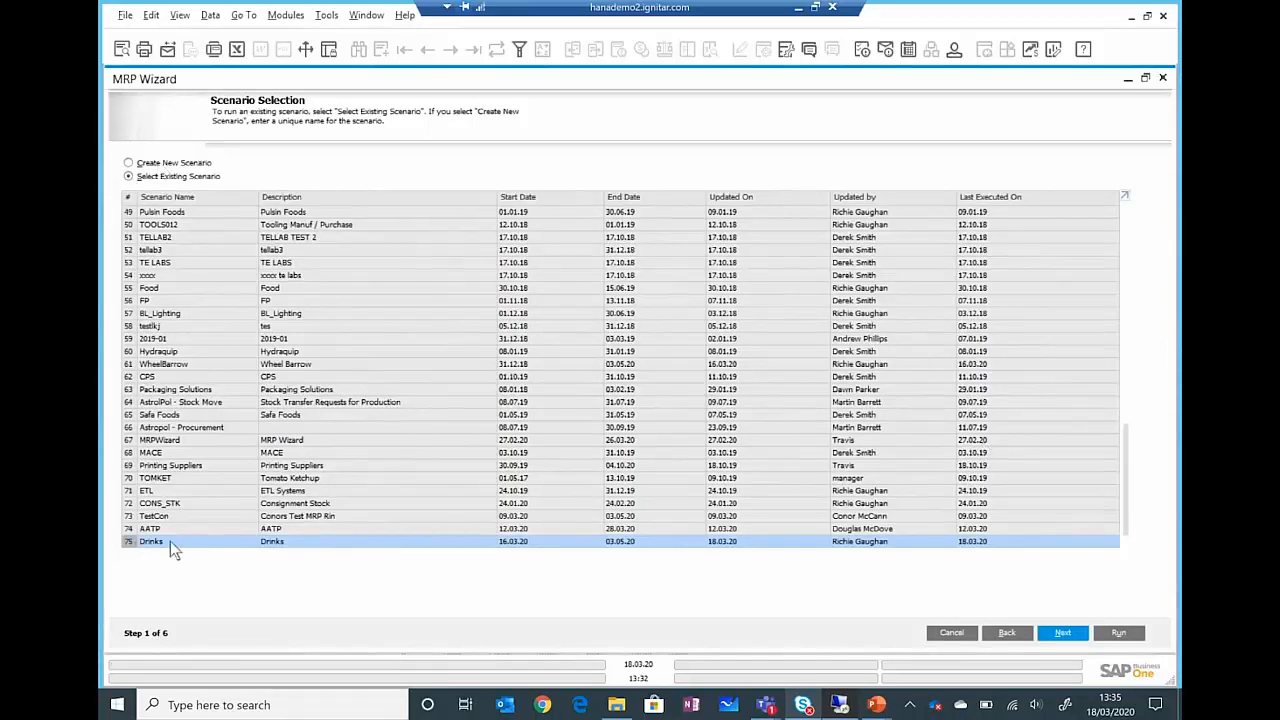
click(1066, 636)
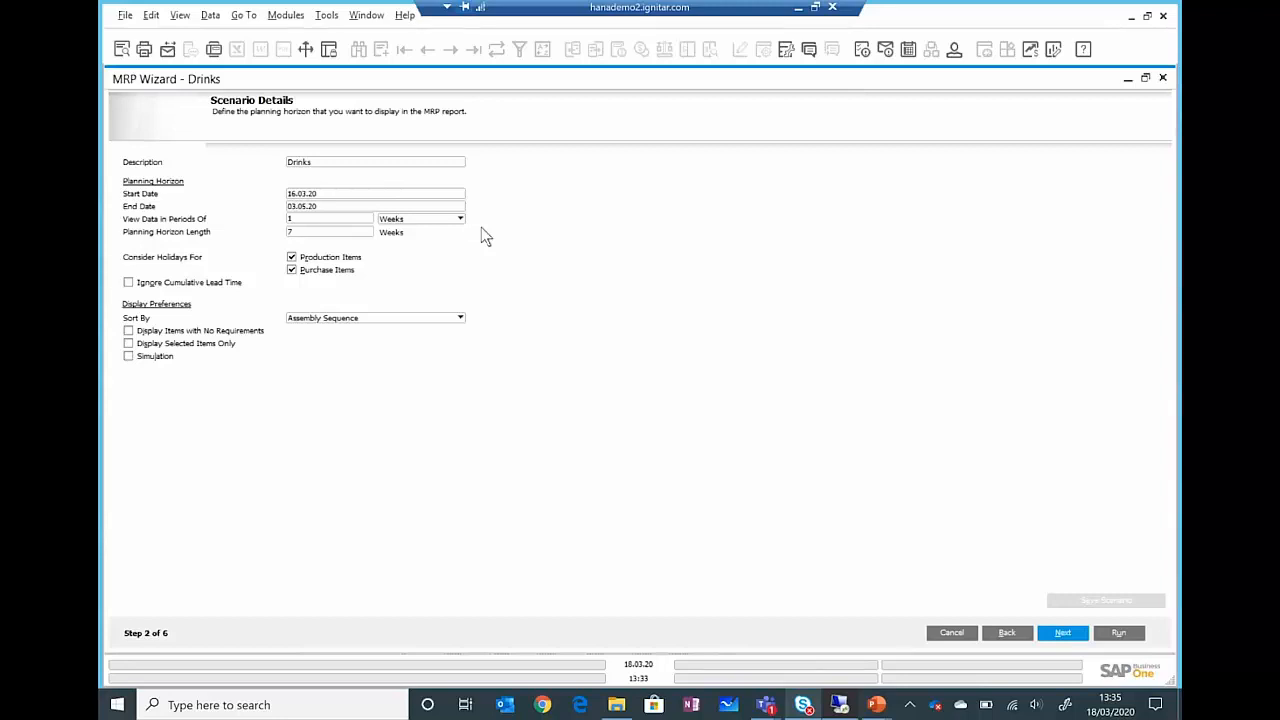
- Accept the Drinks scenario's planning horizon and its selected apple and orange drink items, proceeding to the stock data source
click(1063, 634)
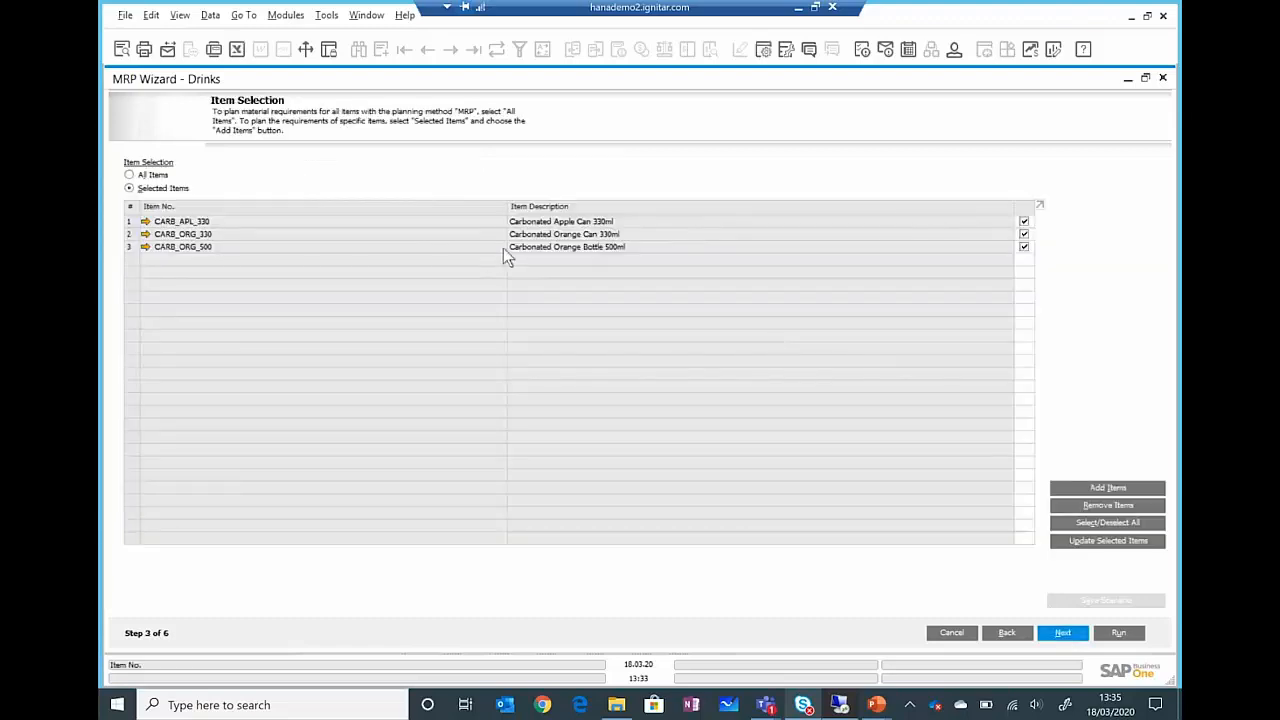
mouse_move(504, 251)
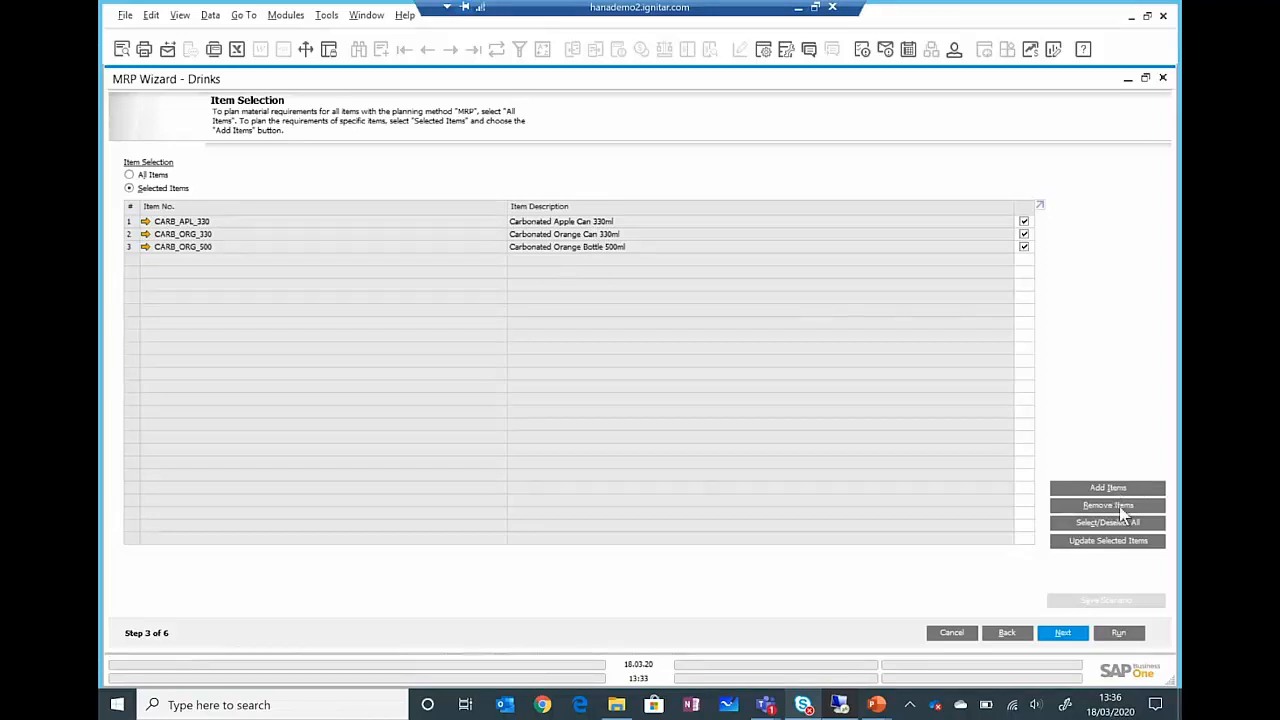
click(1064, 636)
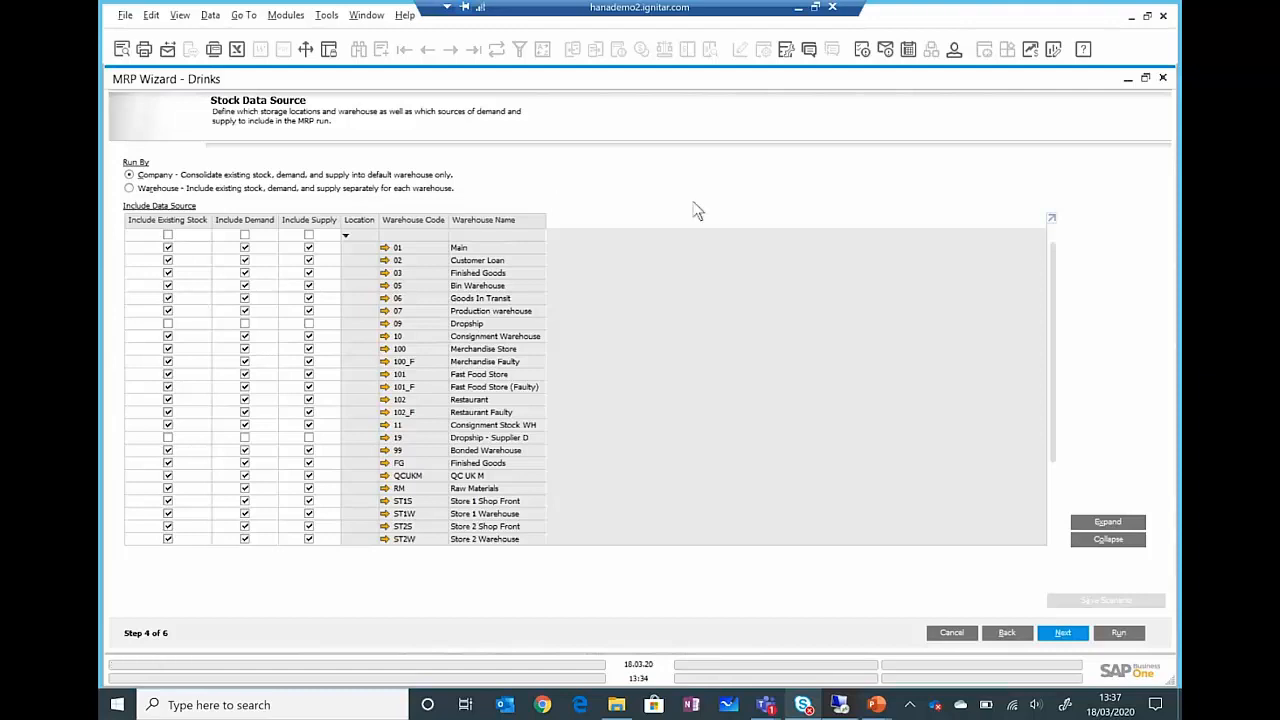
- Accept the warehouse data sources and set Stock Level to Minimum for the MRP calculation
click(1070, 640)
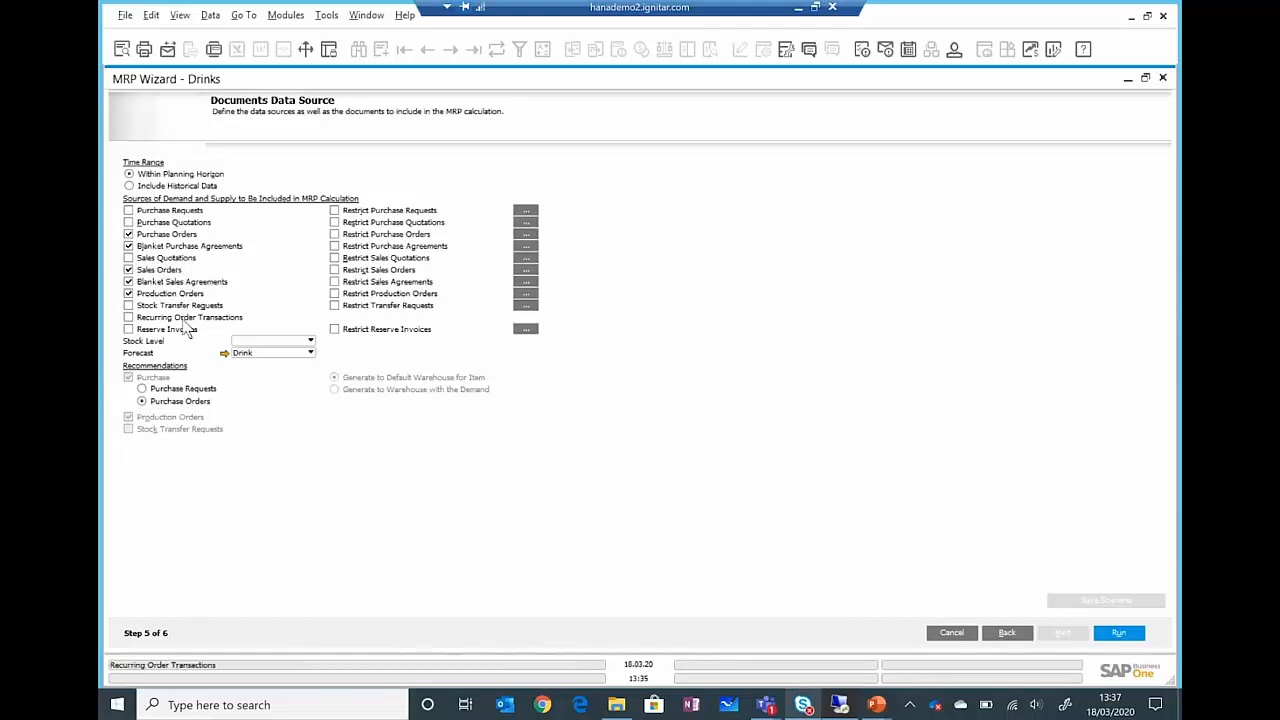
click(295, 344)
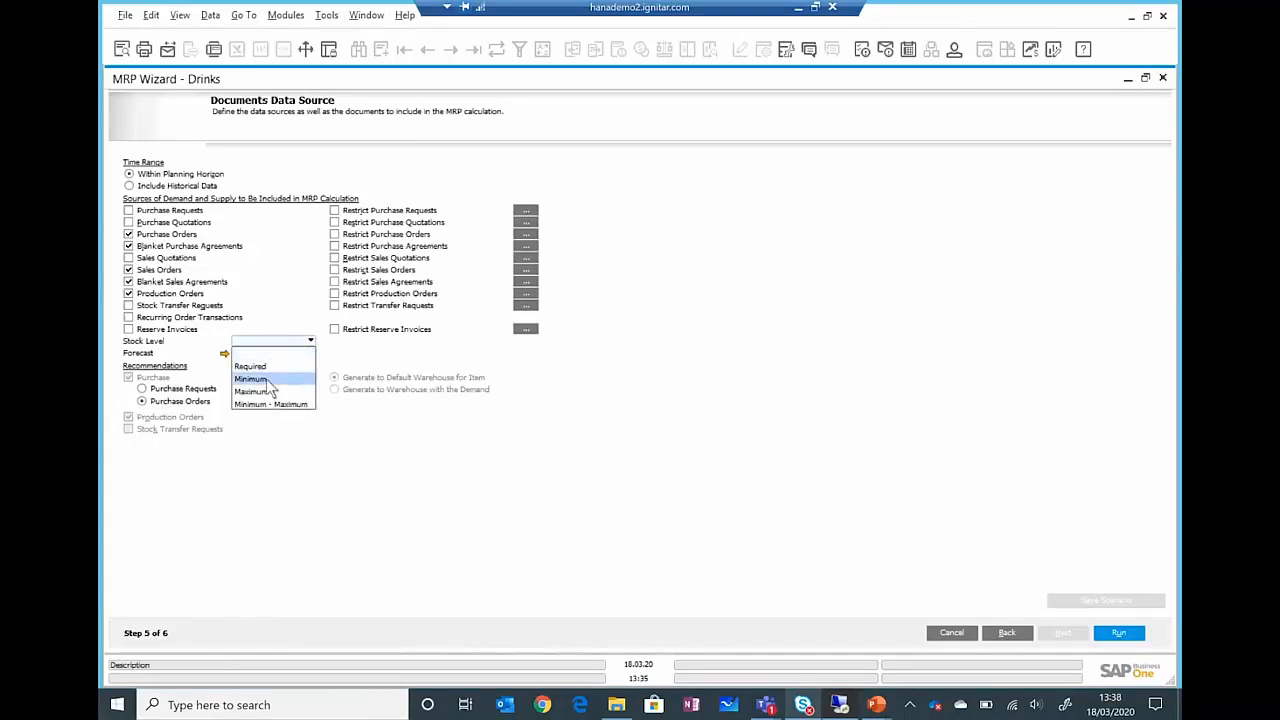
click(266, 379)
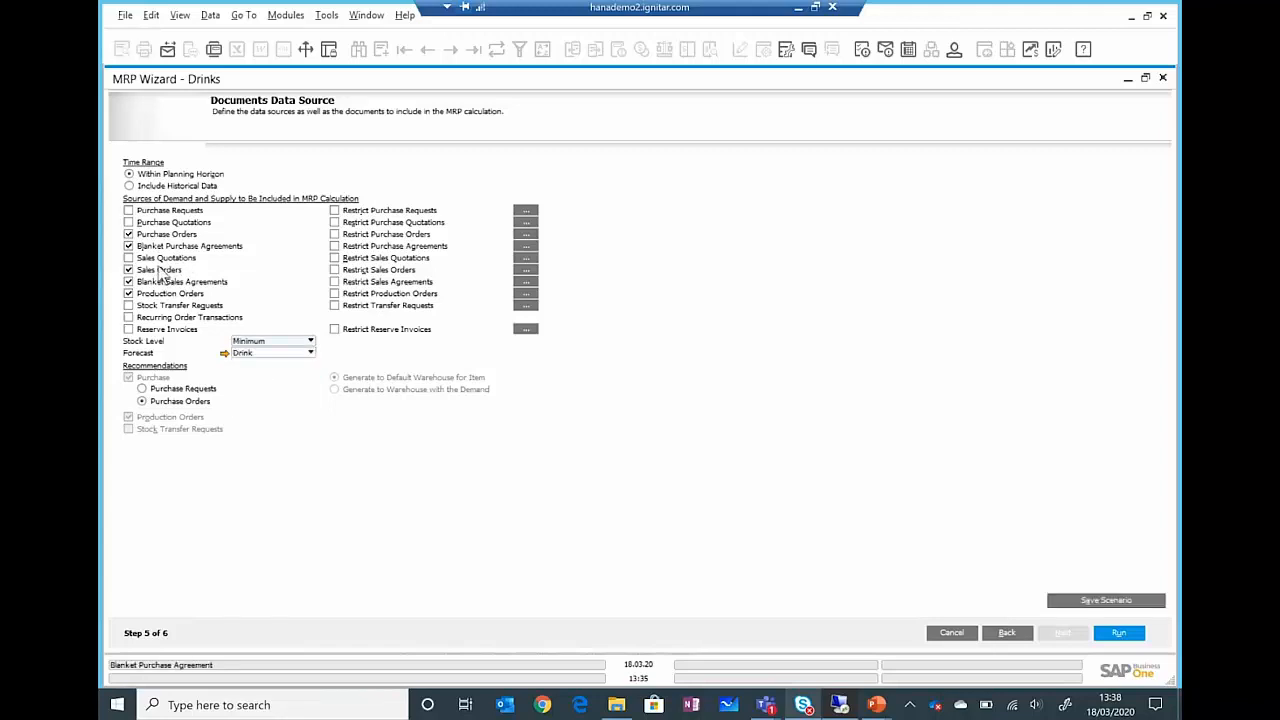
- From the Drink forecast, generate an intelligent forecast for item A00001 only, based on sales orders
click(224, 353)
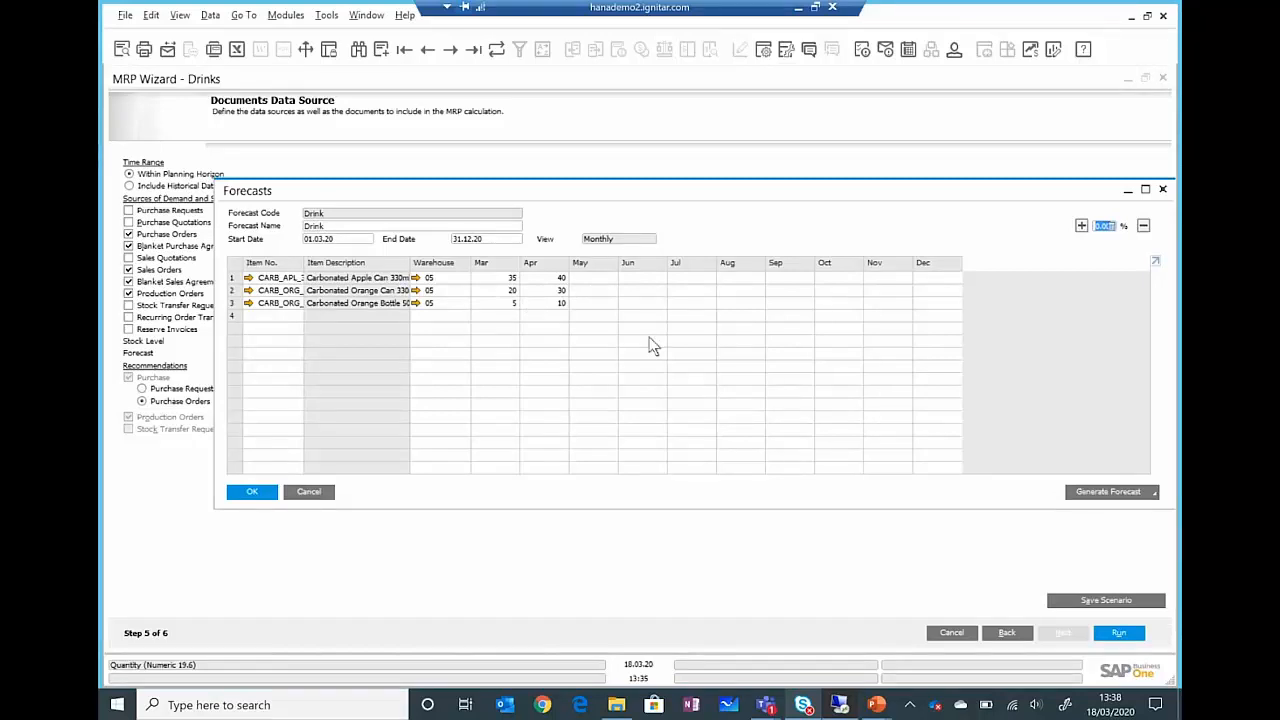
click(1155, 496)
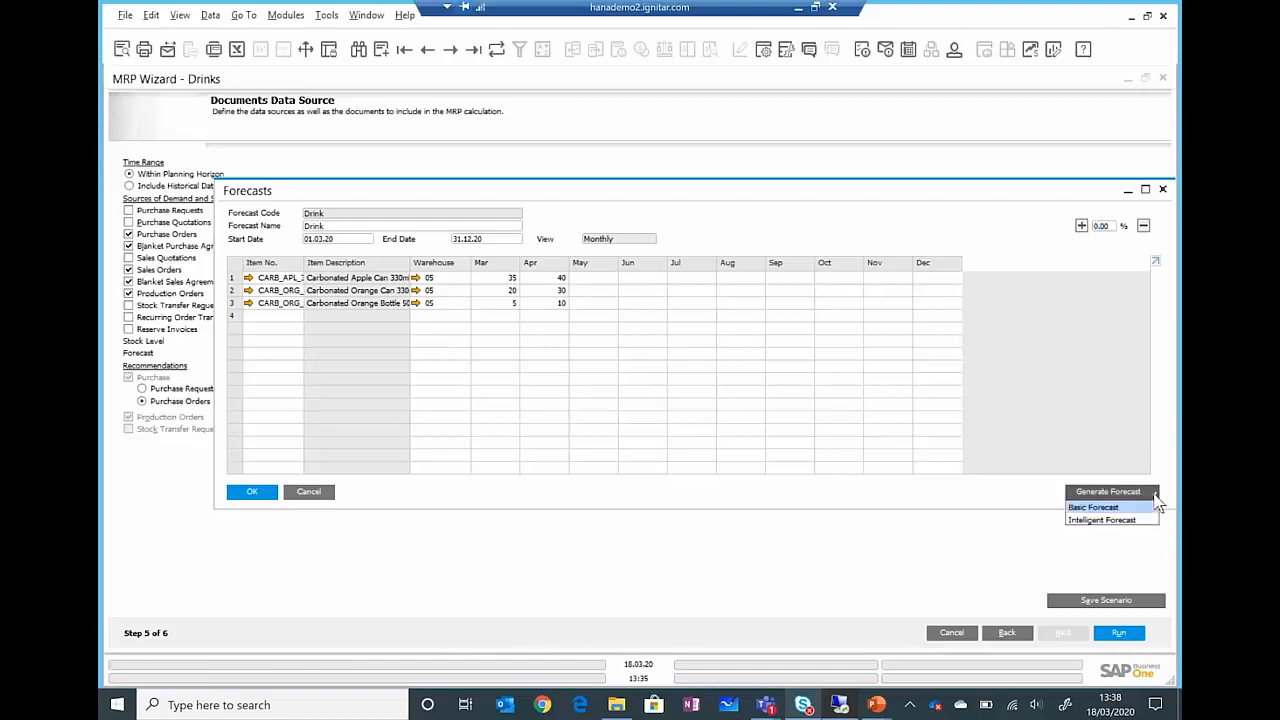
click(1104, 520)
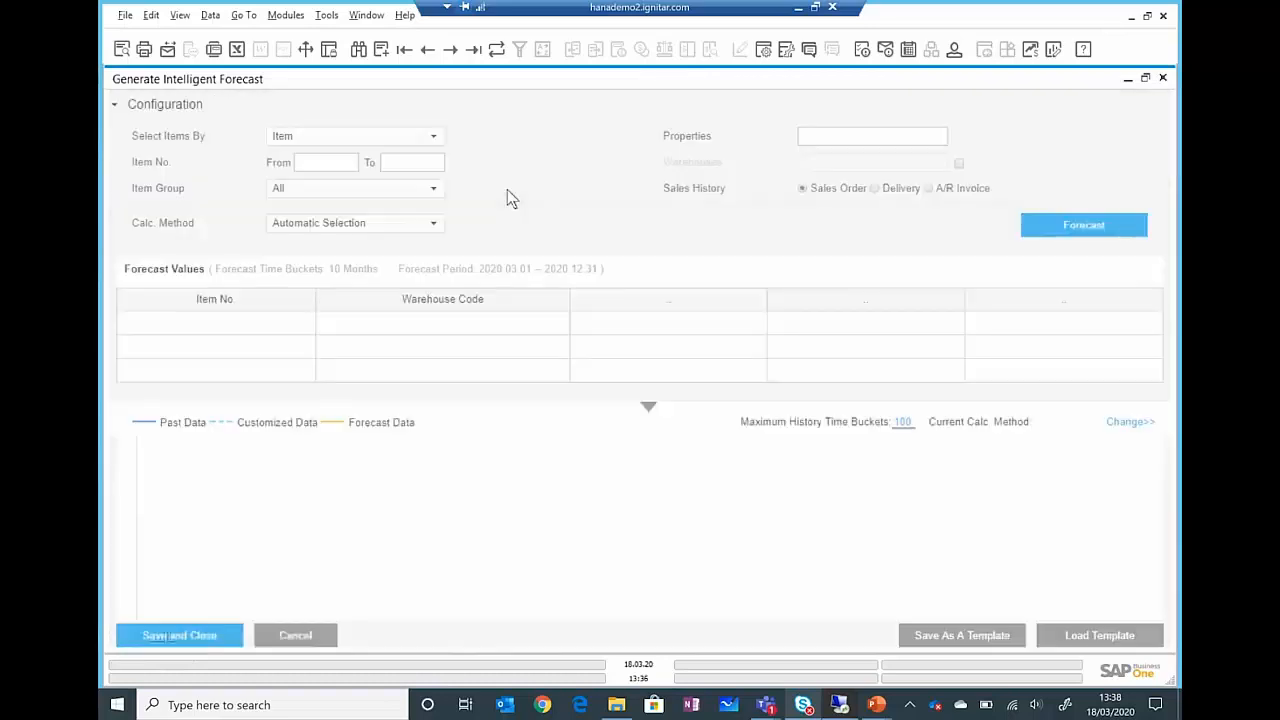
click(323, 165)
text(A00001)
key(Tab)
text(A000)
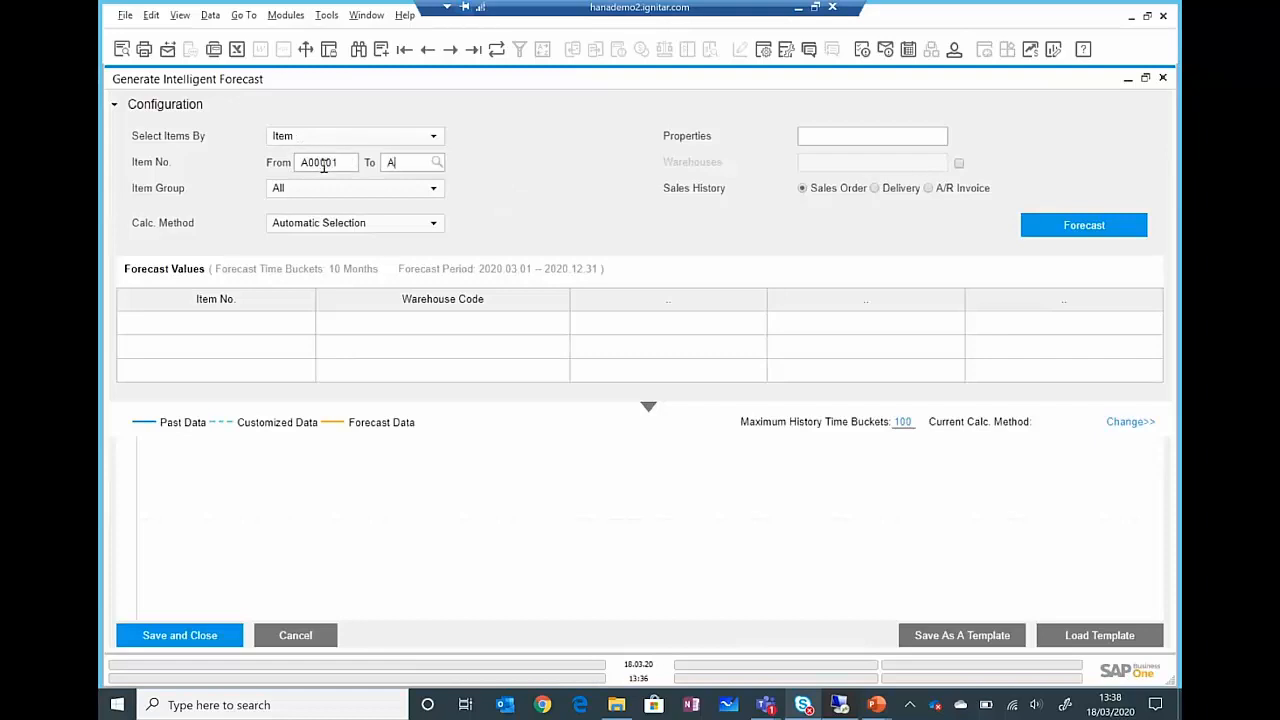
text(01)
key(Tab)
click(1106, 224)
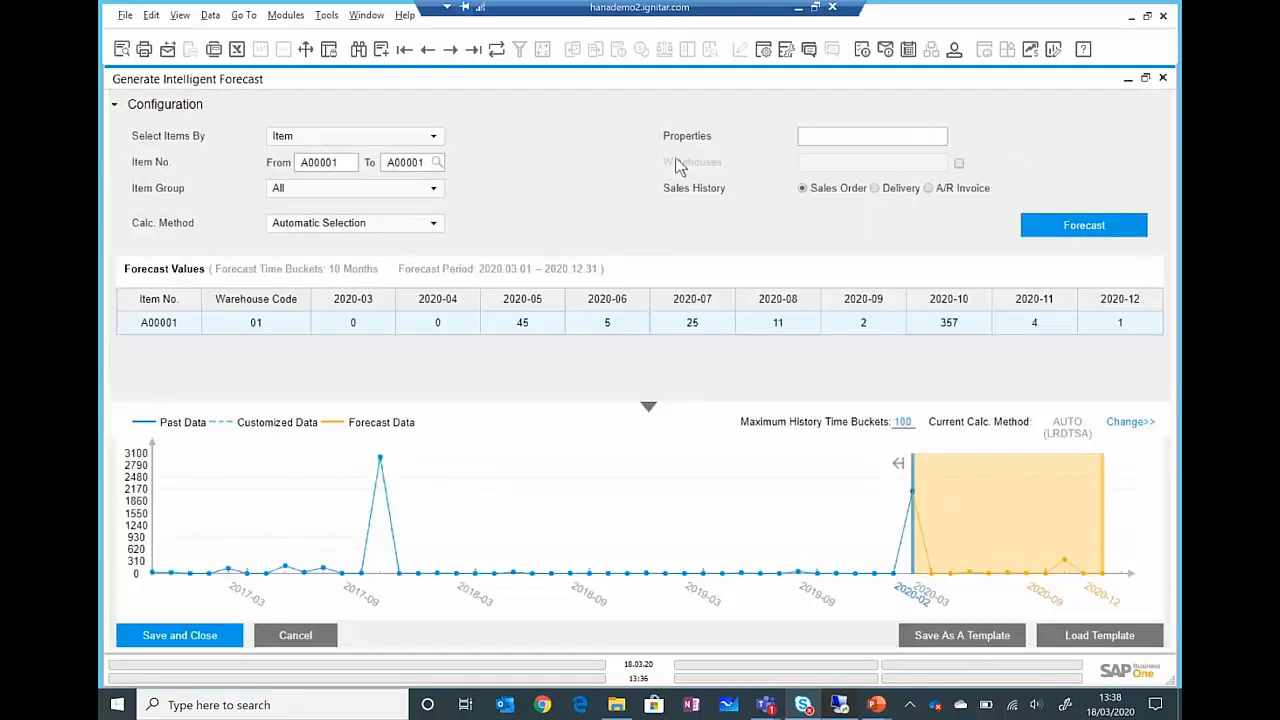
- Keep automatic method selection, lower the 2017-10 past sales peak to about 1,200, and raise the mid-2018 point to about 1,200
click(421, 232)
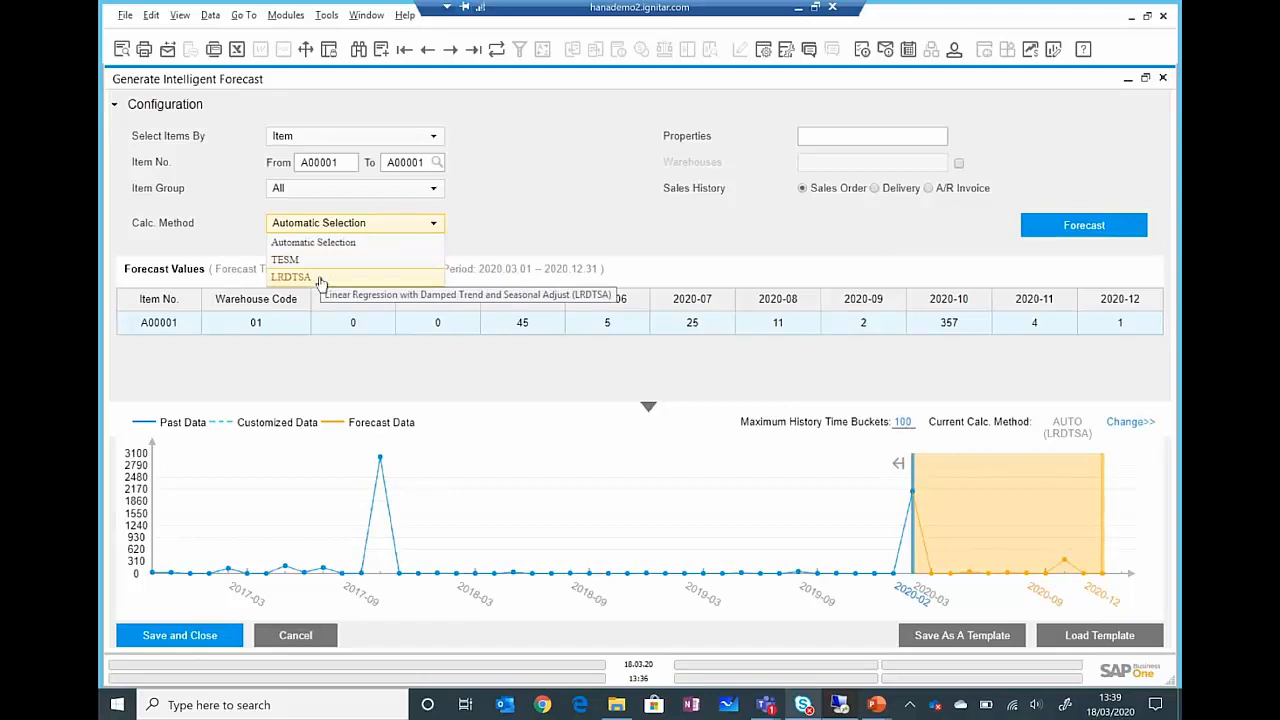
click(505, 217)
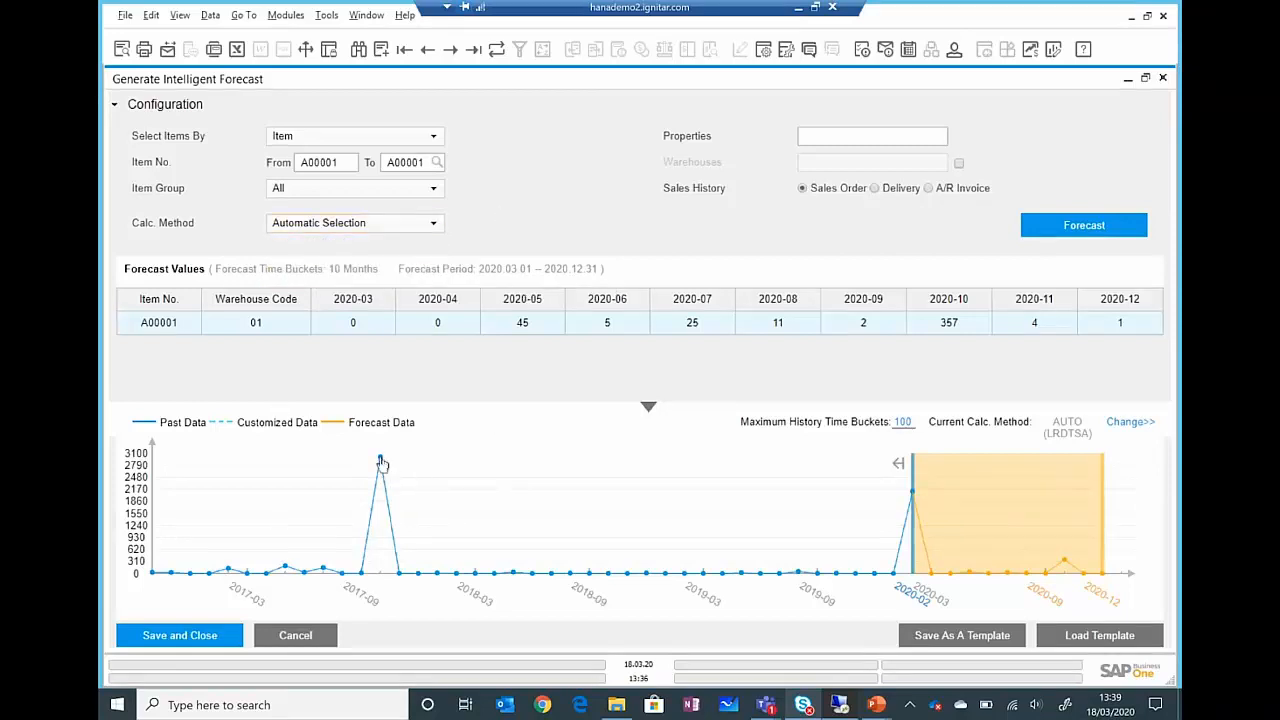
mouse_move(381, 462)
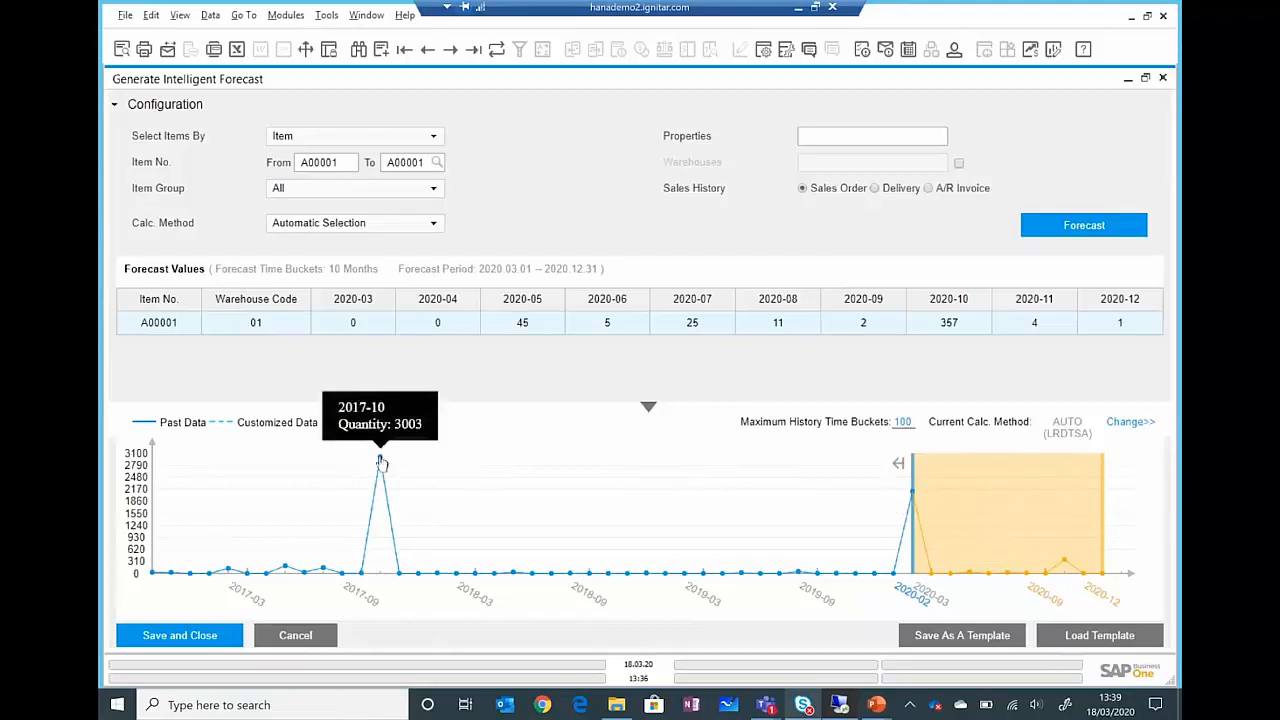
drag(381, 492, 382, 531)
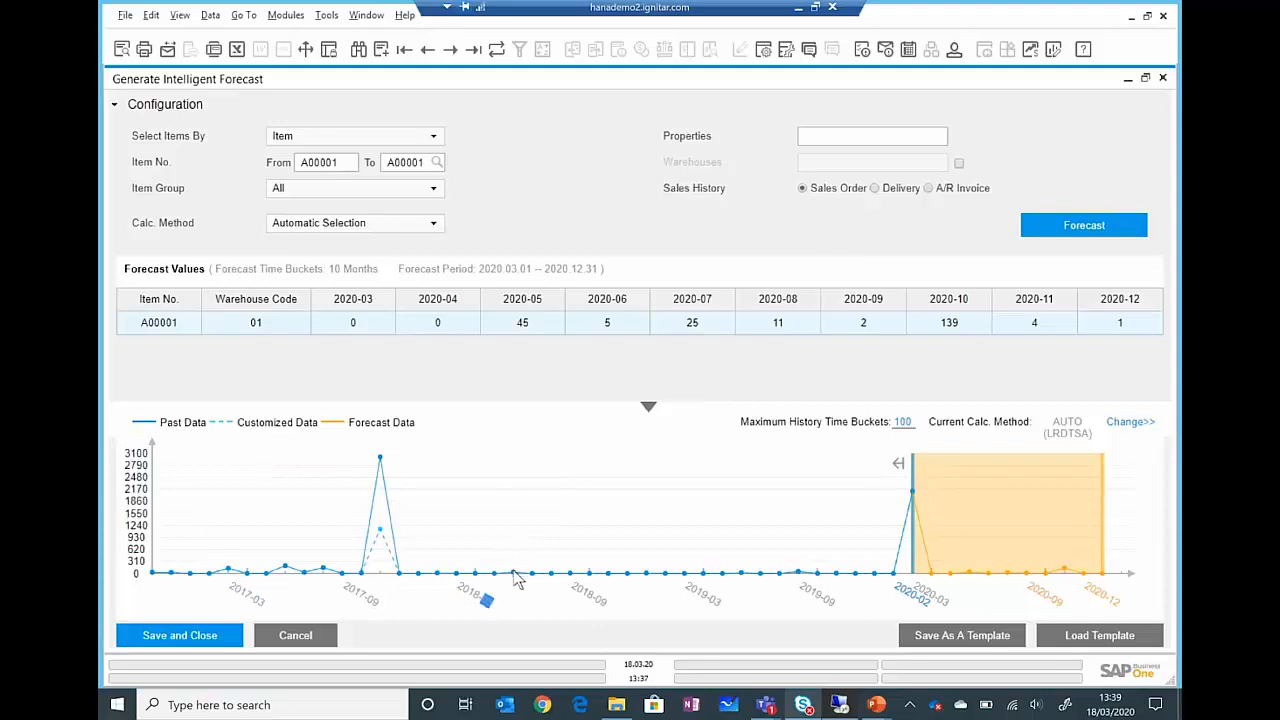
drag(513, 577, 517, 534)
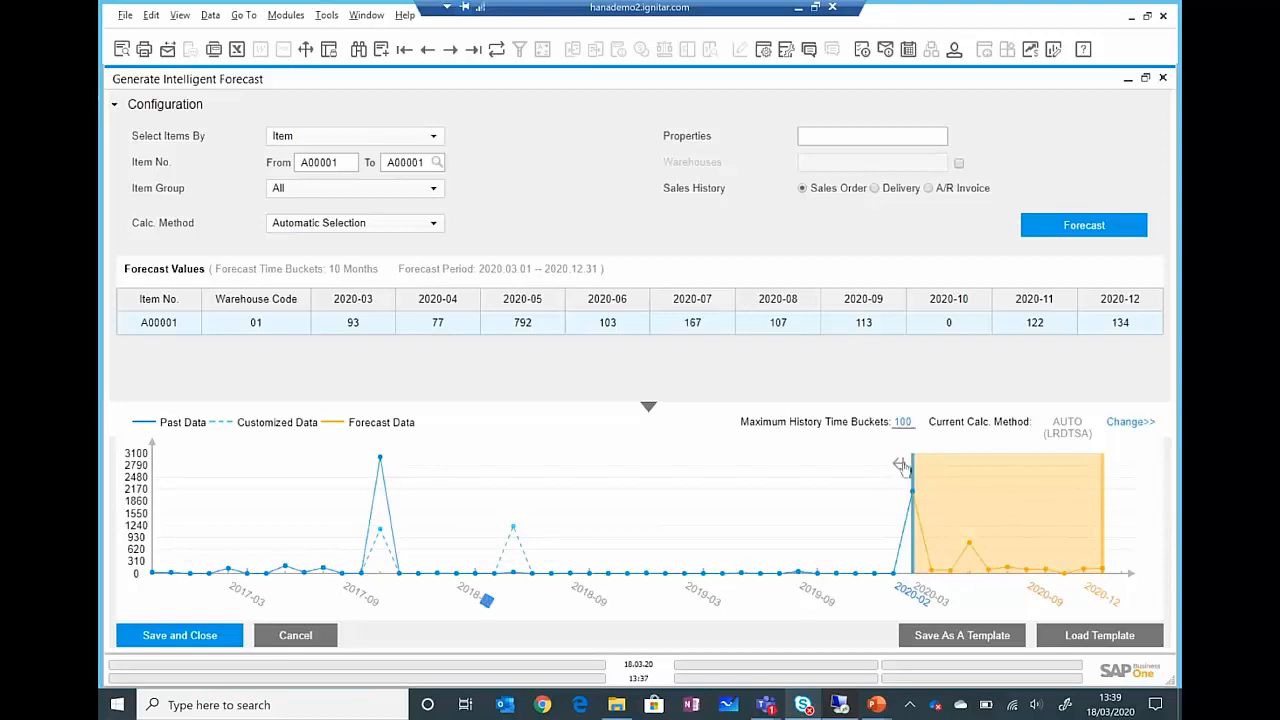
- Shift the forecast start marker back in stages to 2019-11, 2019-08 and 2019-05, and discard the intelligent forecast
drag(899, 464, 848, 472)
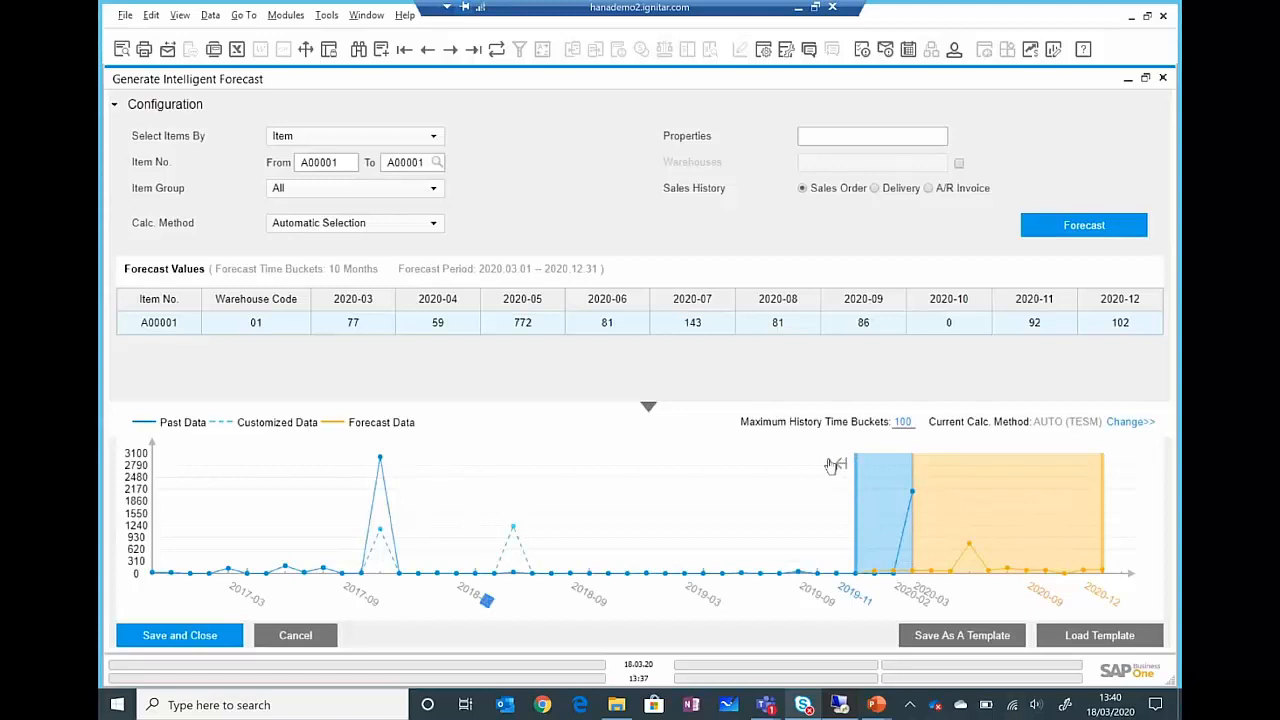
drag(831, 466, 782, 467)
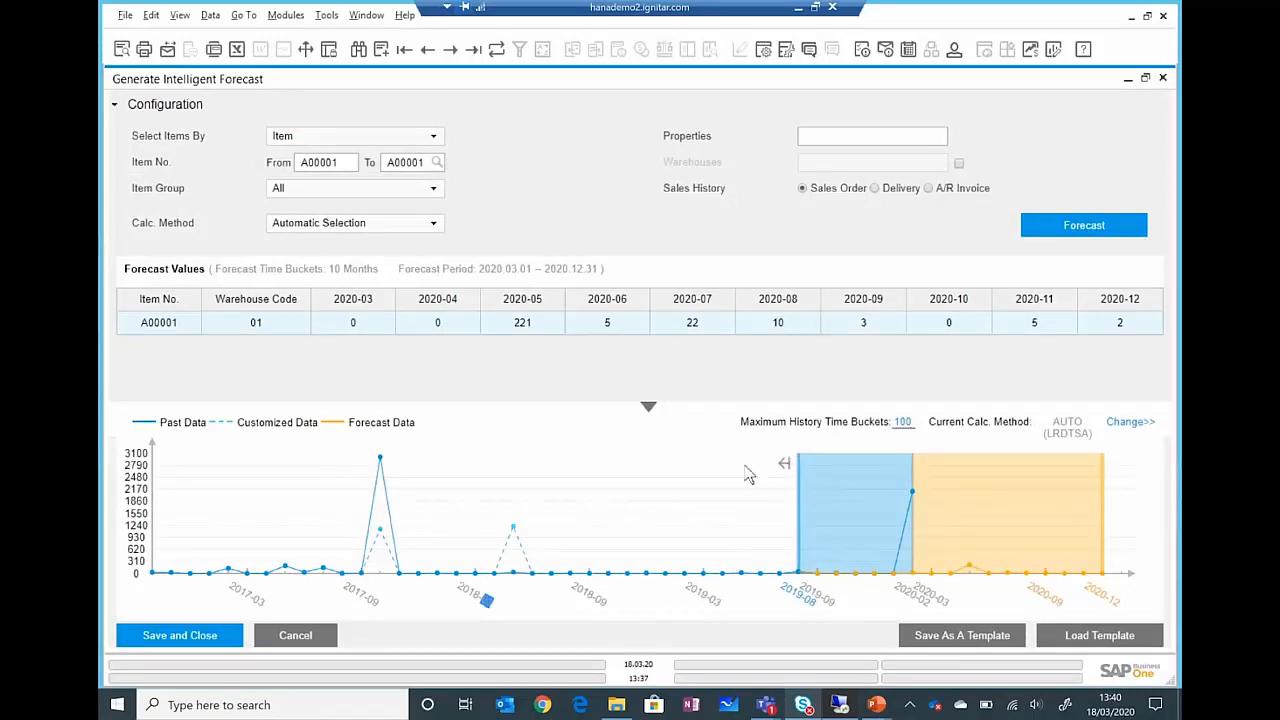
drag(784, 465, 737, 471)
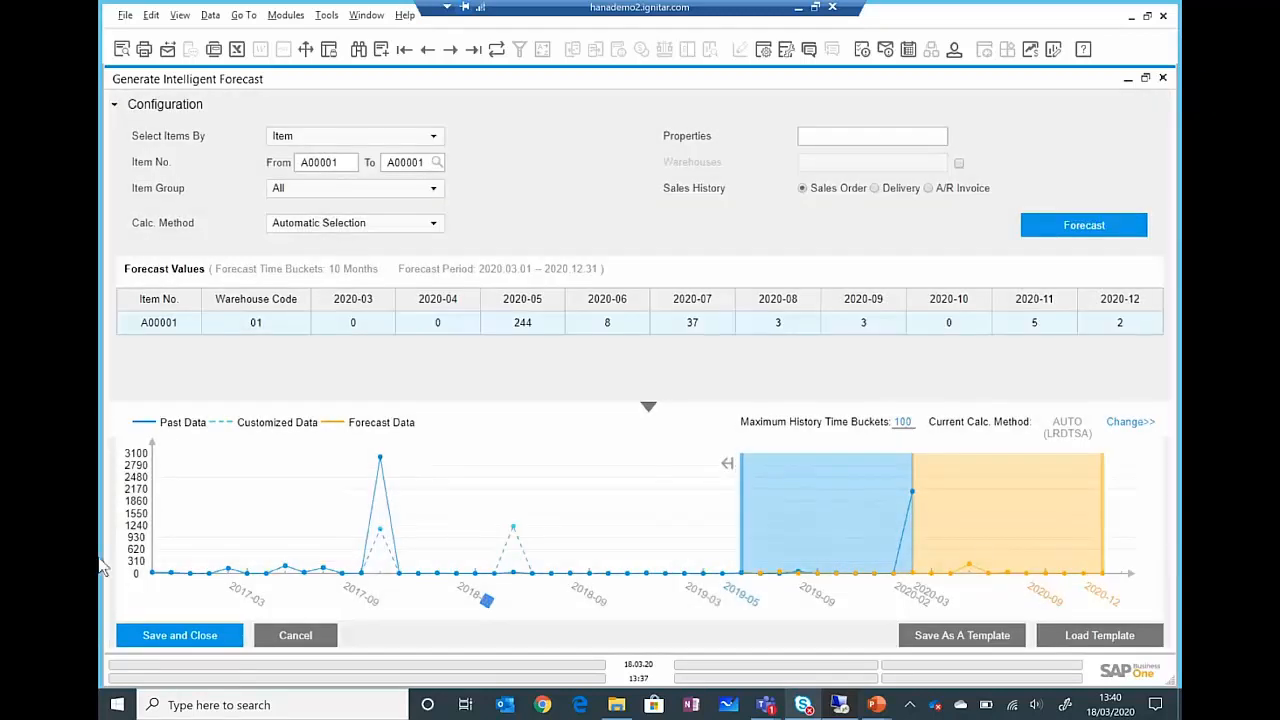
click(307, 636)
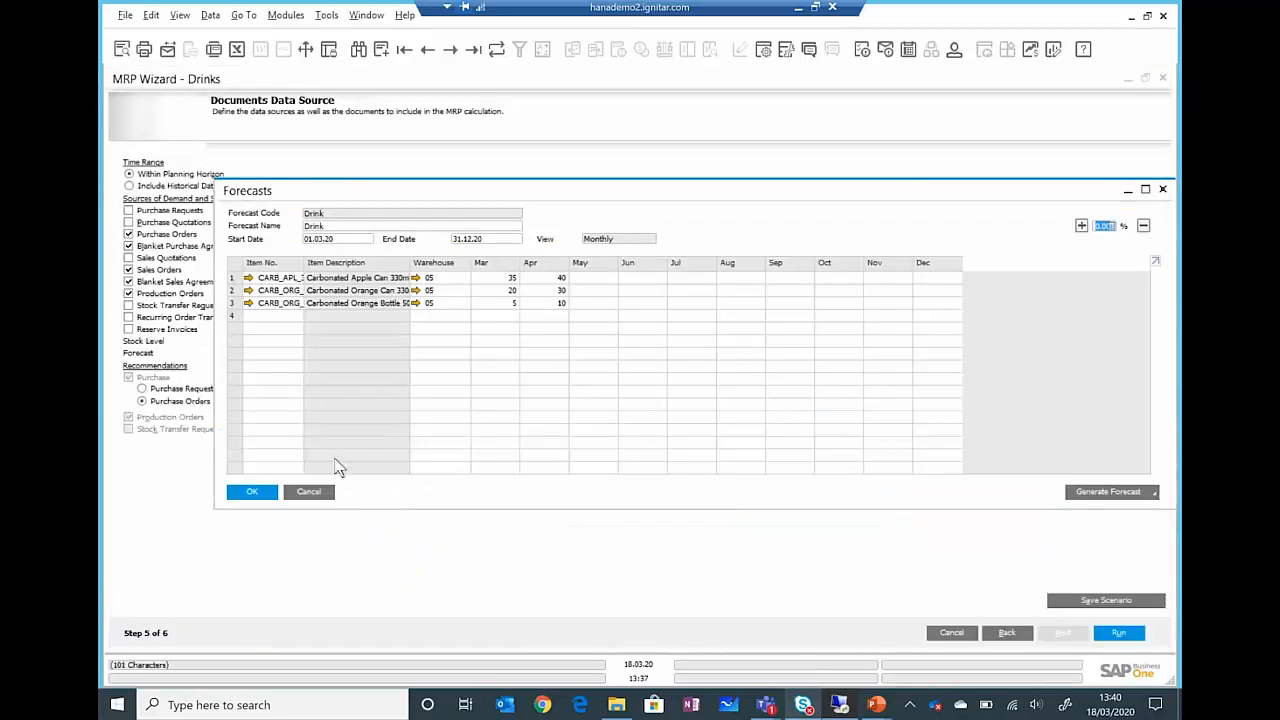
- Close the Drink forecast unchanged and run the Drinks scenario, expanding all items in the MRP results
click(322, 488)
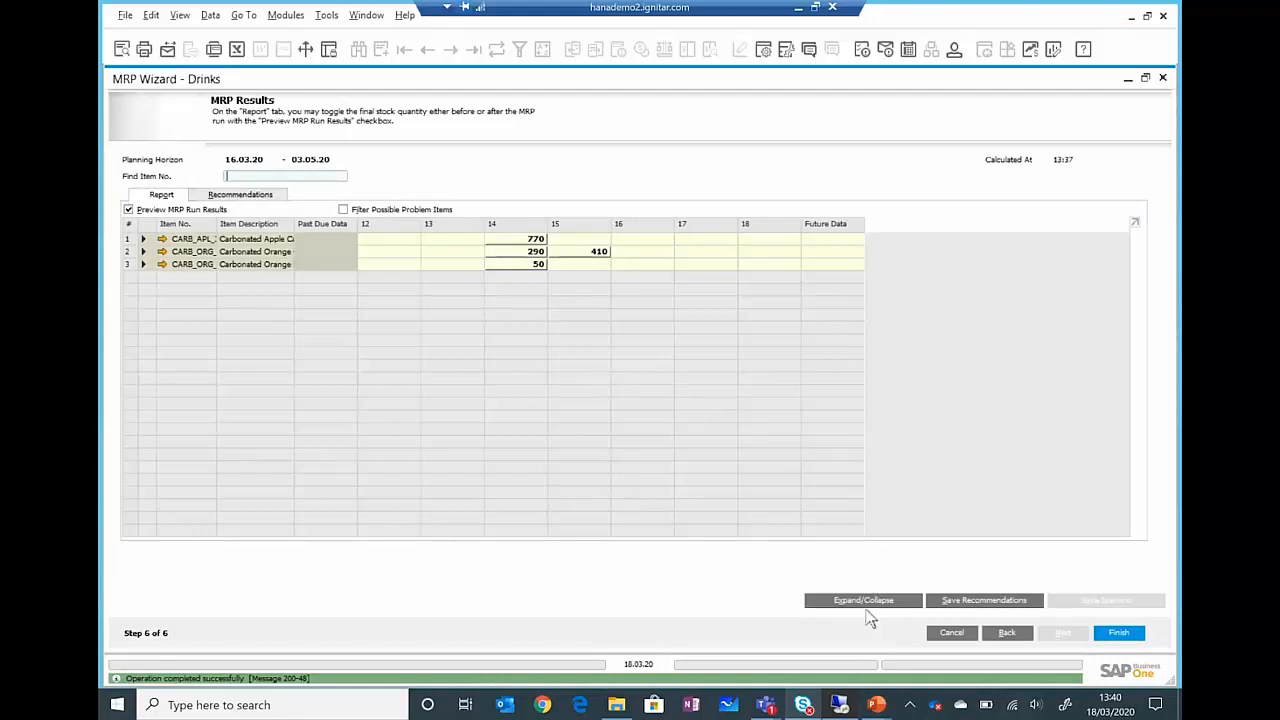
click(864, 604)
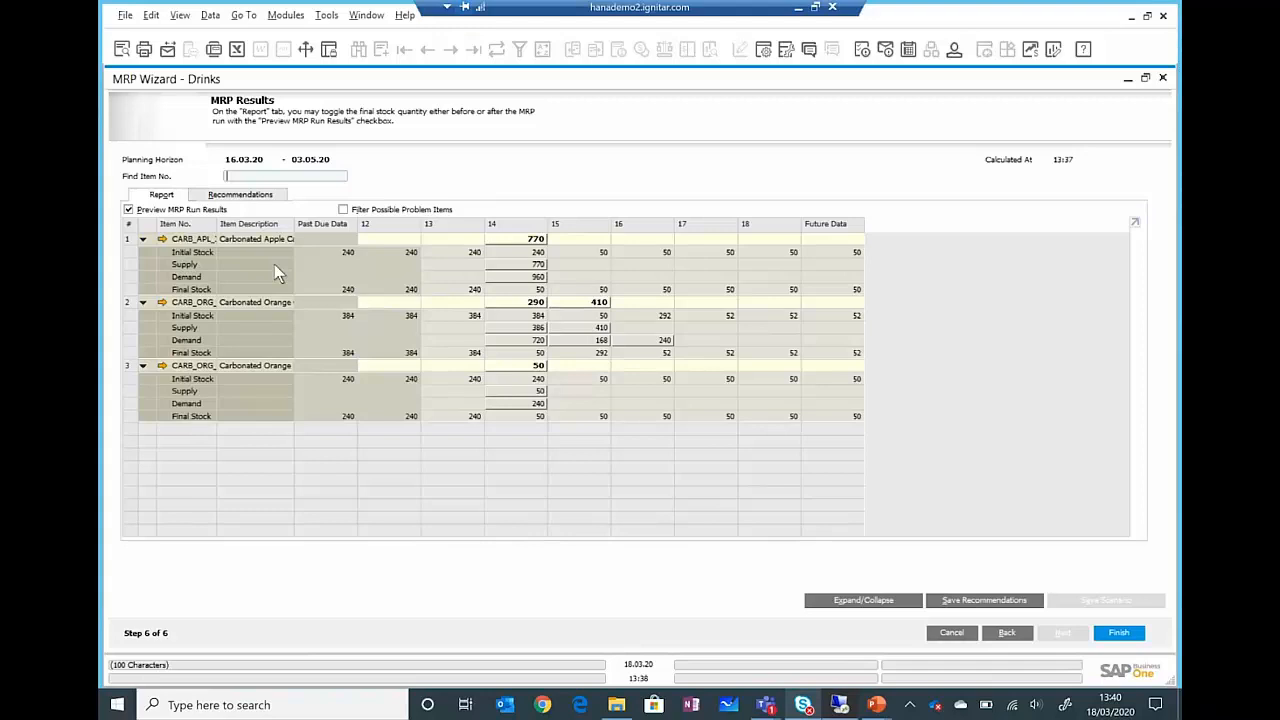
- Examine the supply and demand pegging information of Carbonated Apple Can 330ml for week 14
double_click(508, 266)
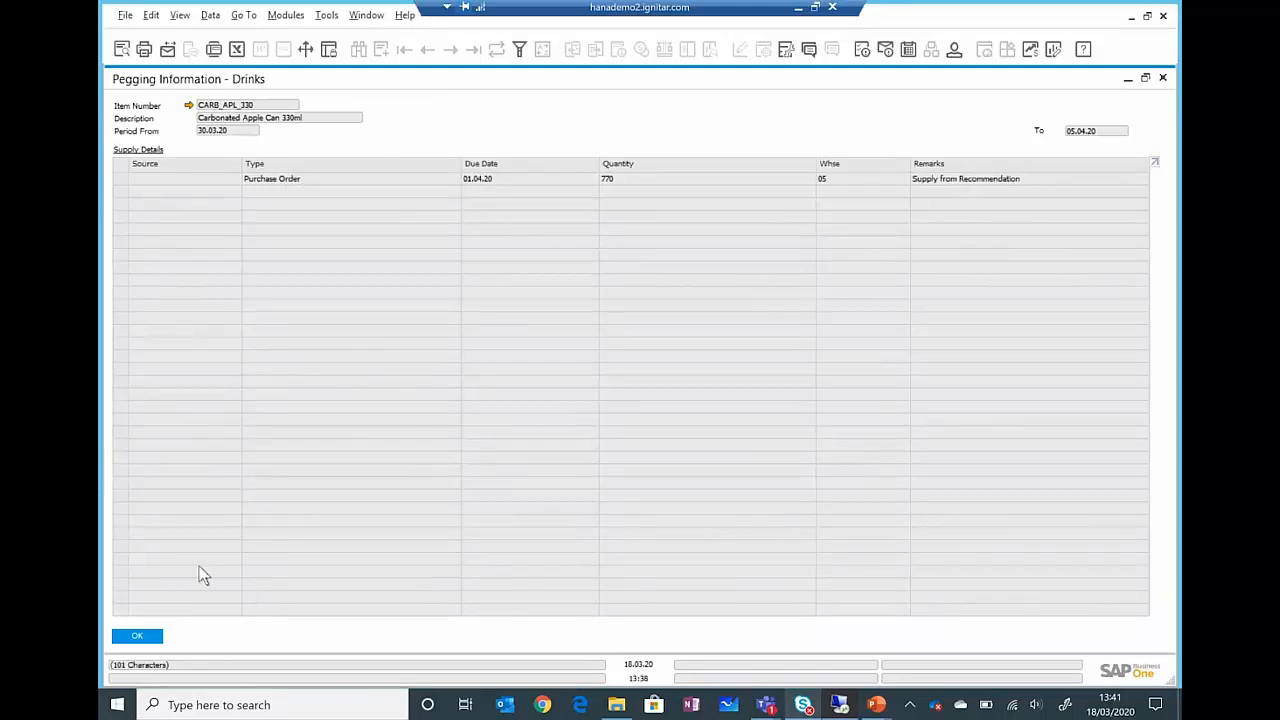
click(137, 636)
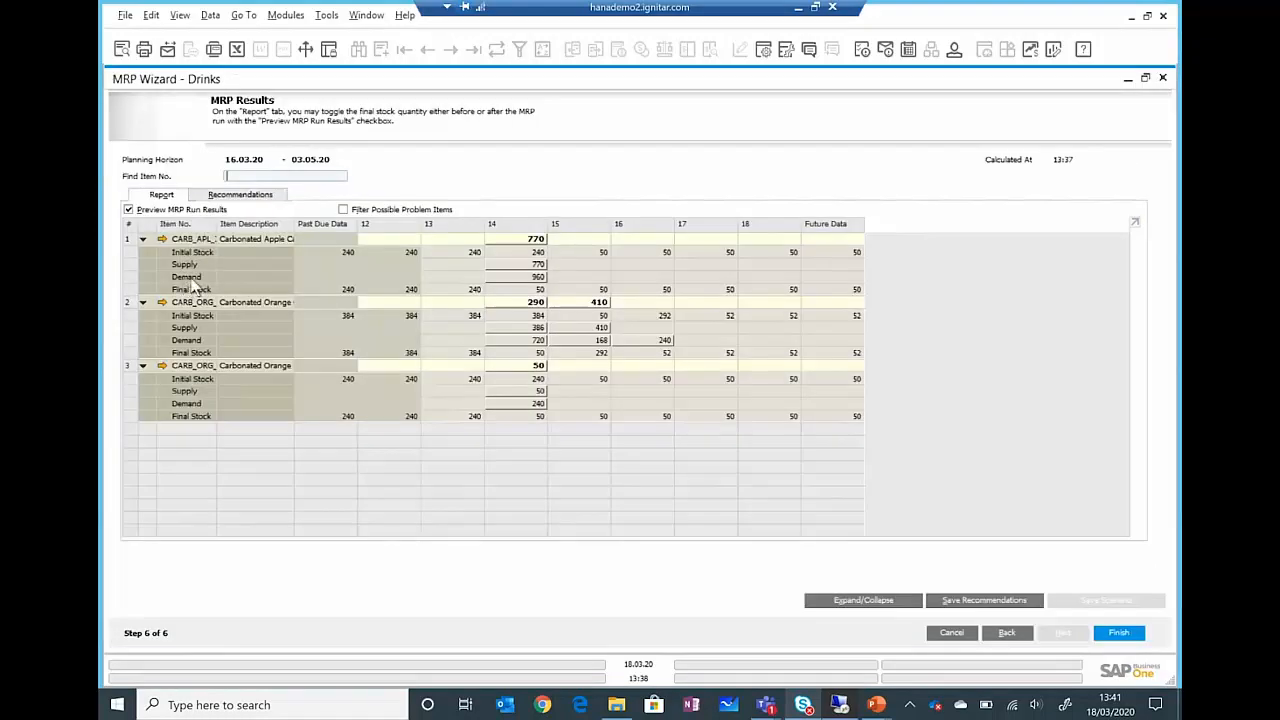
double_click(520, 282)
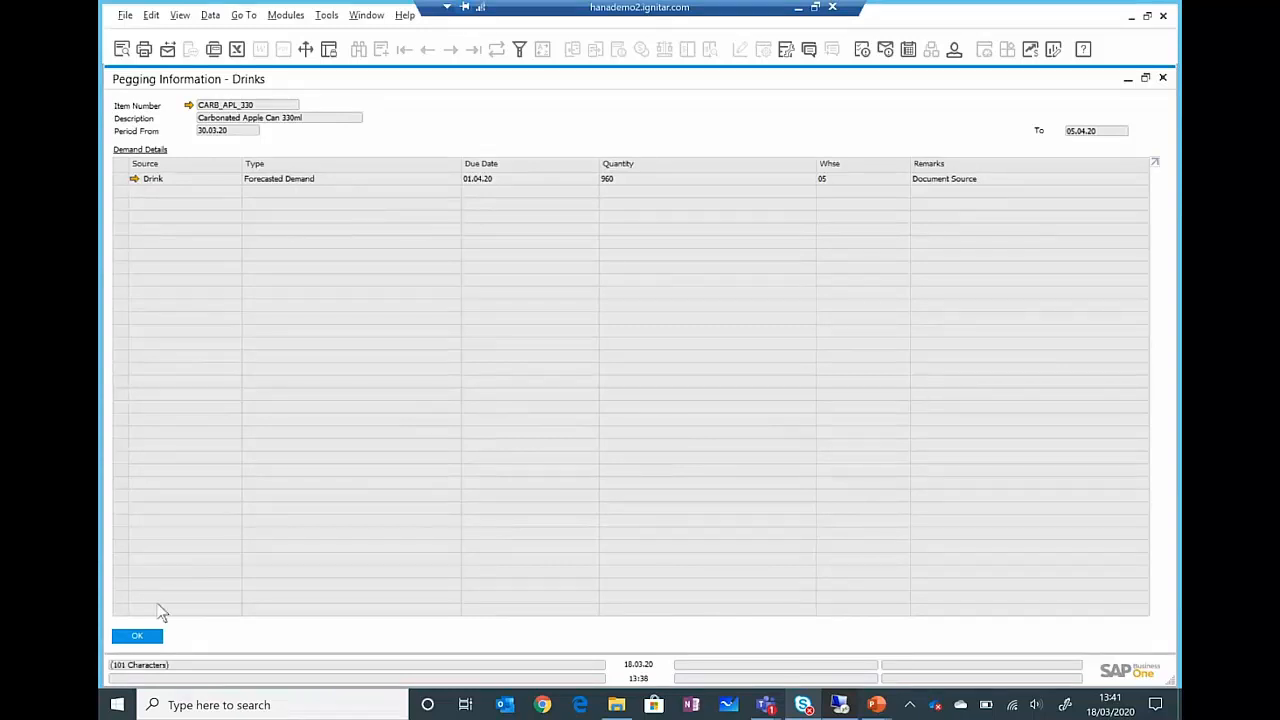
- Close the pegging information and save the Drinks MRP recommendations, accepting deletion of the scenario's previous ones
click(158, 638)
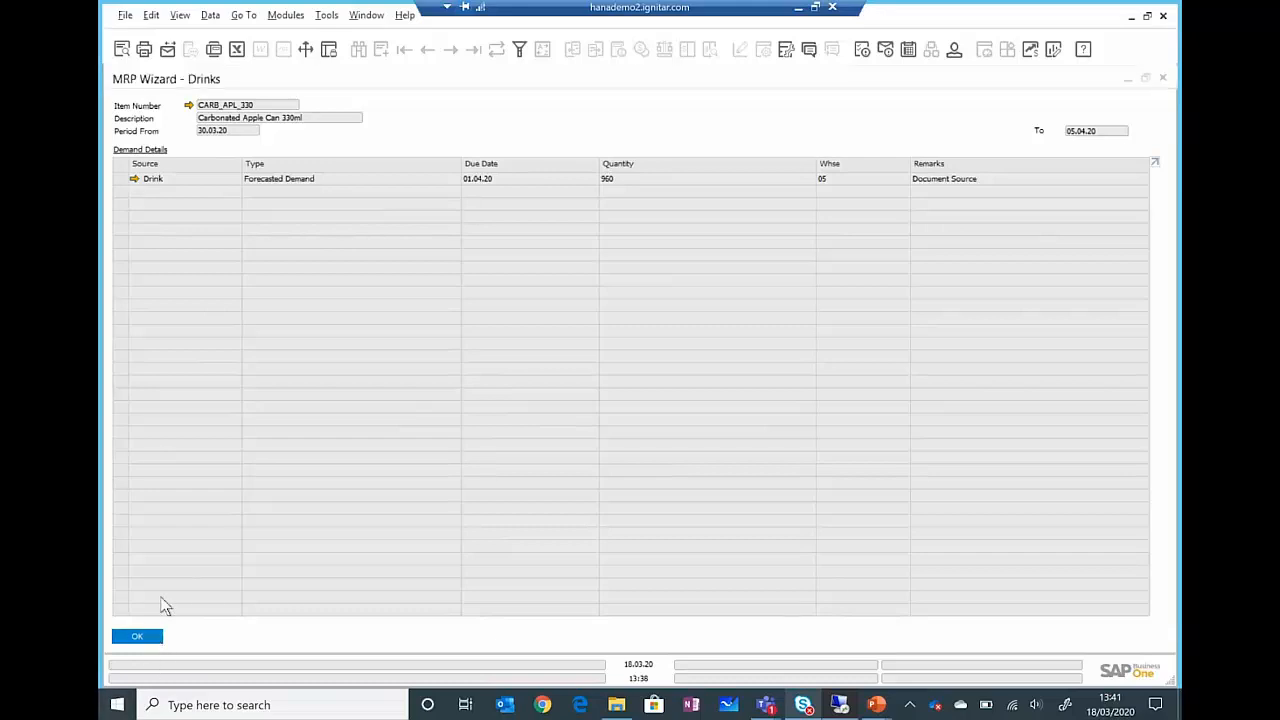
click(153, 636)
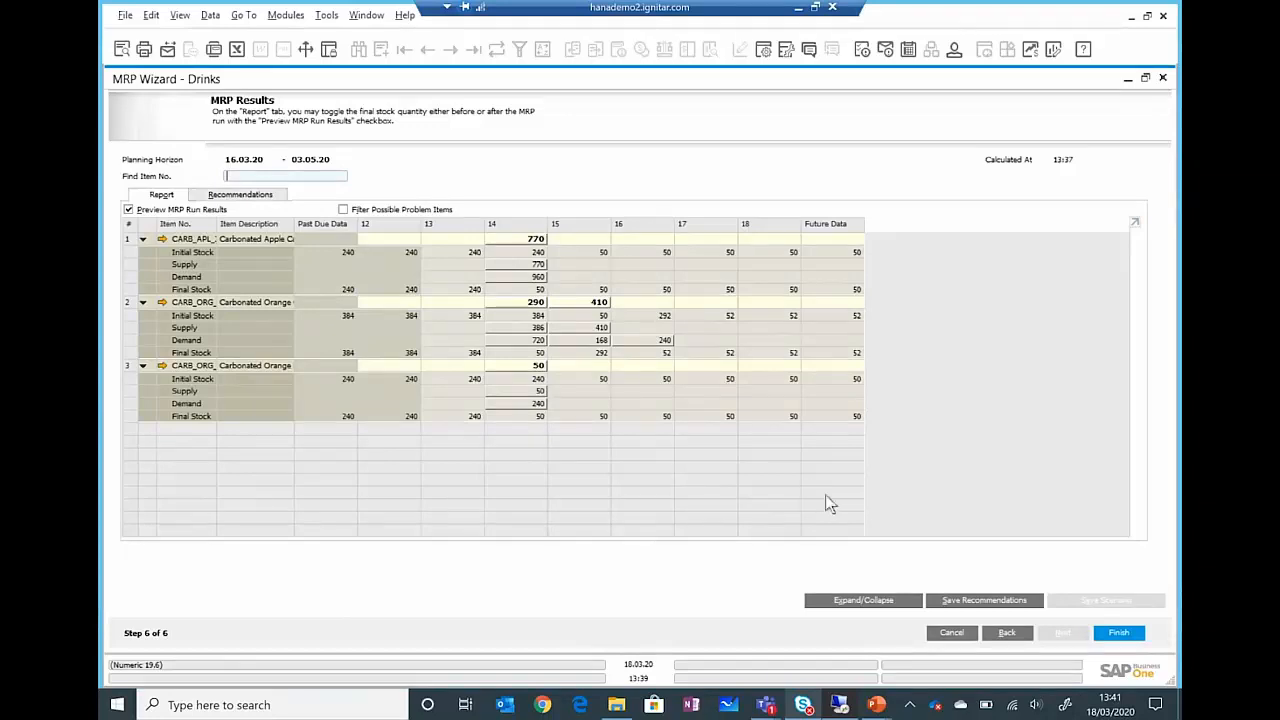
click(968, 601)
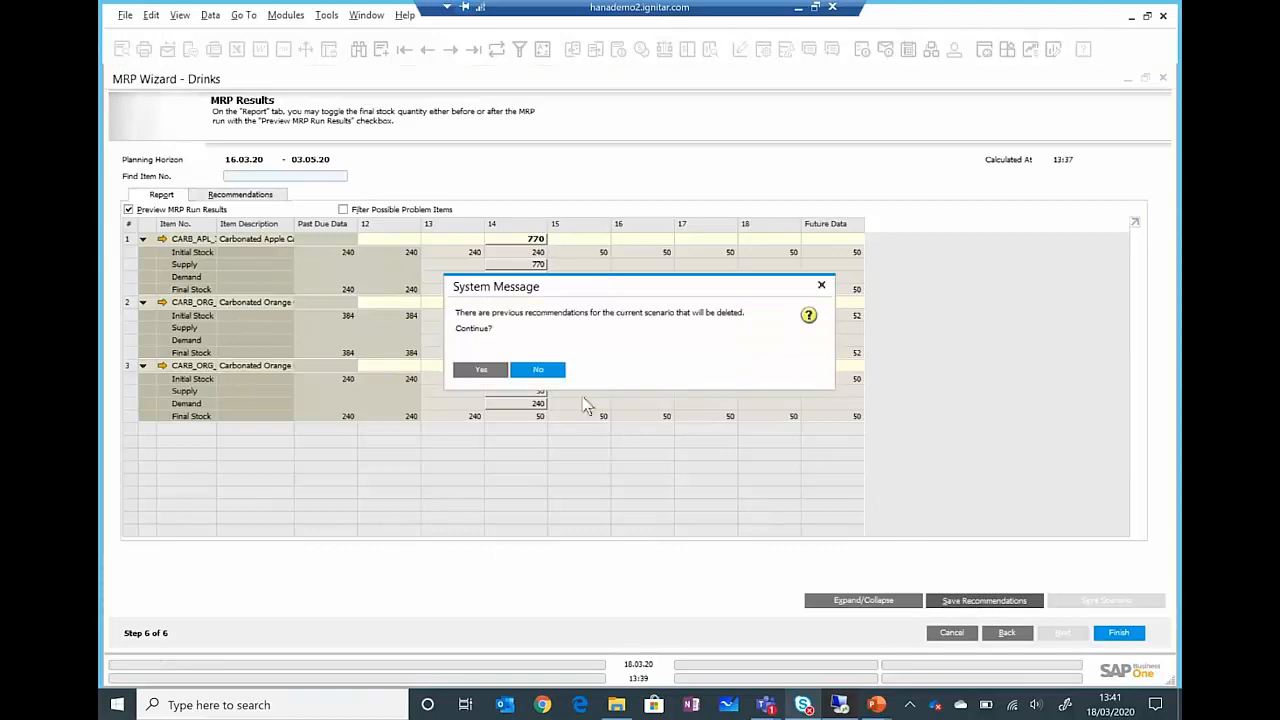
click(481, 370)
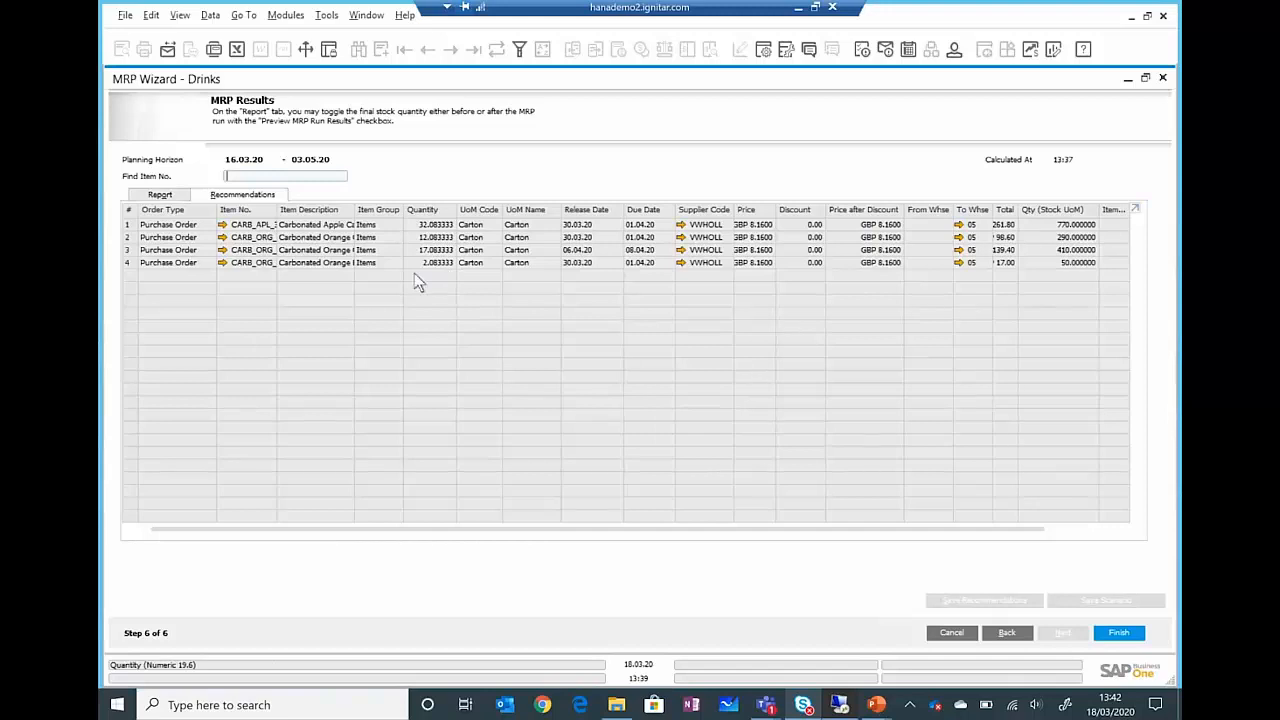
- Open the order recommendations and set the Carbonated Apple Can 330ml quantity to 32 cartons, updating the row's price
right_click(477, 190)
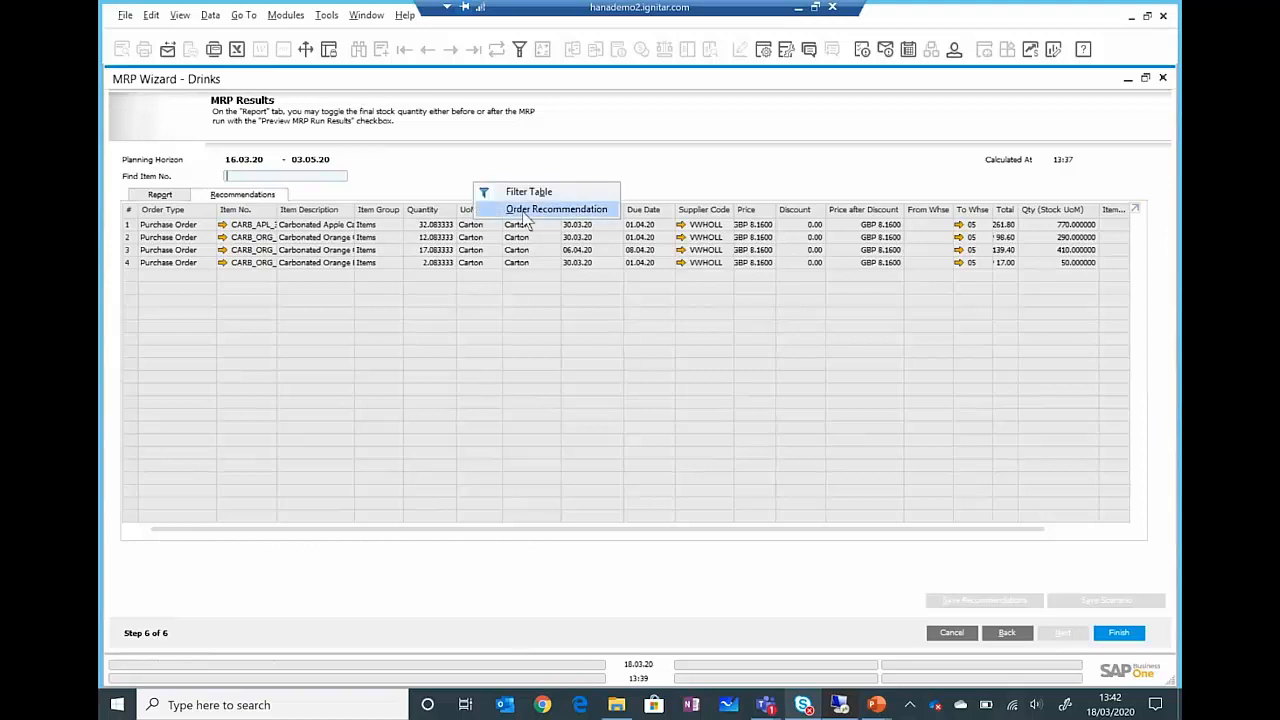
click(520, 207)
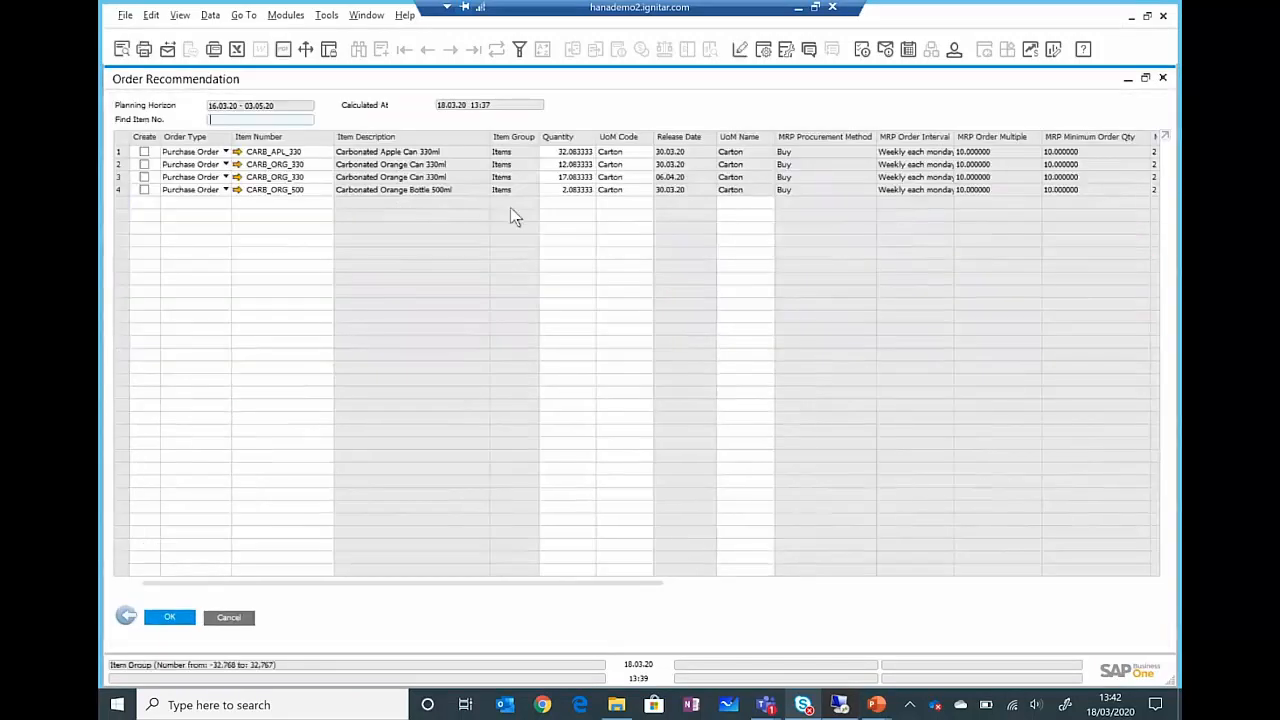
click(577, 152)
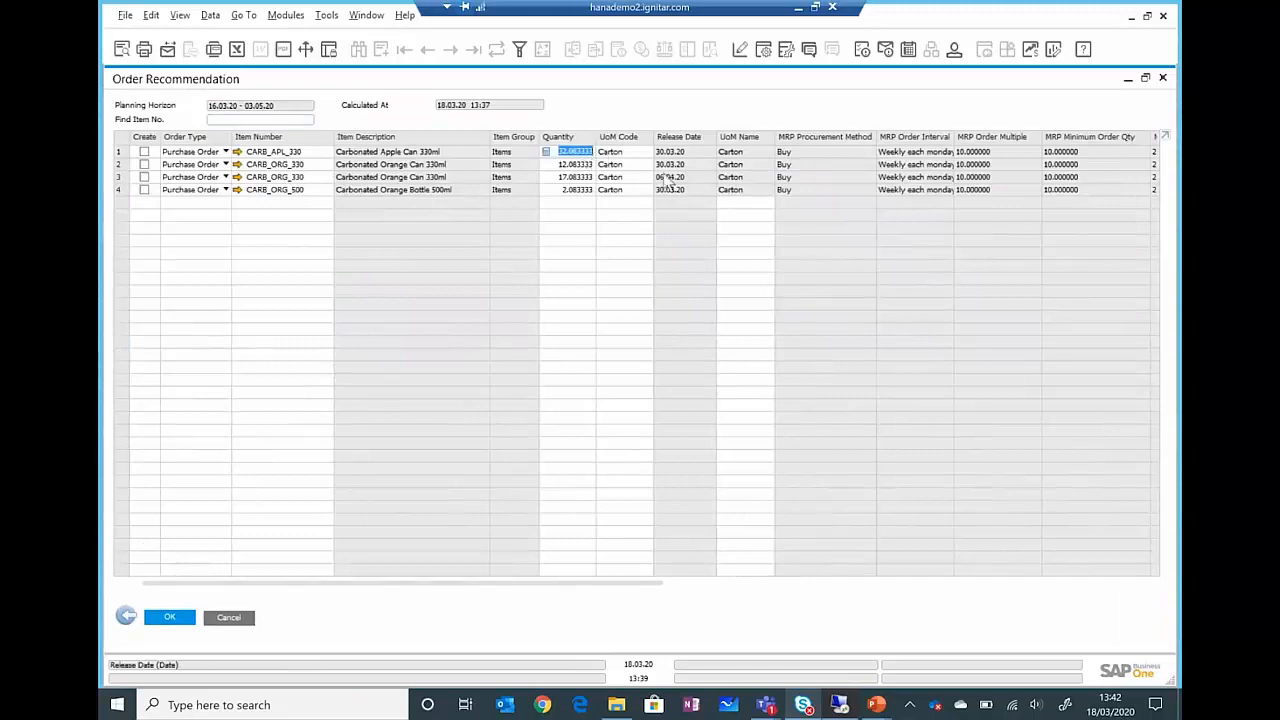
text(32)
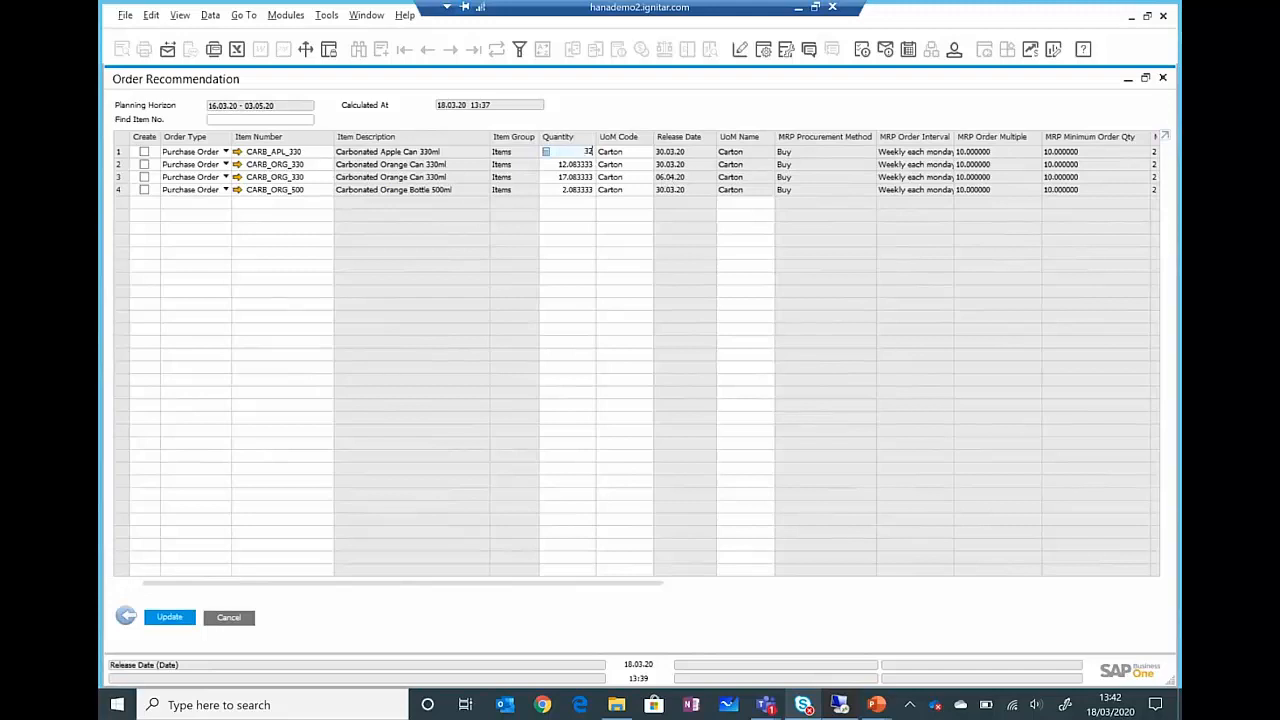
click(584, 177)
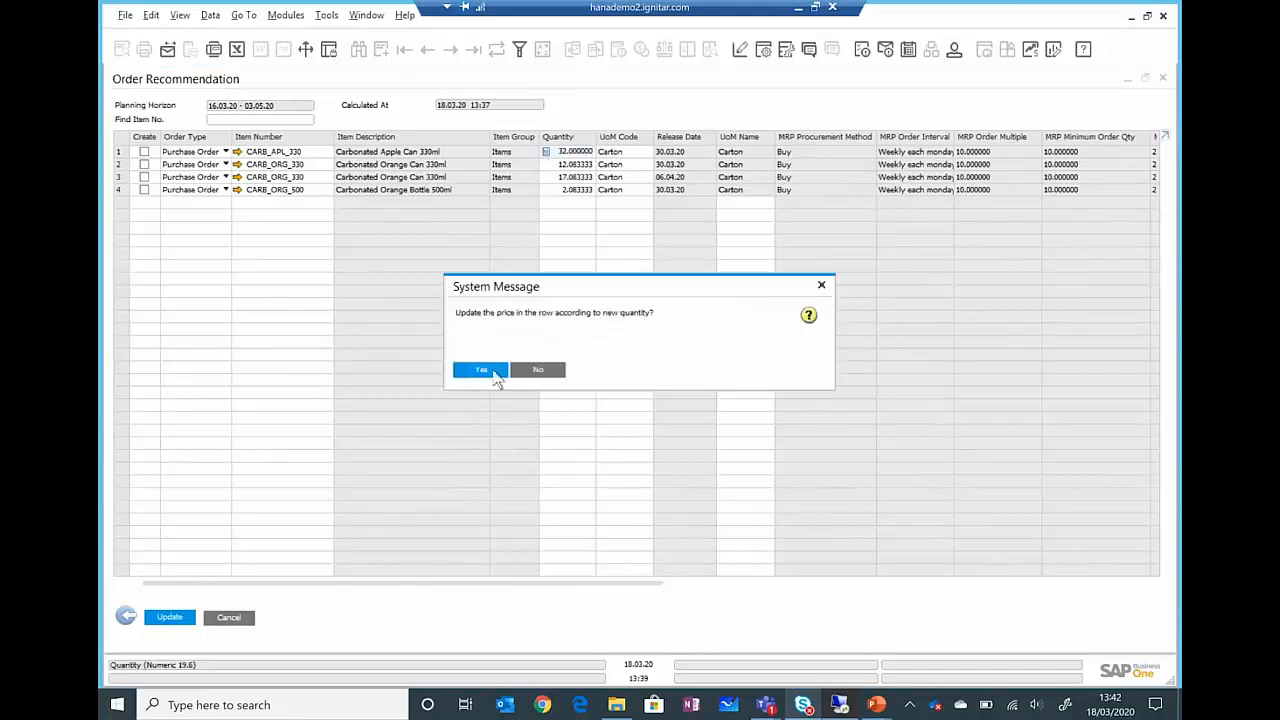
click(480, 371)
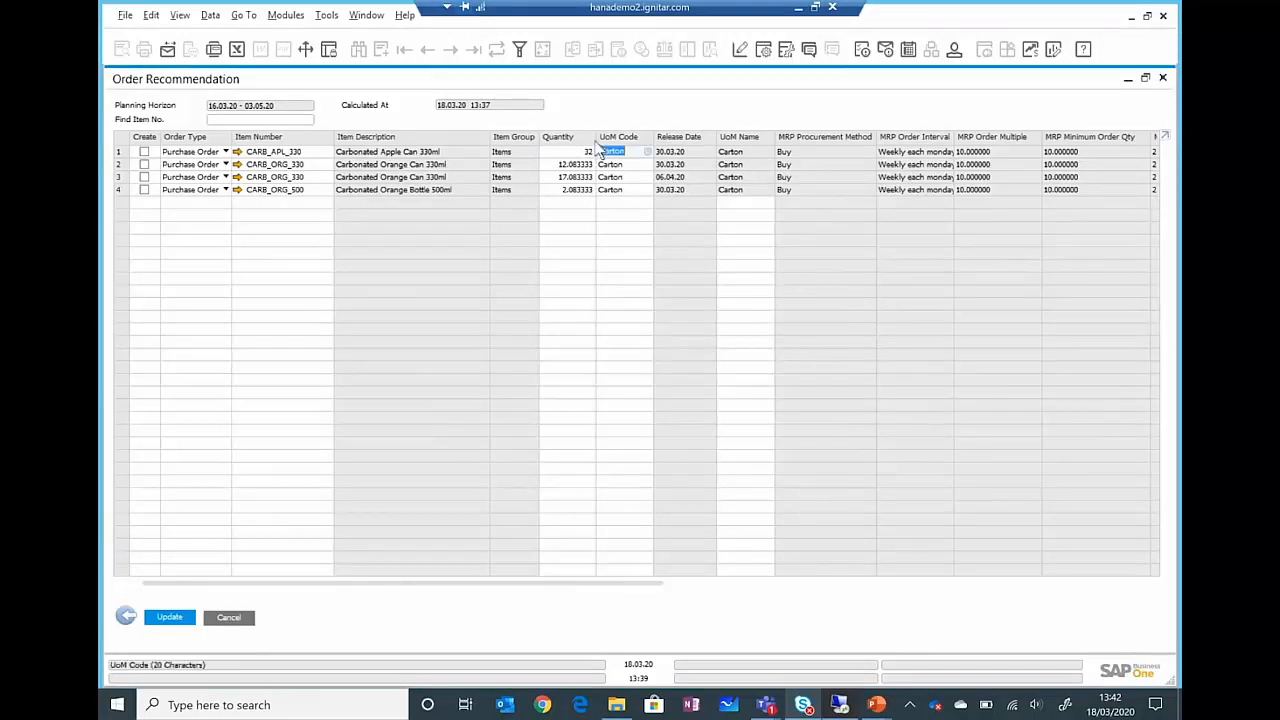
- Set the two Carbonated Orange Can 330ml quantities to 12 cartons for release 30.03.20 and 17 for 06.04.20, updating their prices
click(575, 165)
text(12)
key(Tab)
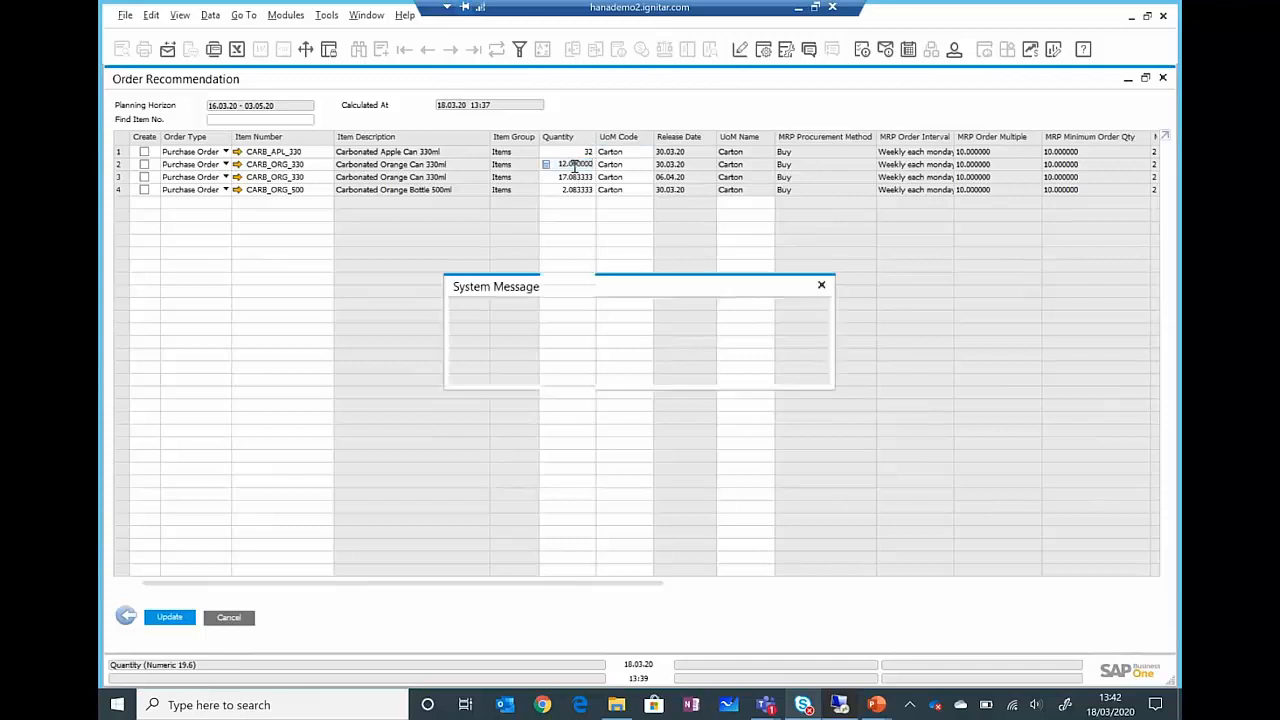
key(Return)
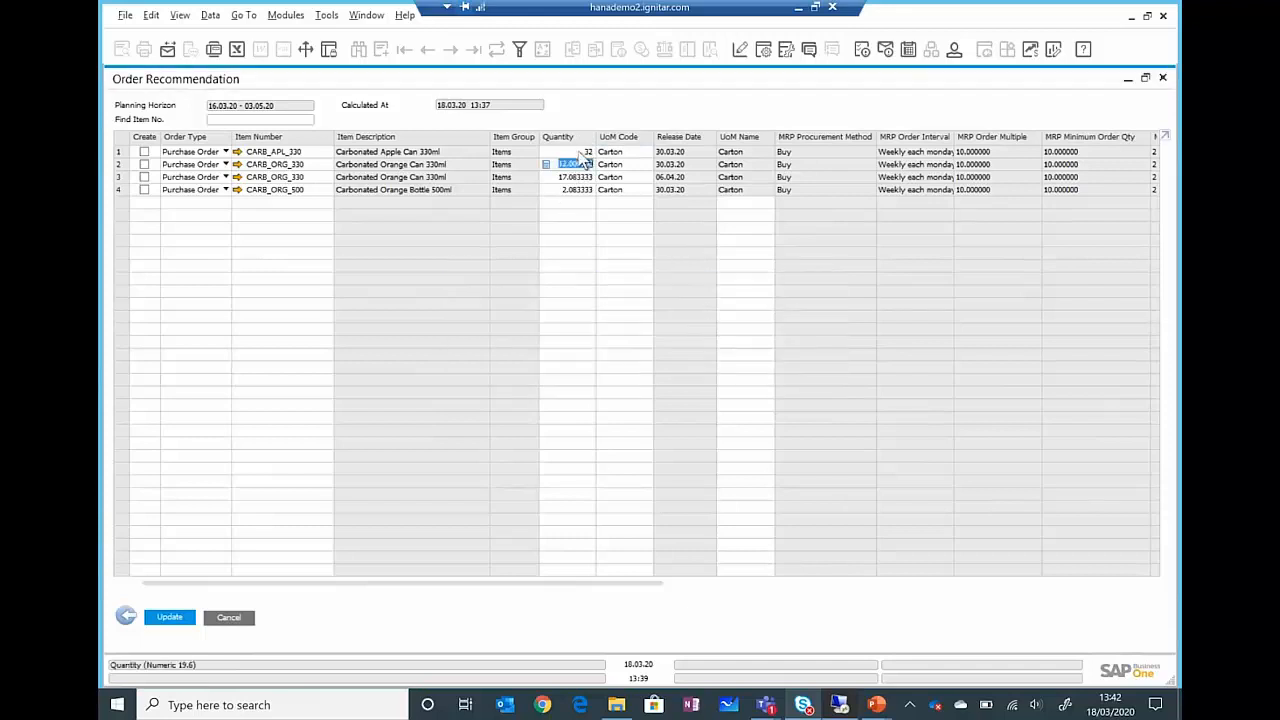
click(575, 177)
text(17)
key(Tab)
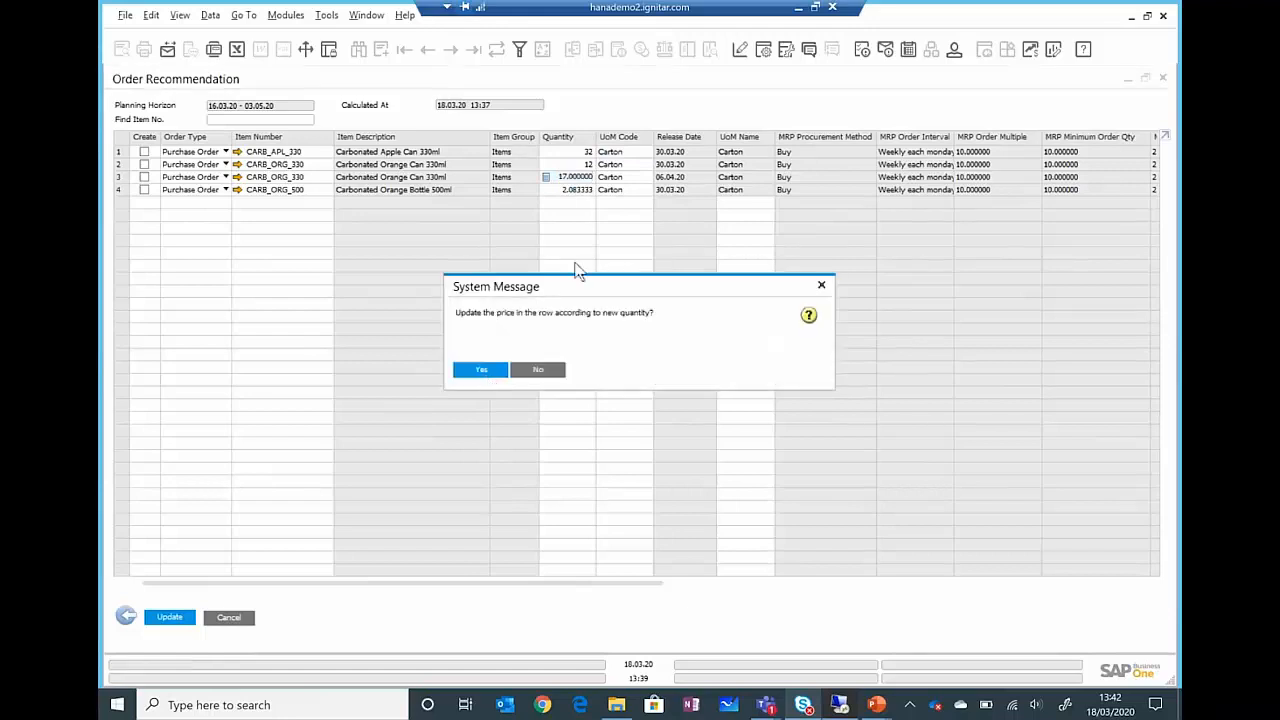
key(Return)
- Set the Carbonated Orange Bottle 500ml quantity to 5 cartons and update the row's price accordingly
click(570, 190)
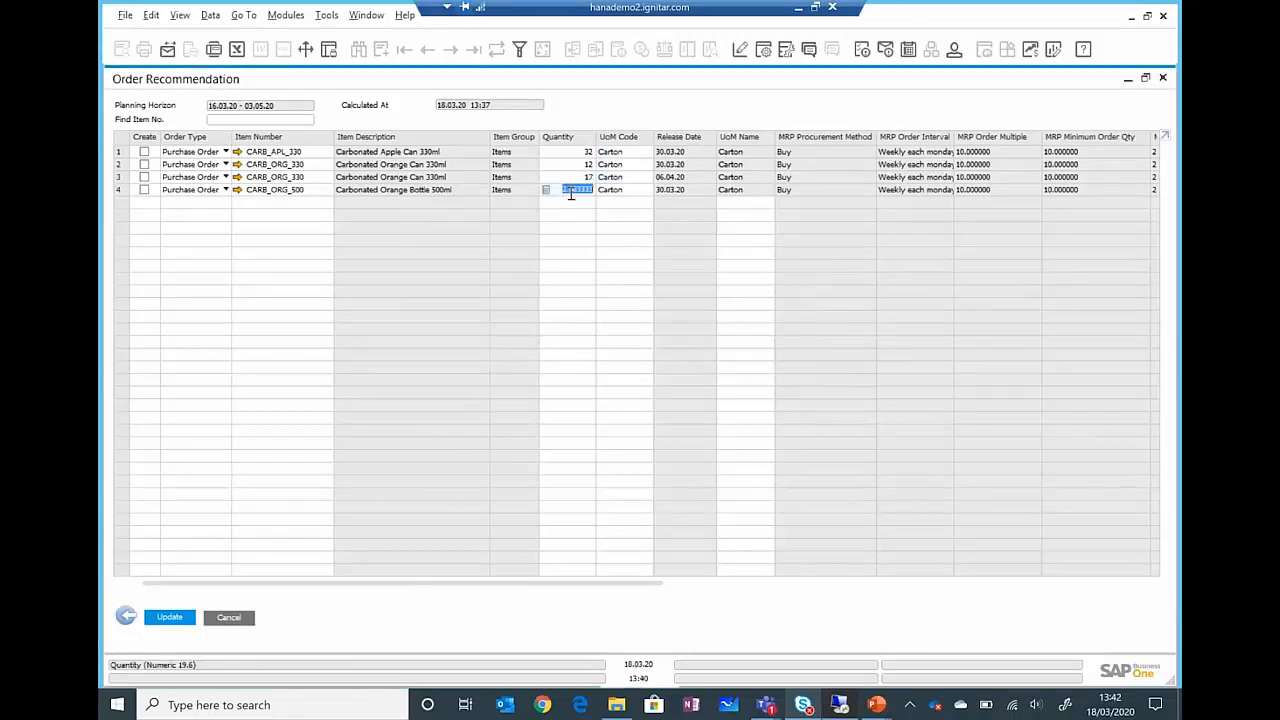
text(5)
key(Tab)
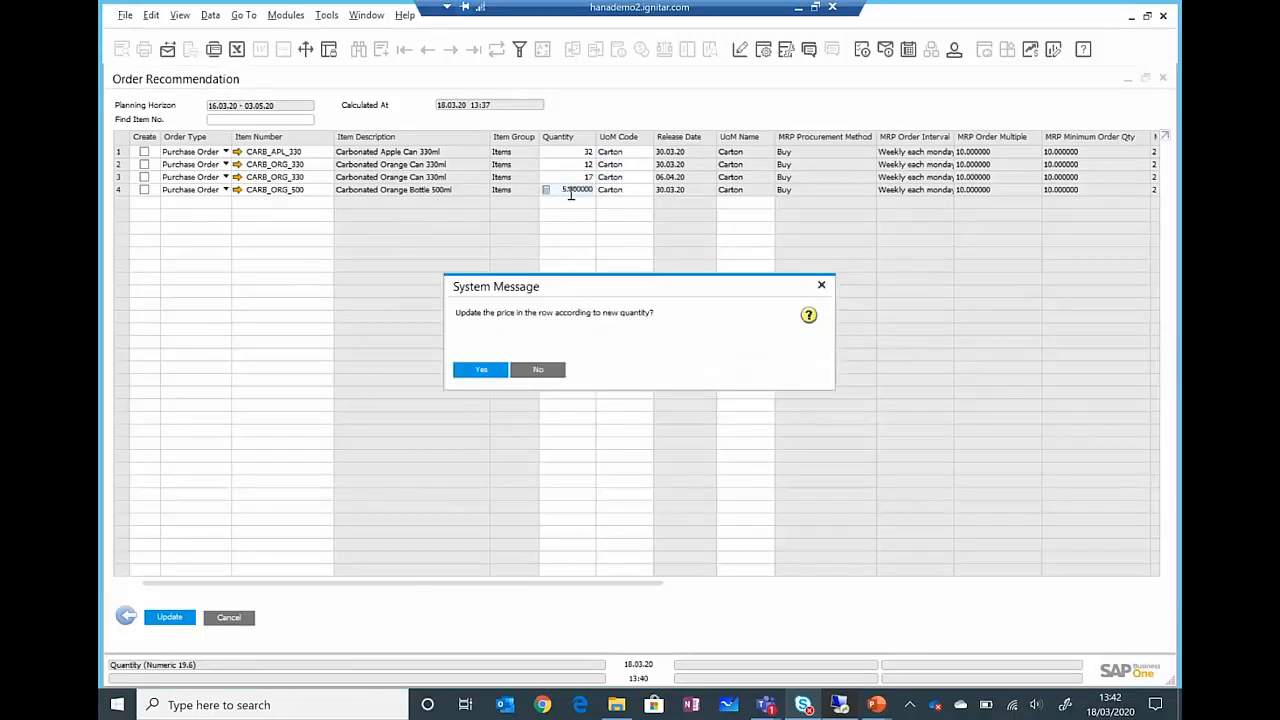
click(481, 371)
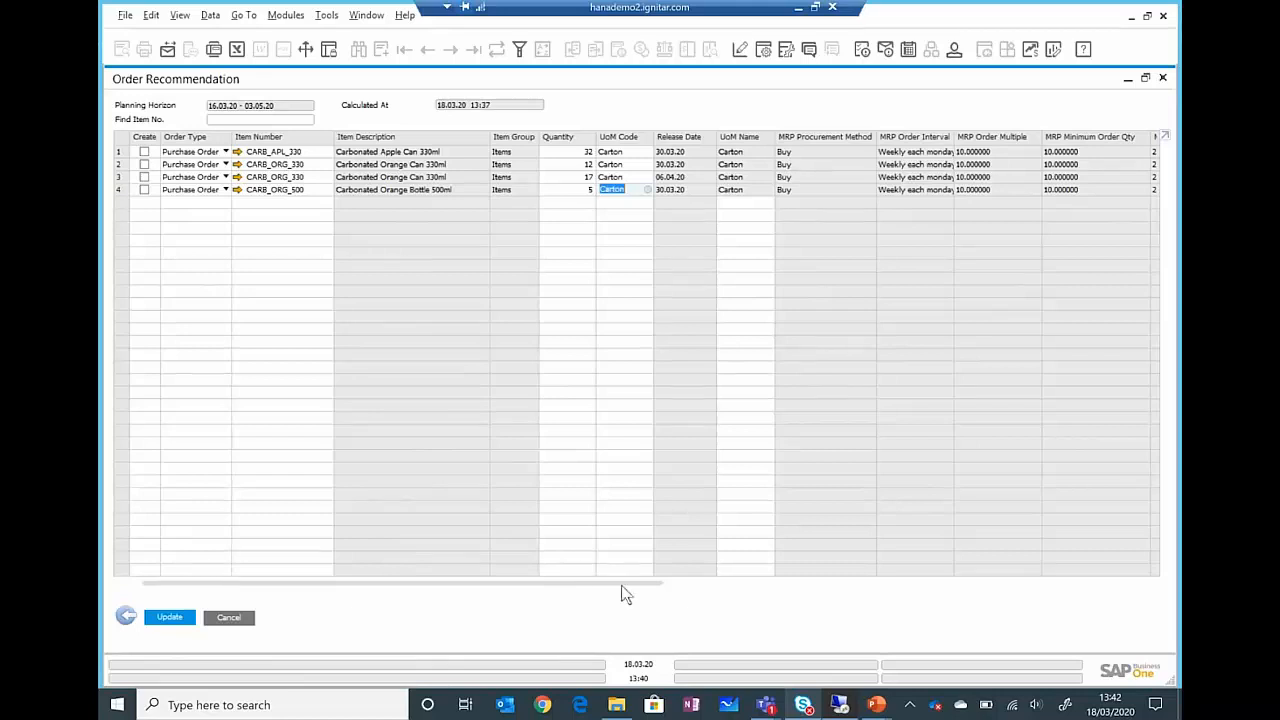
- Review the supplier and stock-unit columns, mark all four recommendations for creation, generate the purchase order, and close the order recommendations
scroll(623, 591, right, 10)
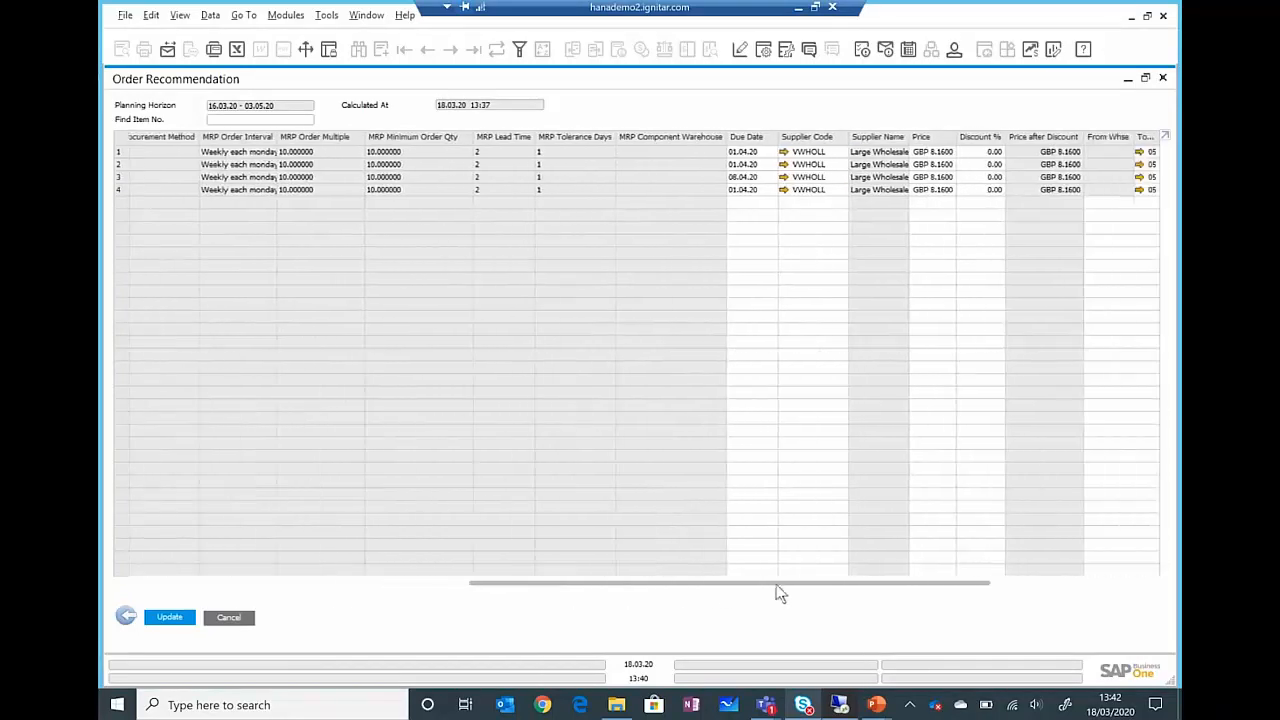
scroll(835, 601, right, 2)
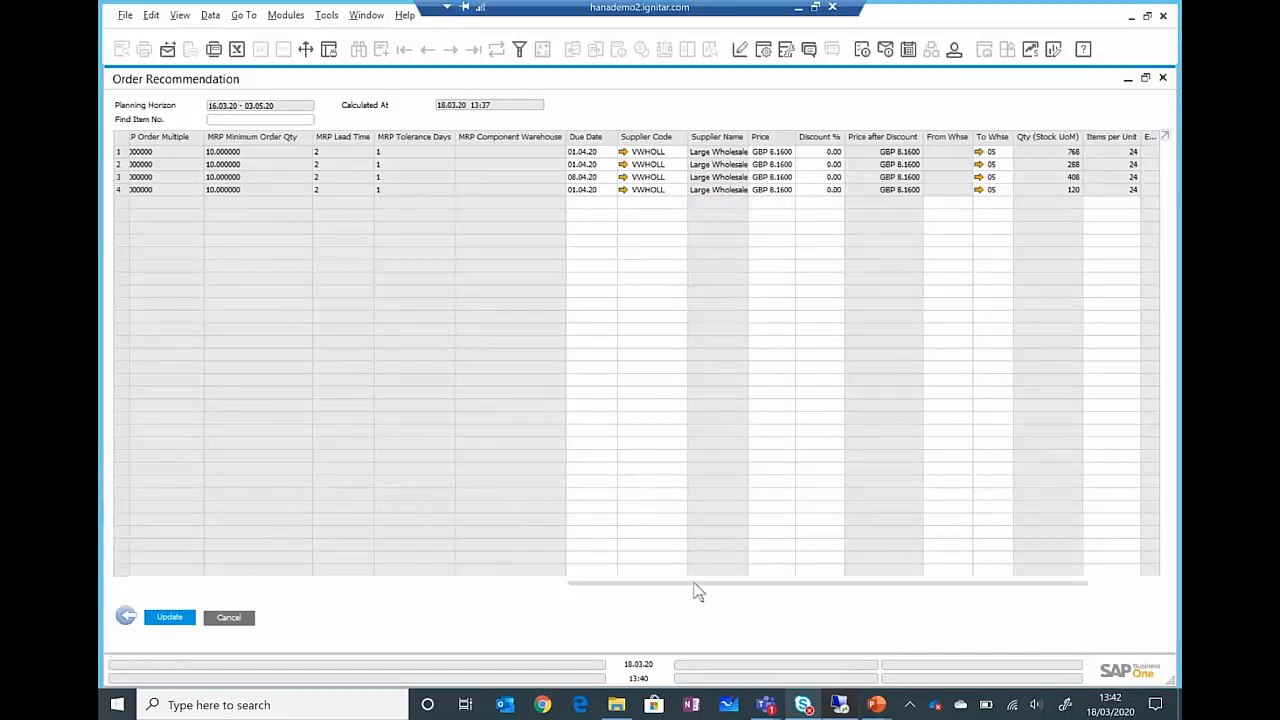
drag(696, 583, 223, 592)
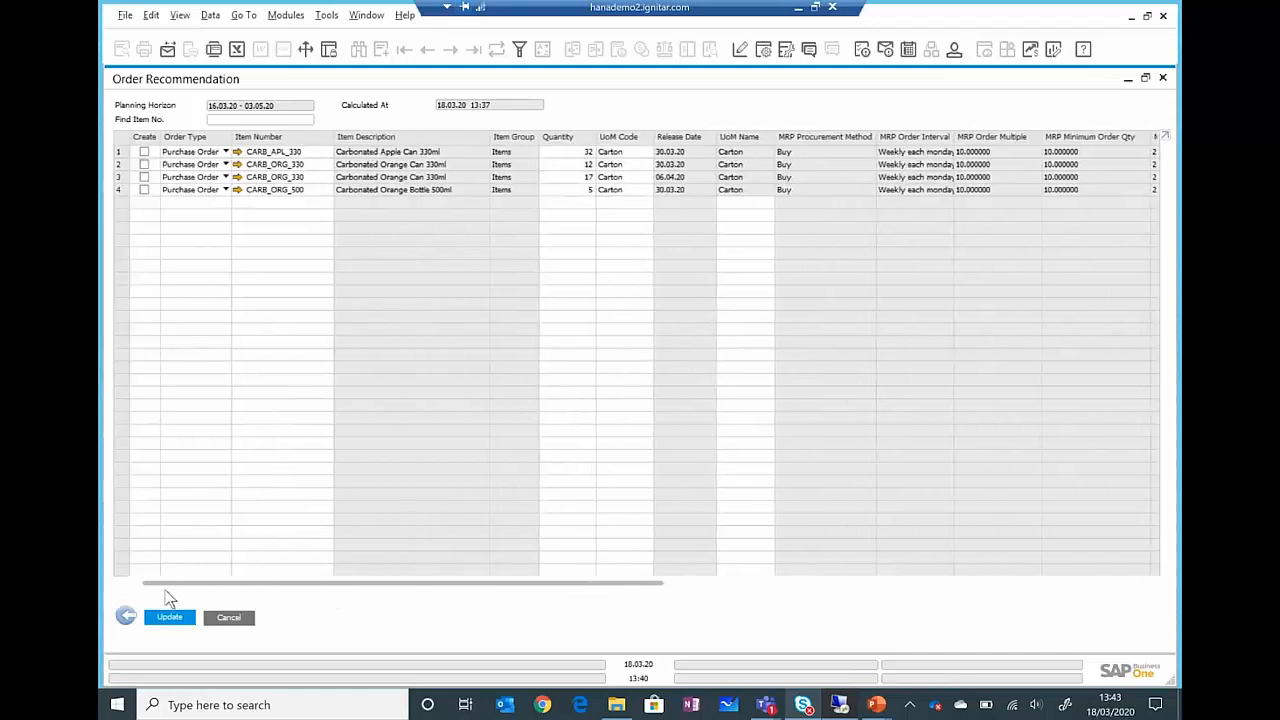
click(144, 151)
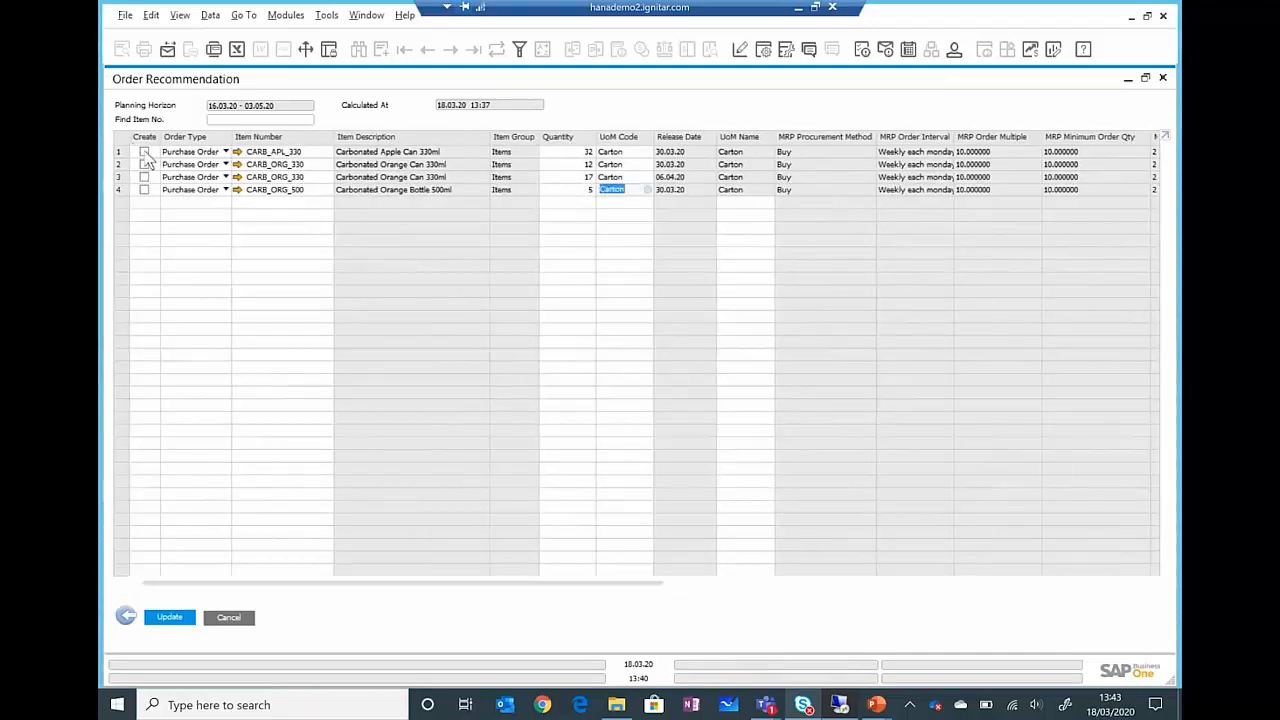
click(144, 164)
click(144, 177)
click(144, 189)
click(170, 617)
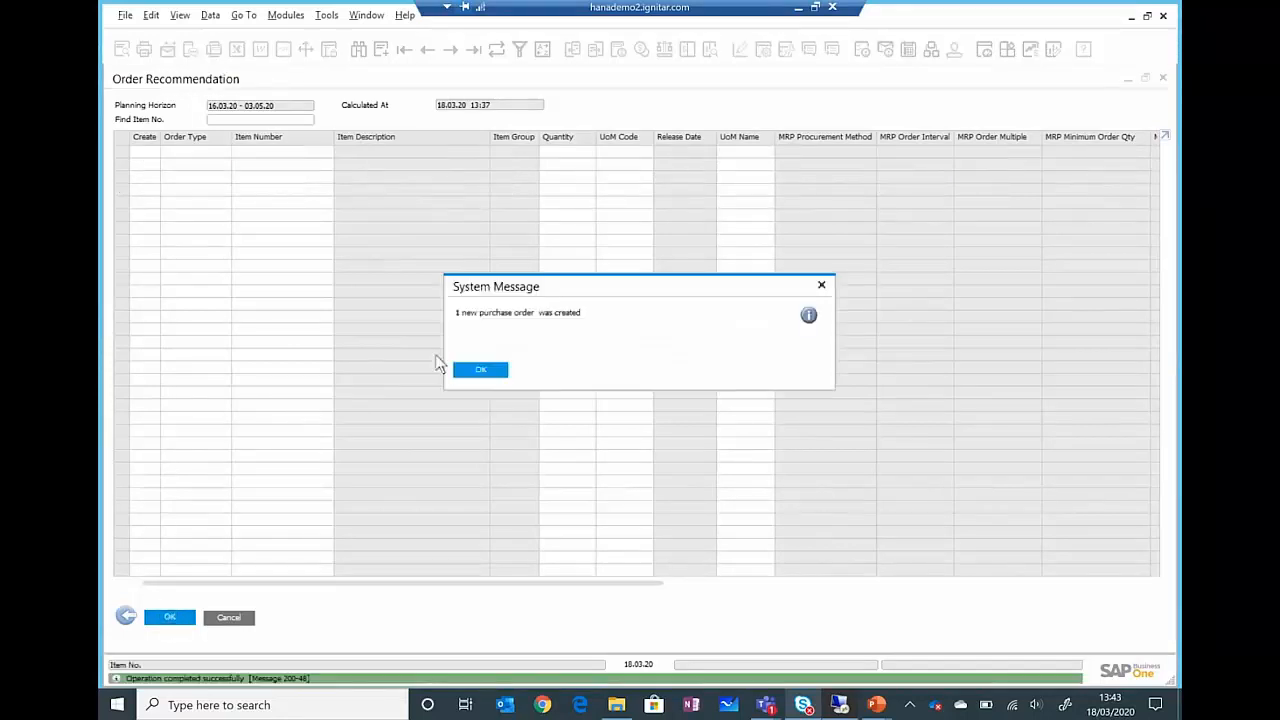
click(491, 372)
click(232, 618)
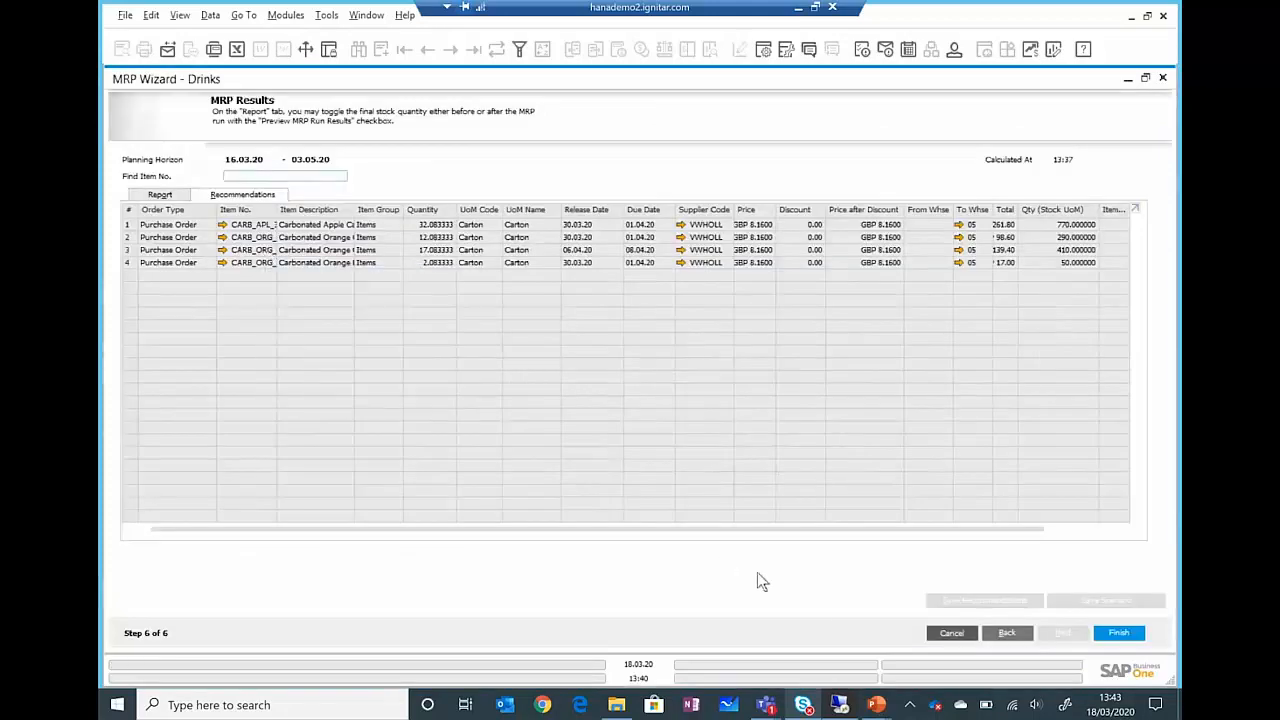
- Leave the MRP wizard and show the most recent purchase order under Purchasing - AP in a maximised window
click(951, 632)
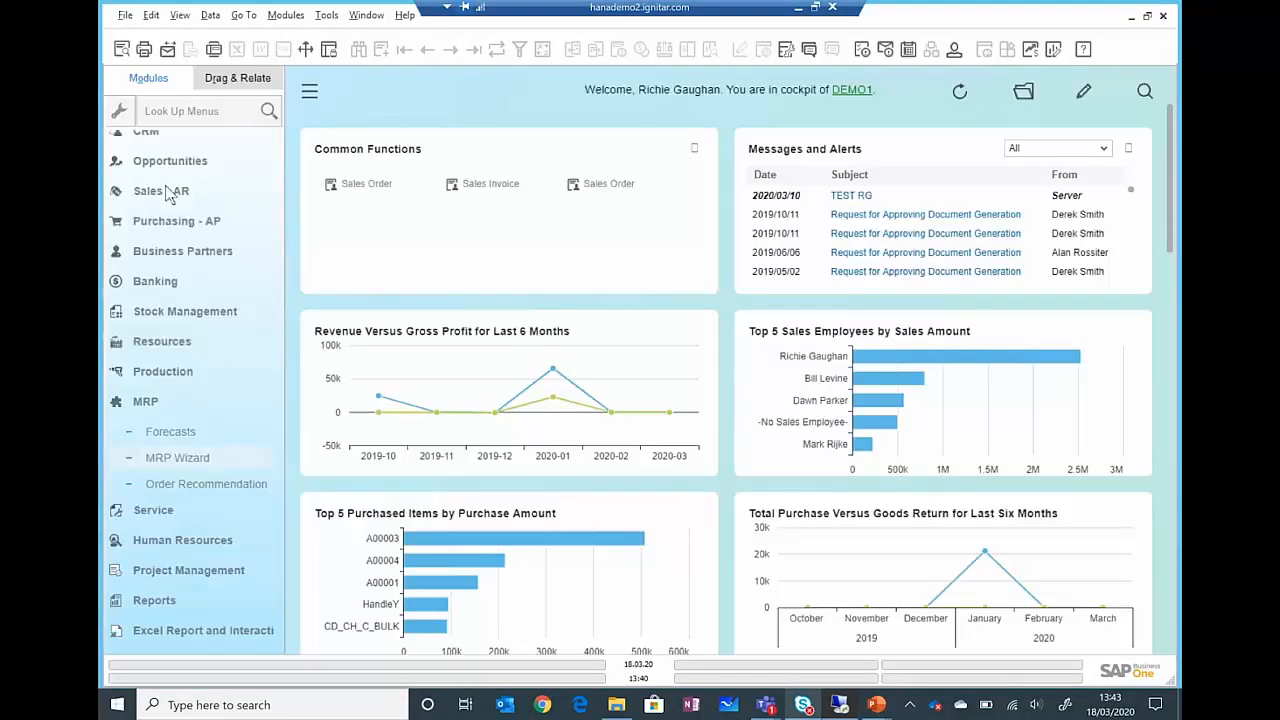
click(164, 402)
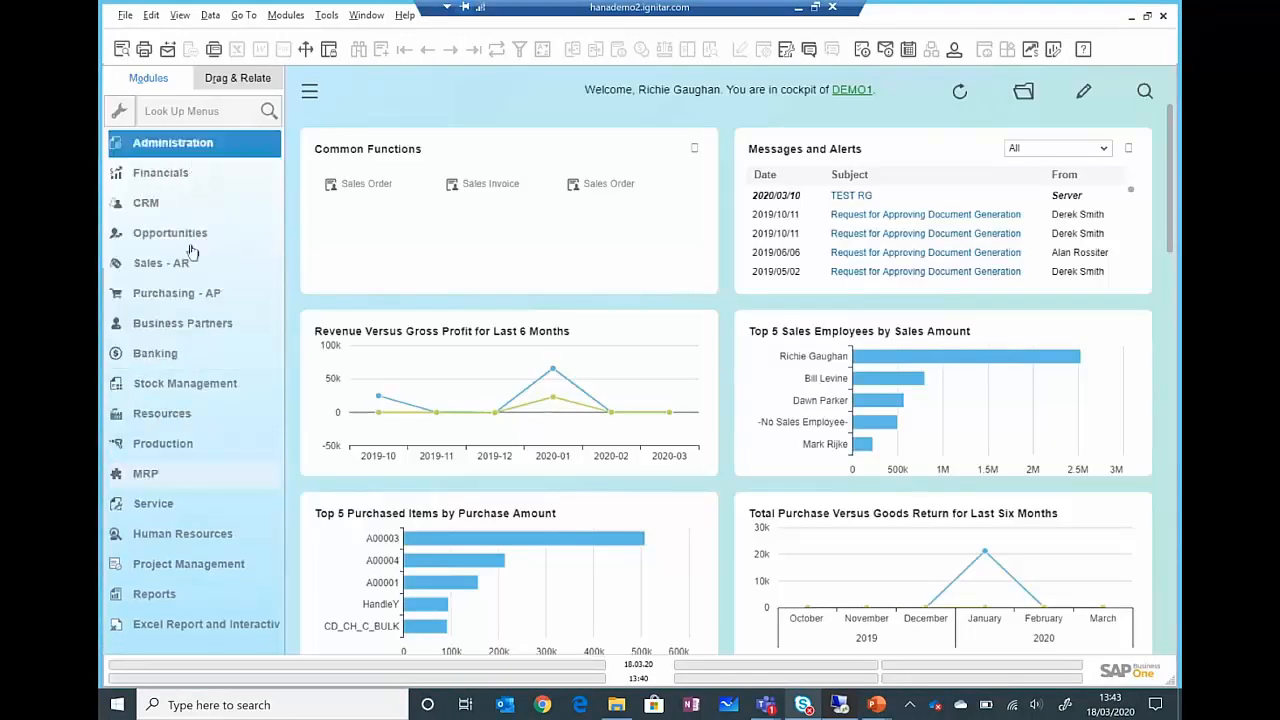
click(180, 293)
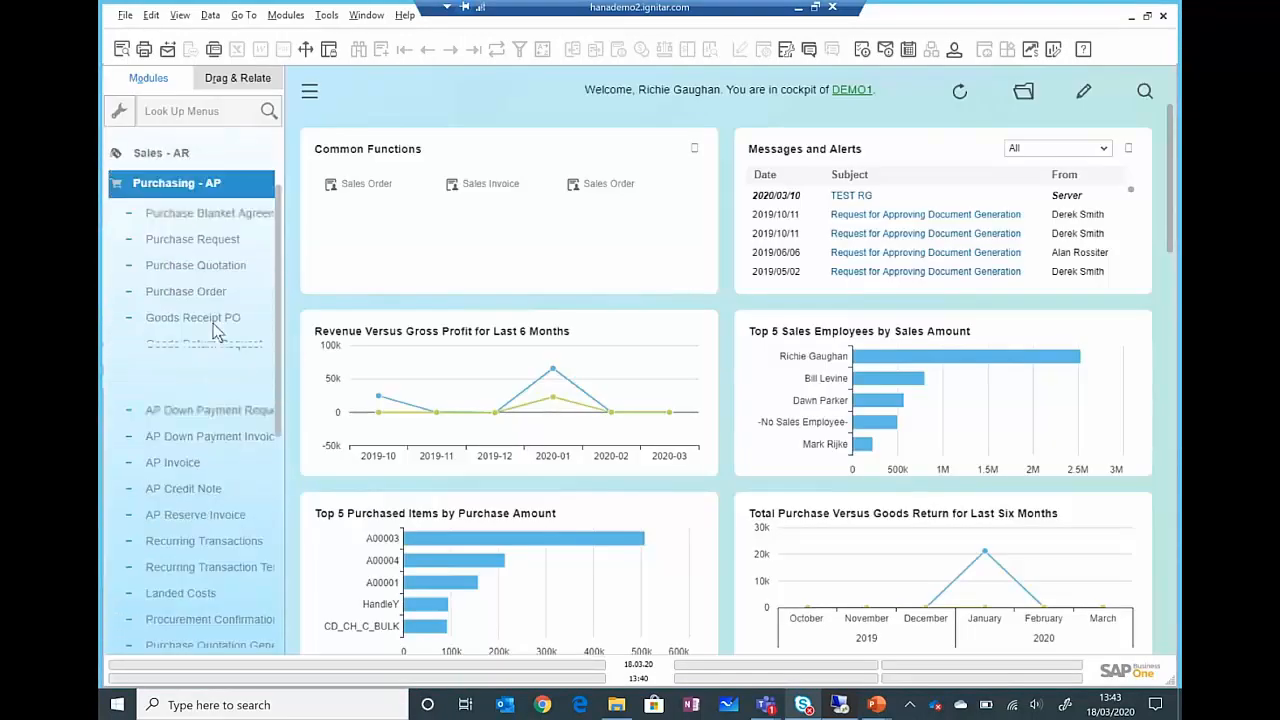
click(178, 251)
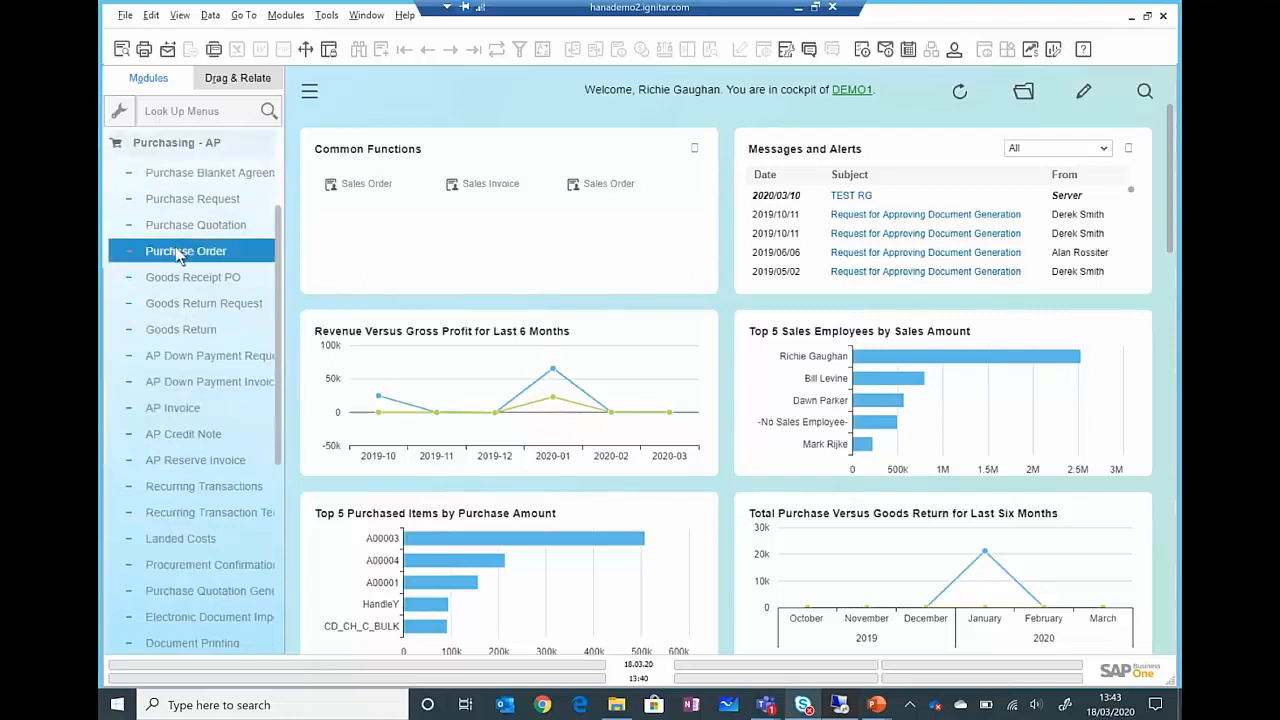
click(474, 52)
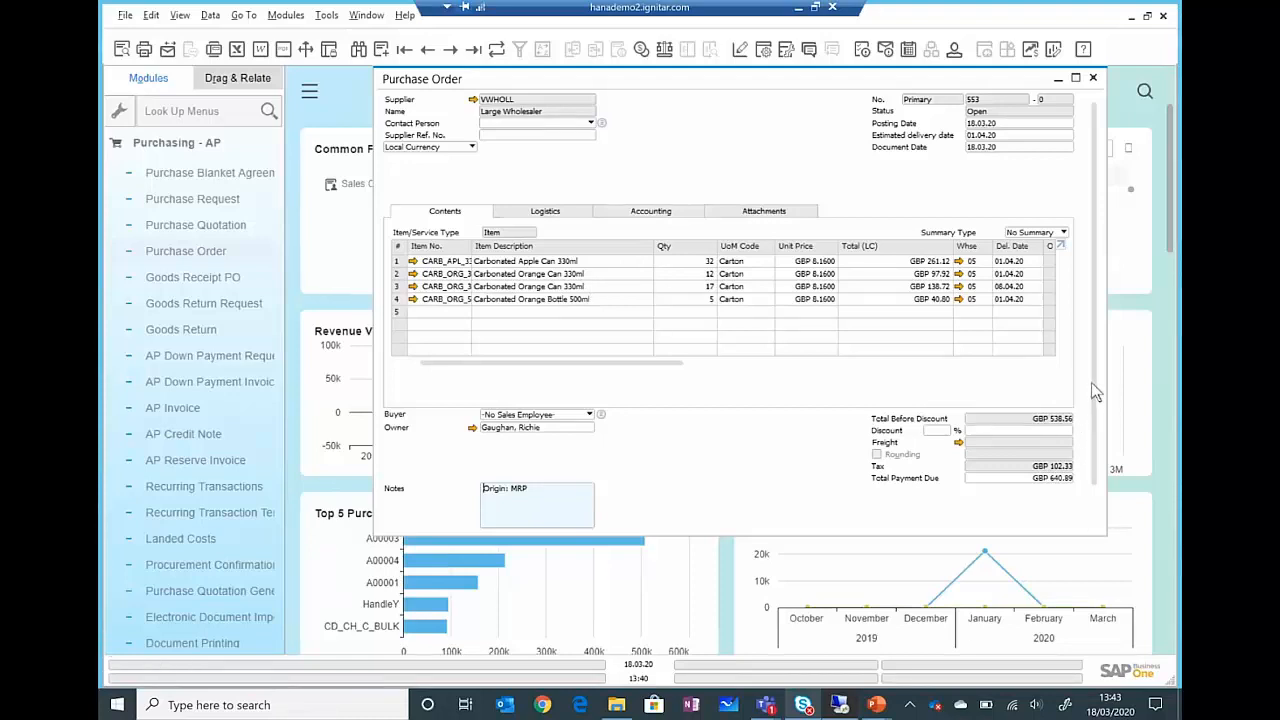
click(1075, 77)
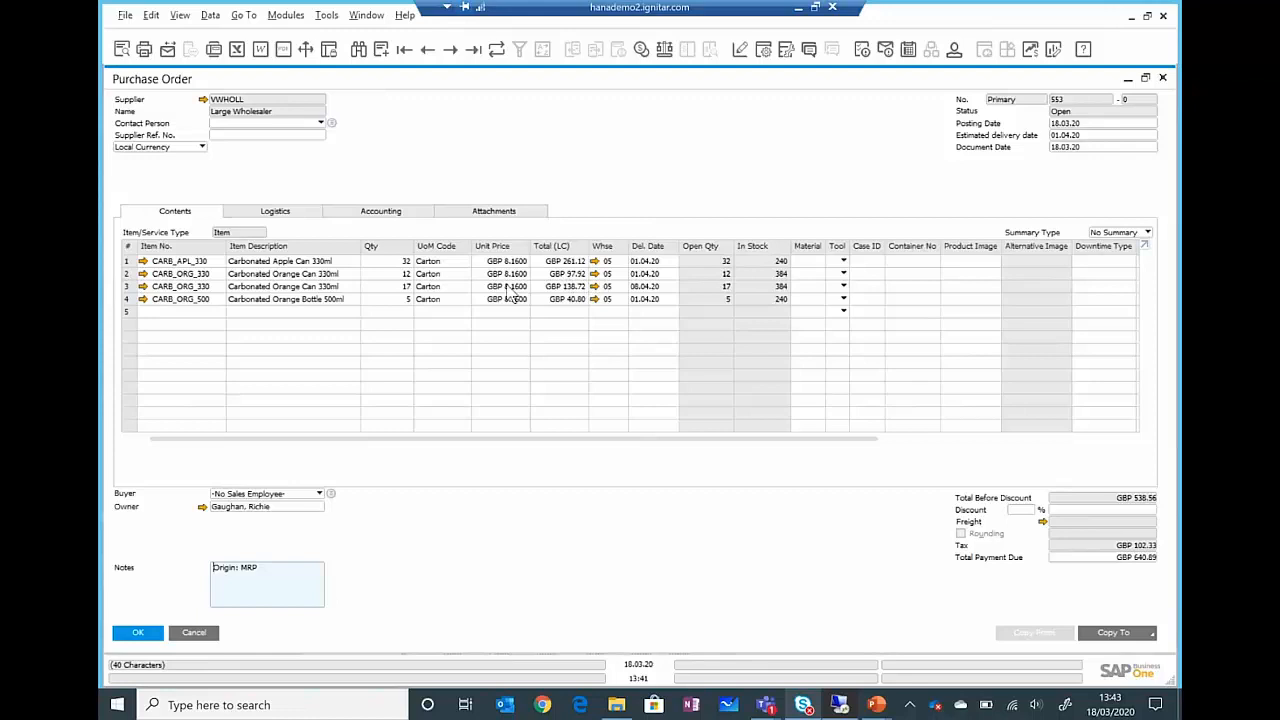
- Copy the Large Wholesaler purchase order to a goods receipt PO and maximise the new document
click(1149, 640)
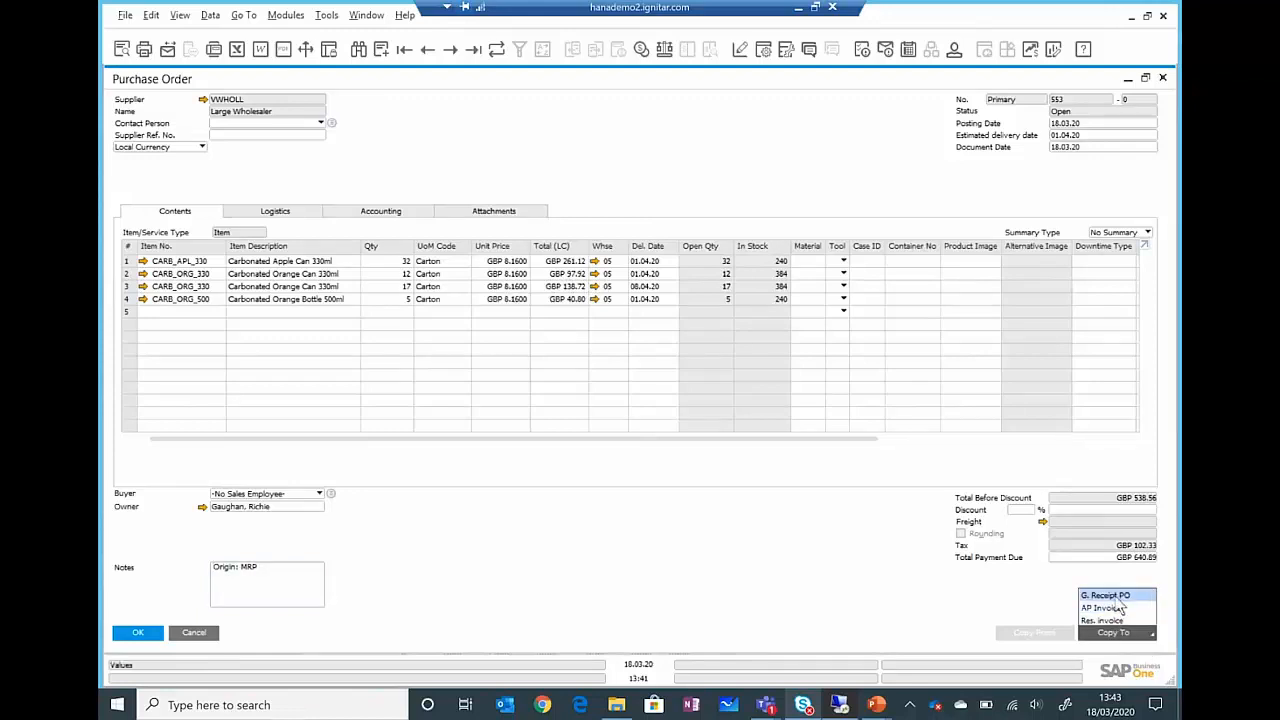
click(1119, 602)
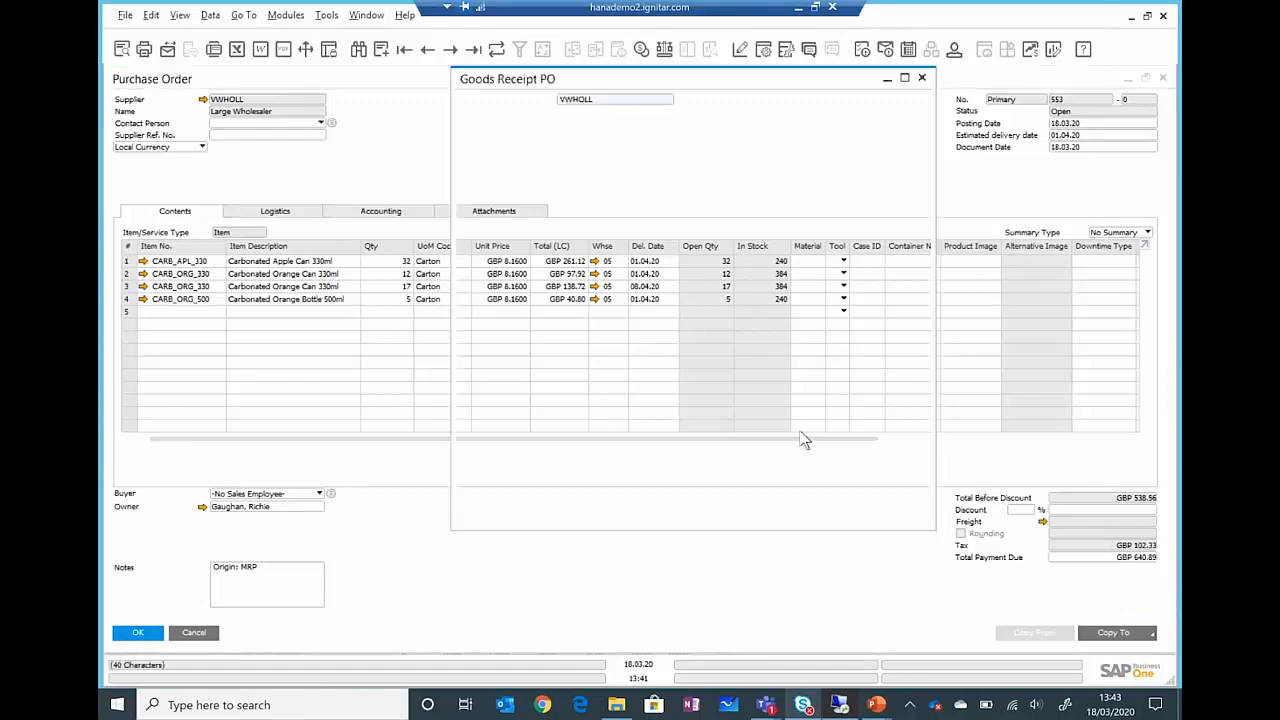
drag(922, 228, 947, 330)
click(905, 78)
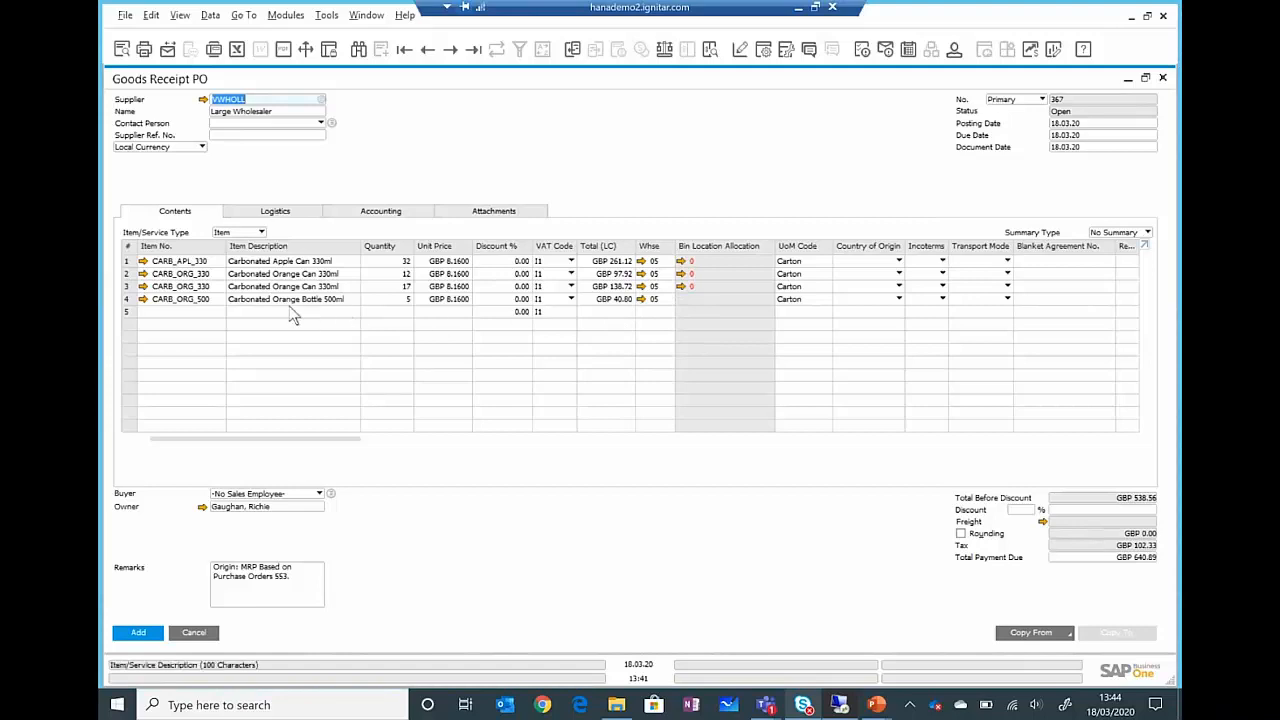
- Remove the 17-carton Carbonated Orange Can 330ml line from the goods receipt
click(172, 286)
mouse_move(172, 286)
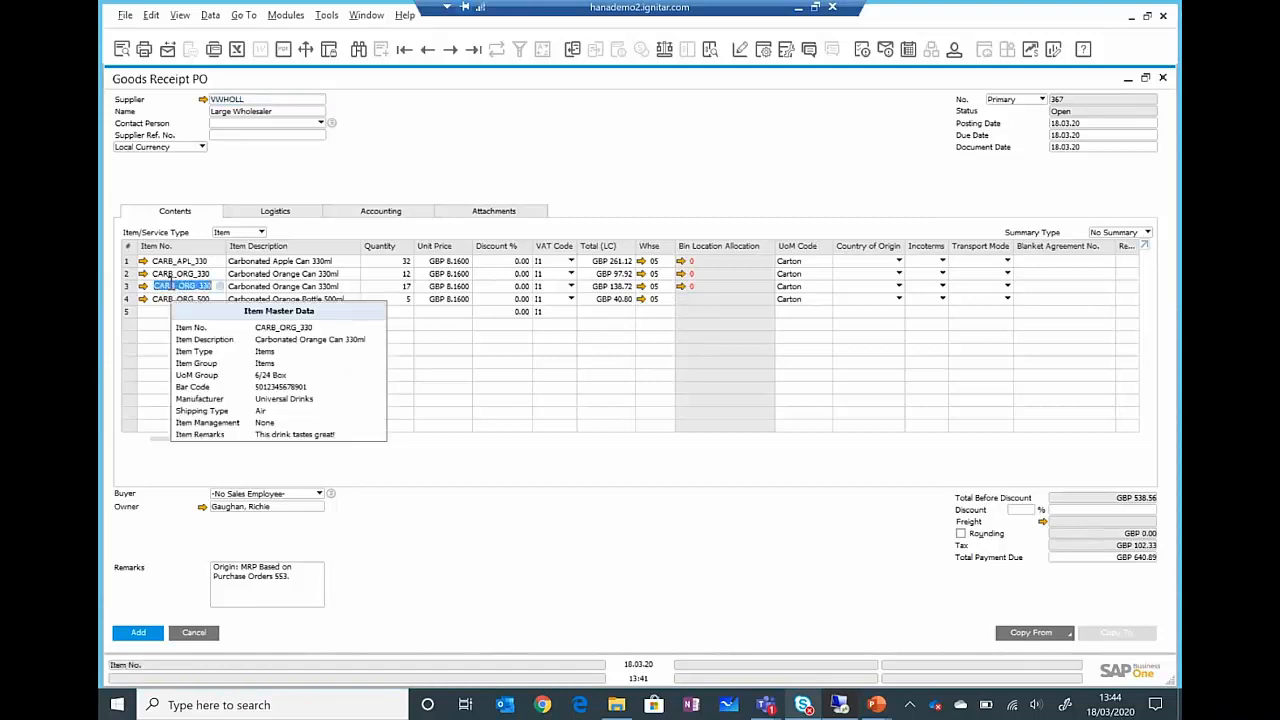
key(ctrl+k)
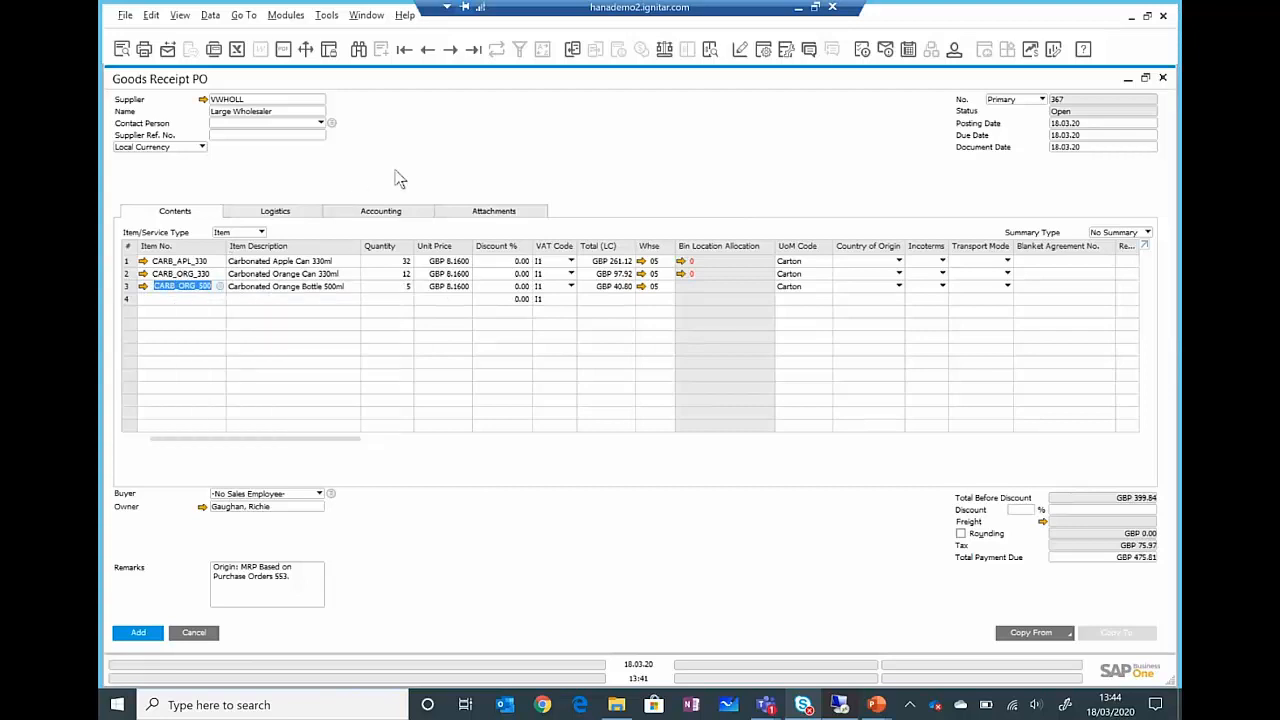
right_click(187, 288)
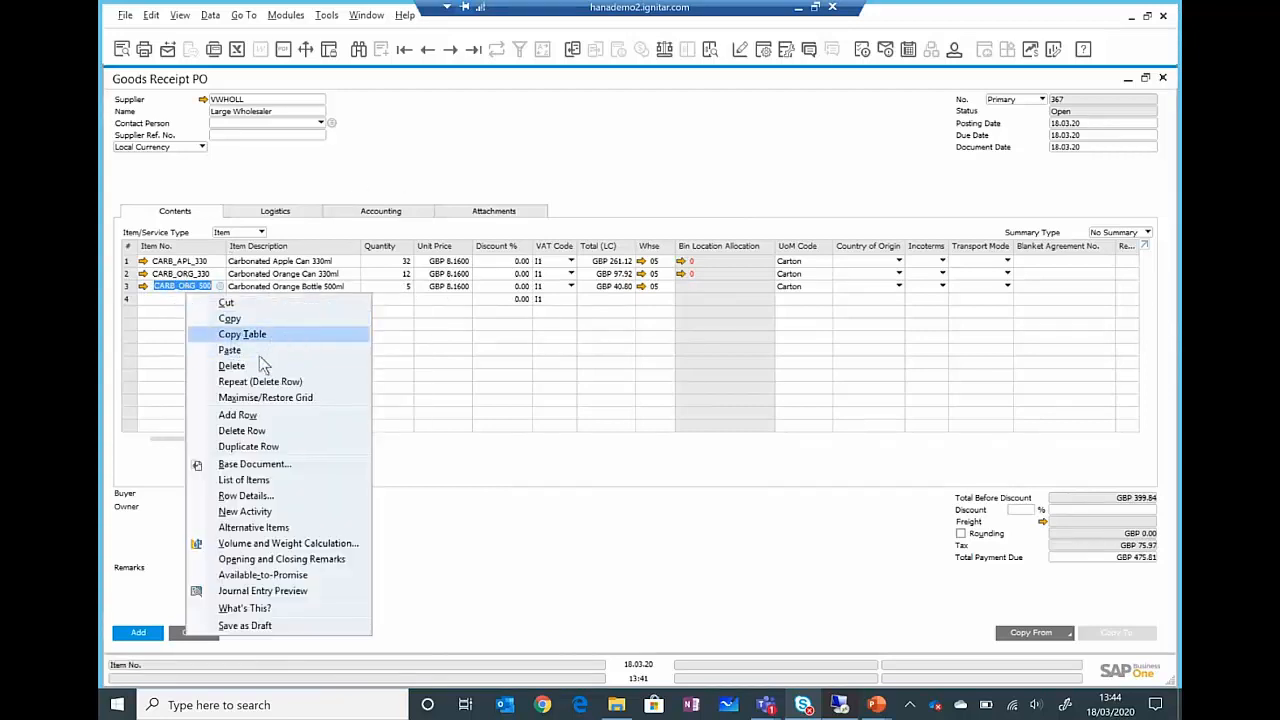
click(172, 287)
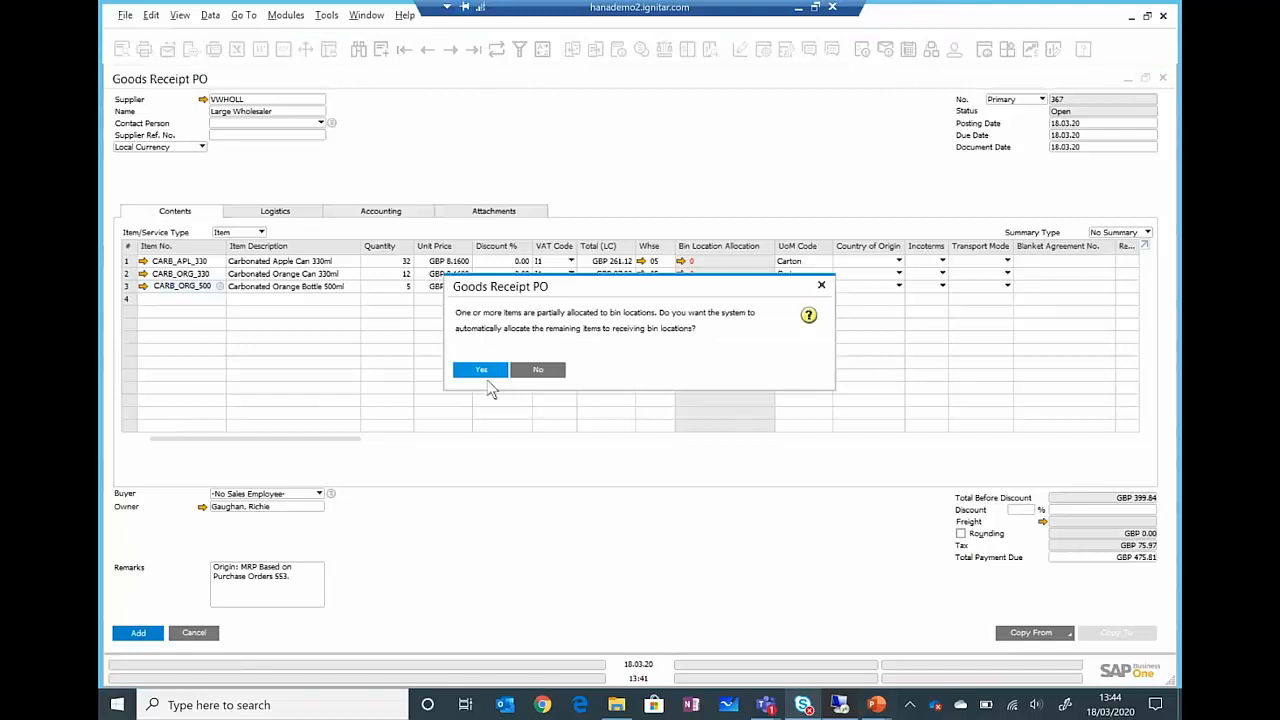
- Submit the goods receipt with automatic allocation to receiving bin locations, and widen the Item Number column in the batch setup
click(483, 370)
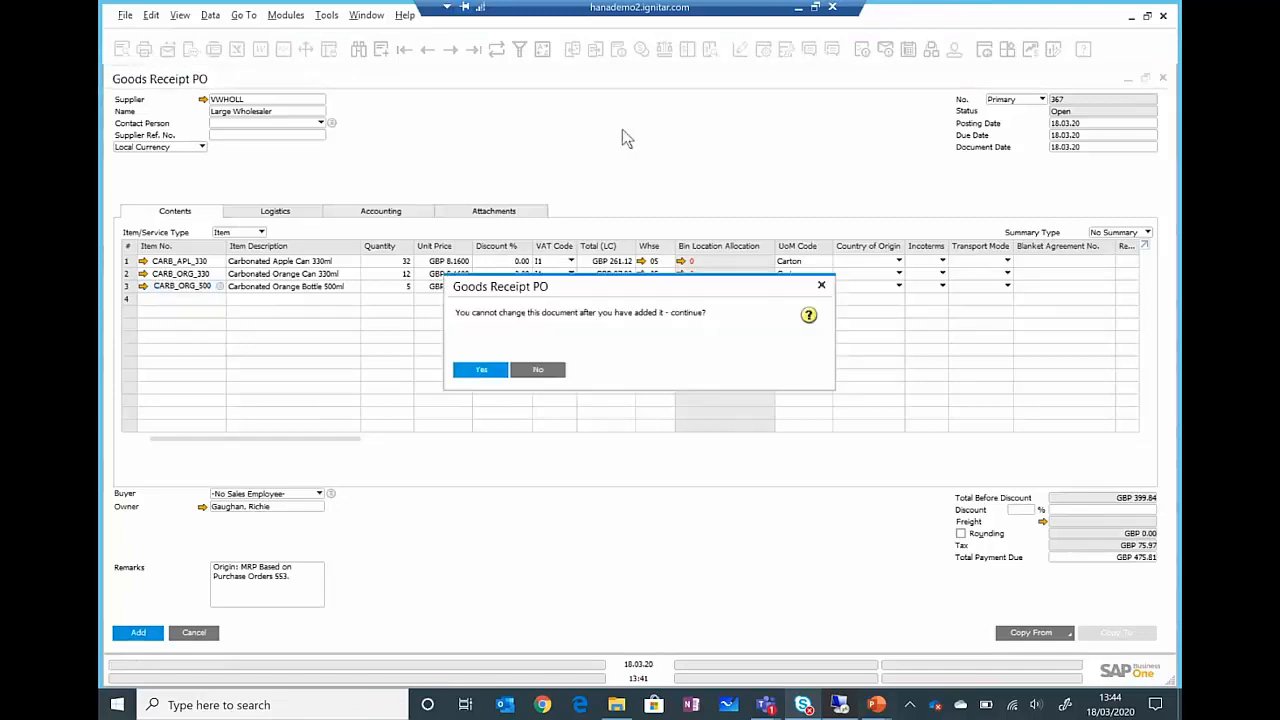
click(485, 370)
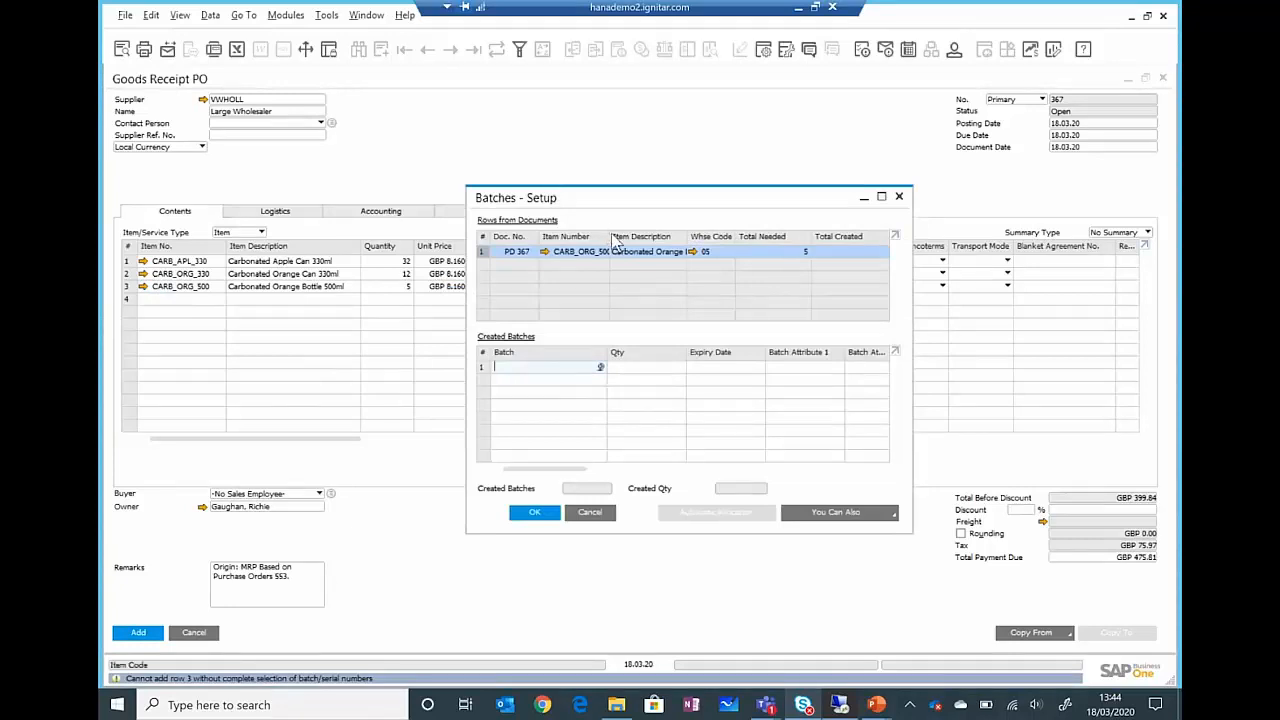
drag(608, 236, 658, 252)
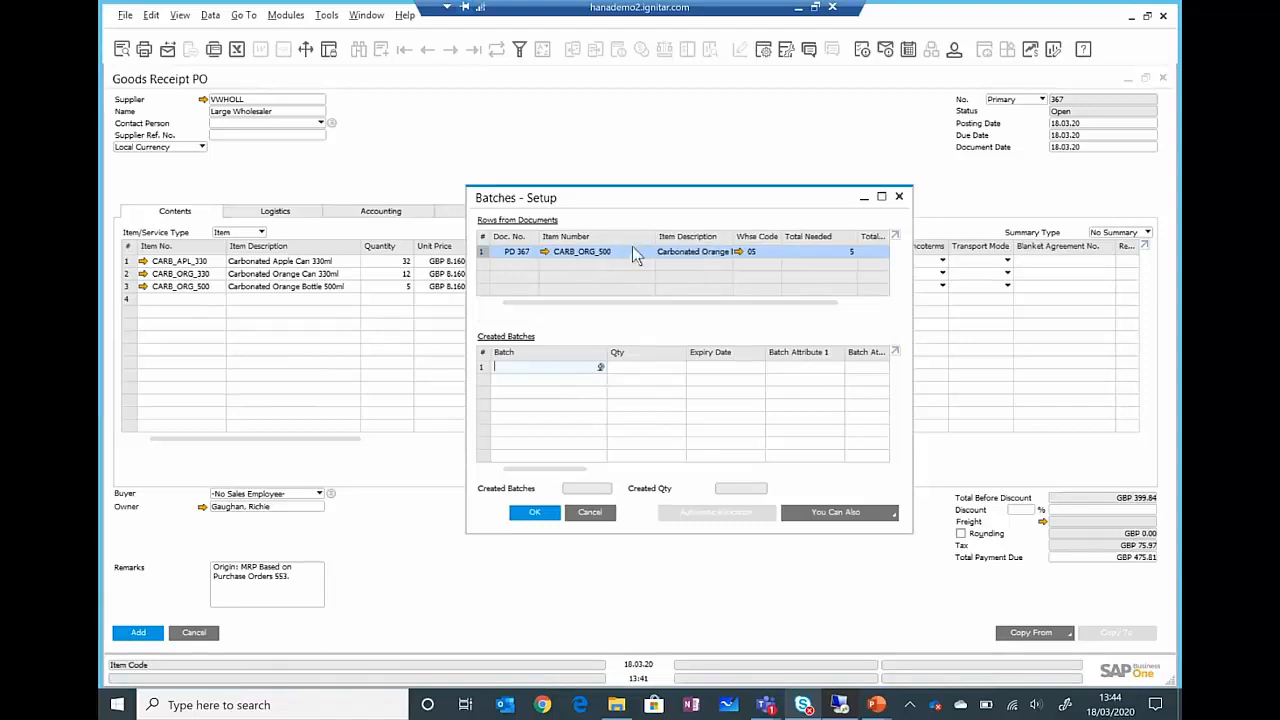
mouse_move(590, 254)
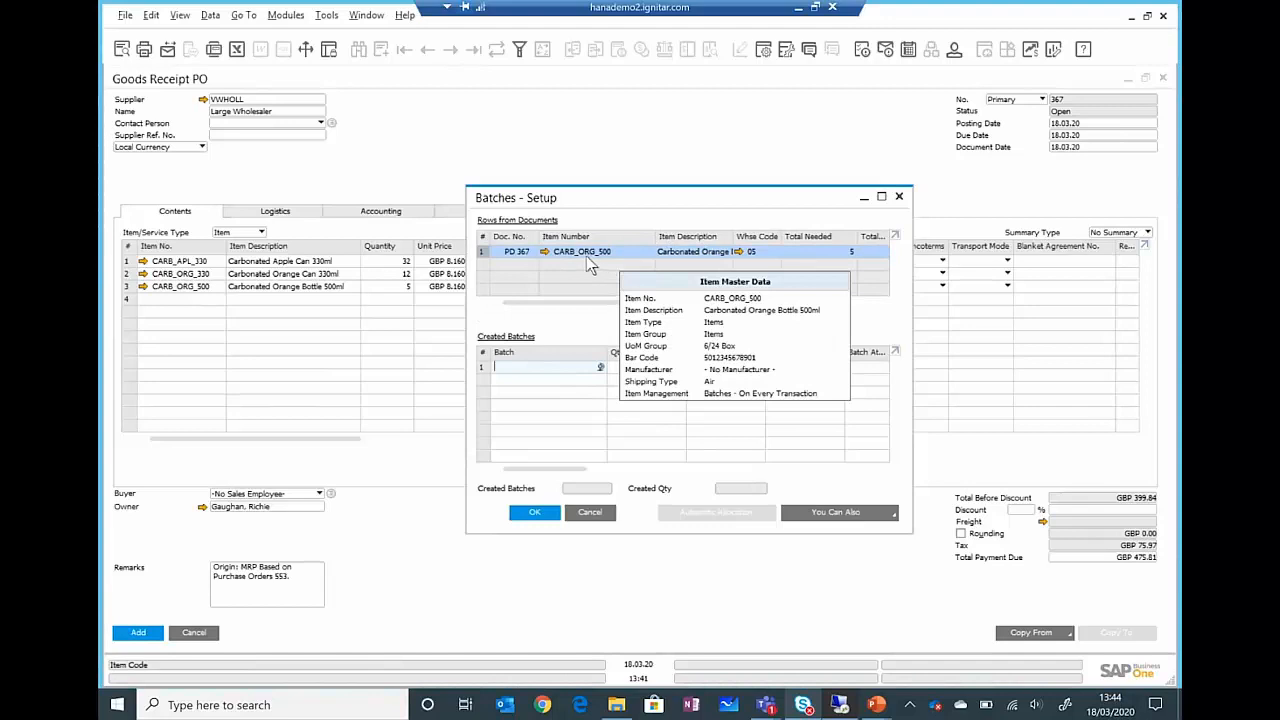
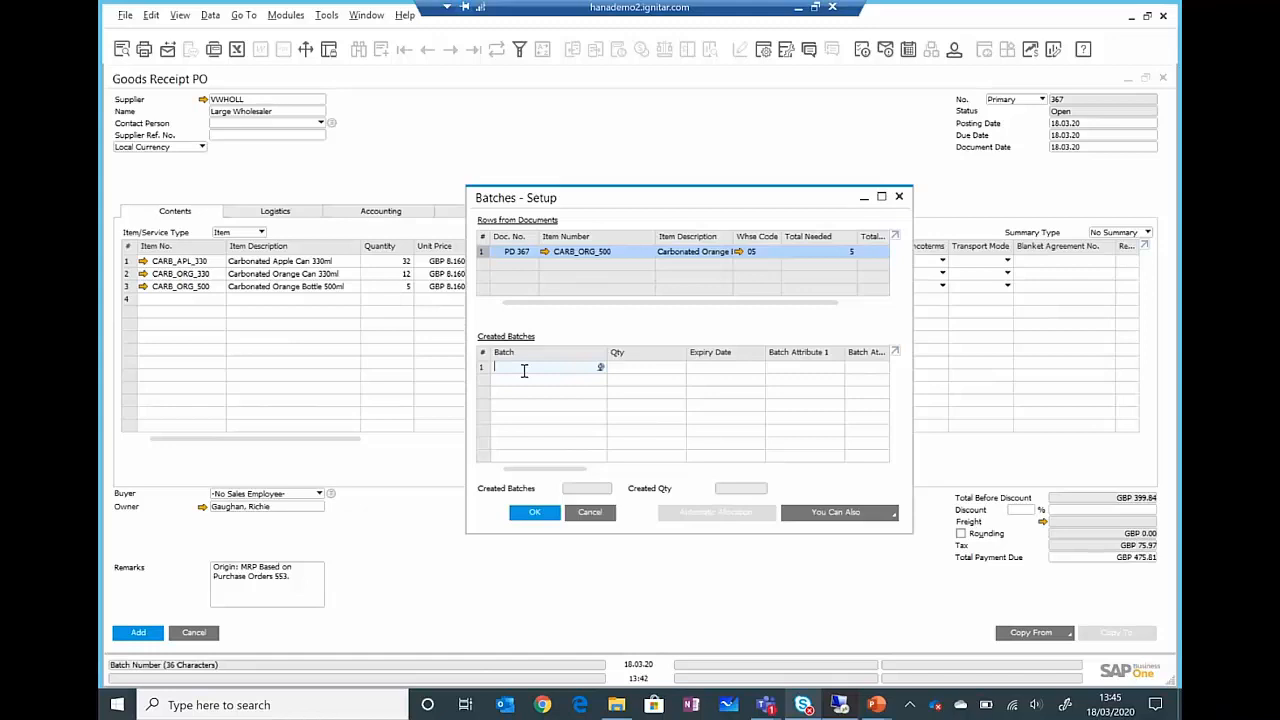
- Create batches B-002 with quantity 2 and B-003 with quantity 3 for CARB_ORG_500, and save the batch setup
text(B-002)
click(645, 366)
text(2)
click(512, 380)
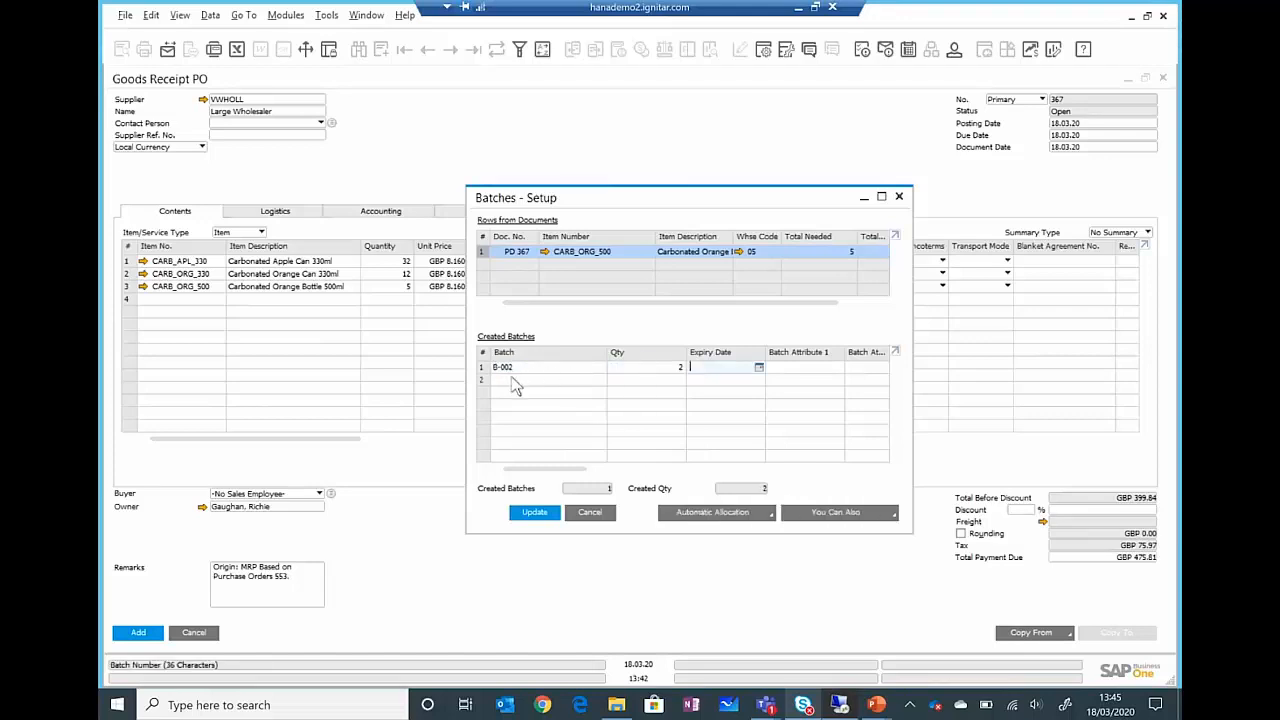
text(B-003)
key(Tab)
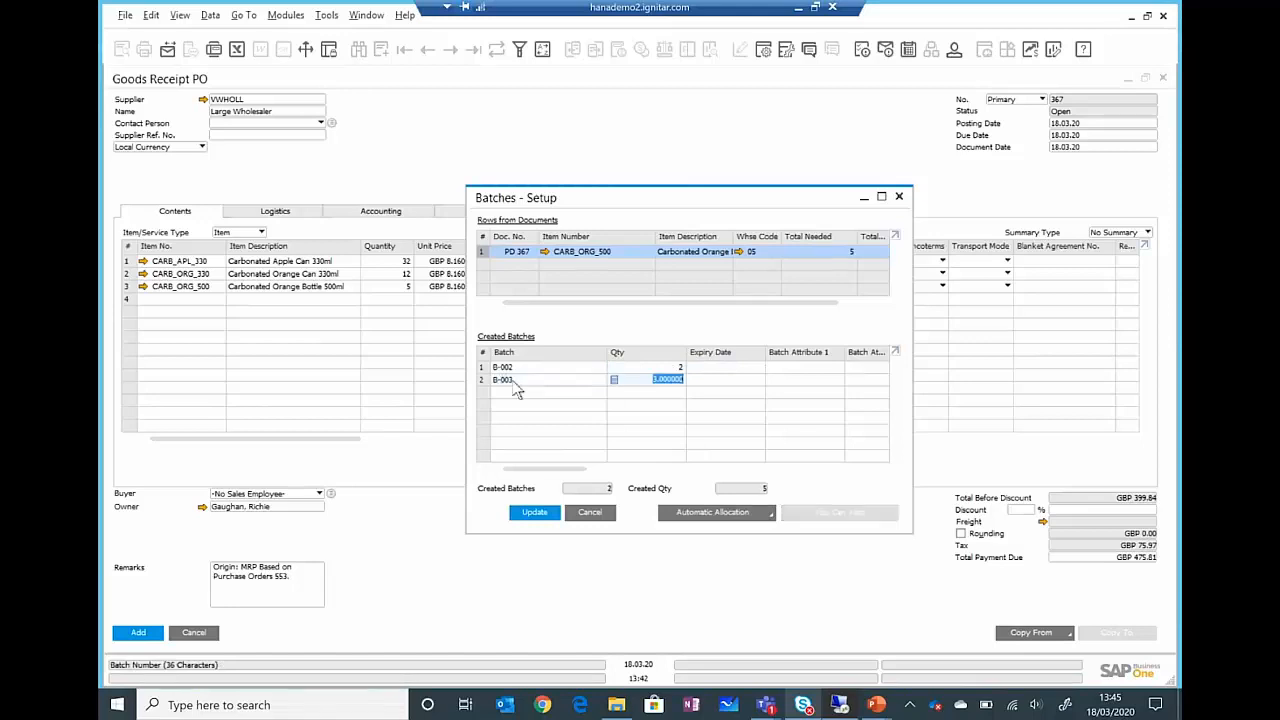
text(3)
key(Tab)
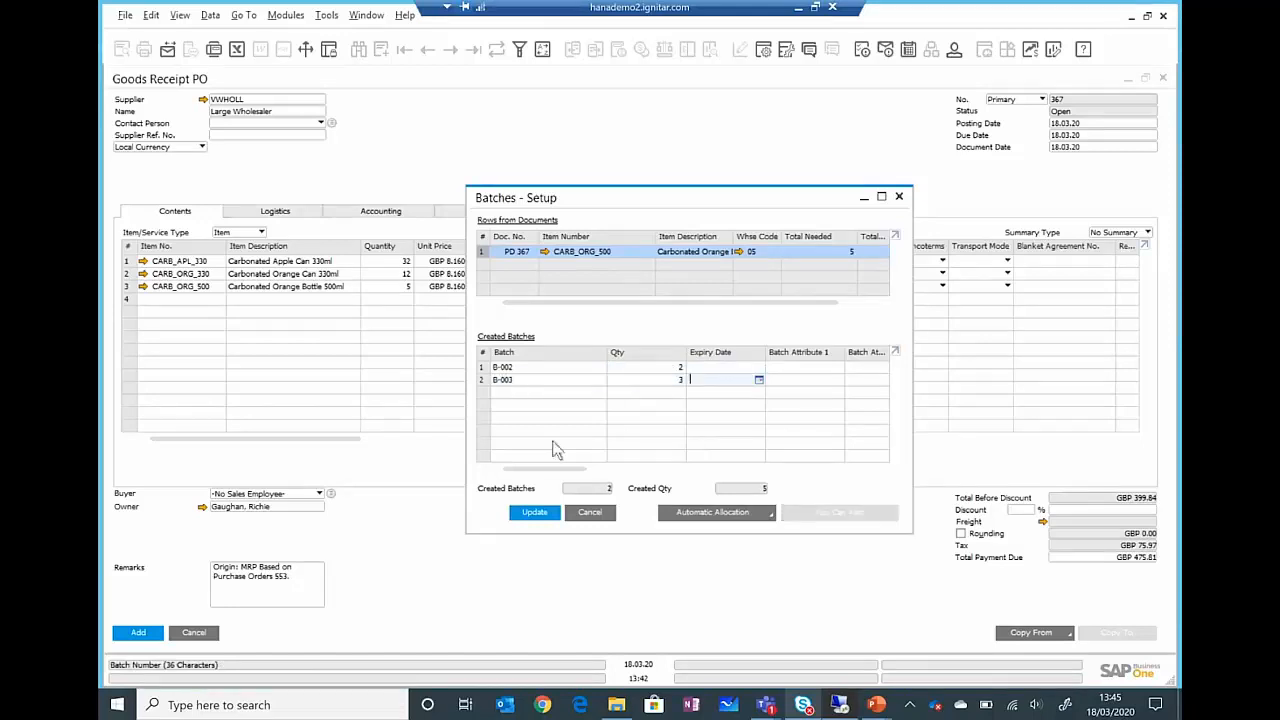
click(547, 514)
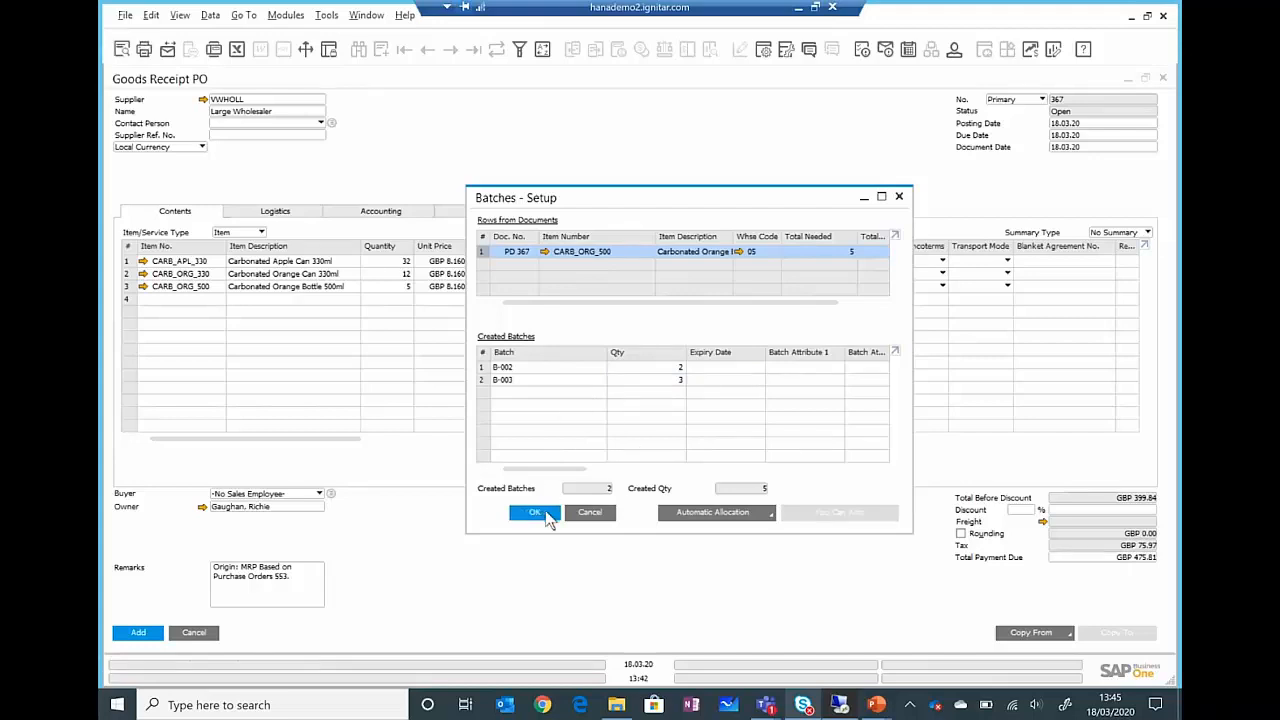
click(547, 514)
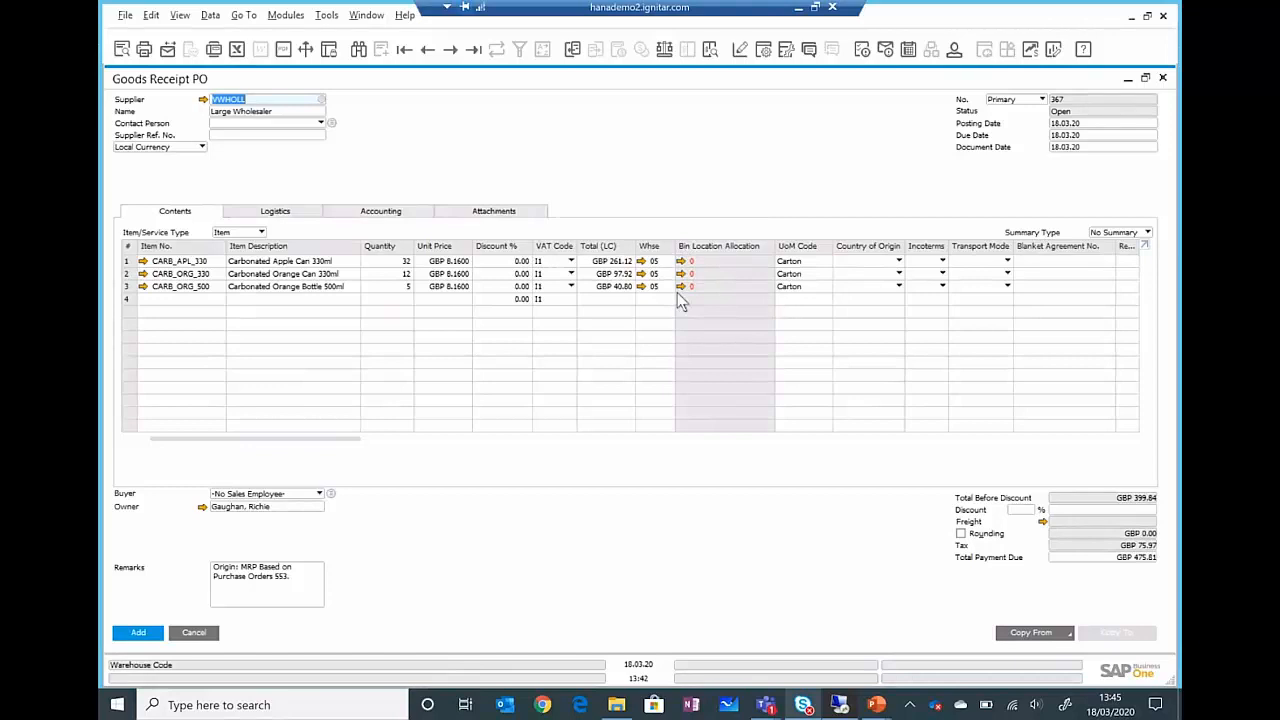
- Recheck the batch setup and add the goods receipt with automatic allocation to receiving bins, closing the blank receipt that follows
key(Return)
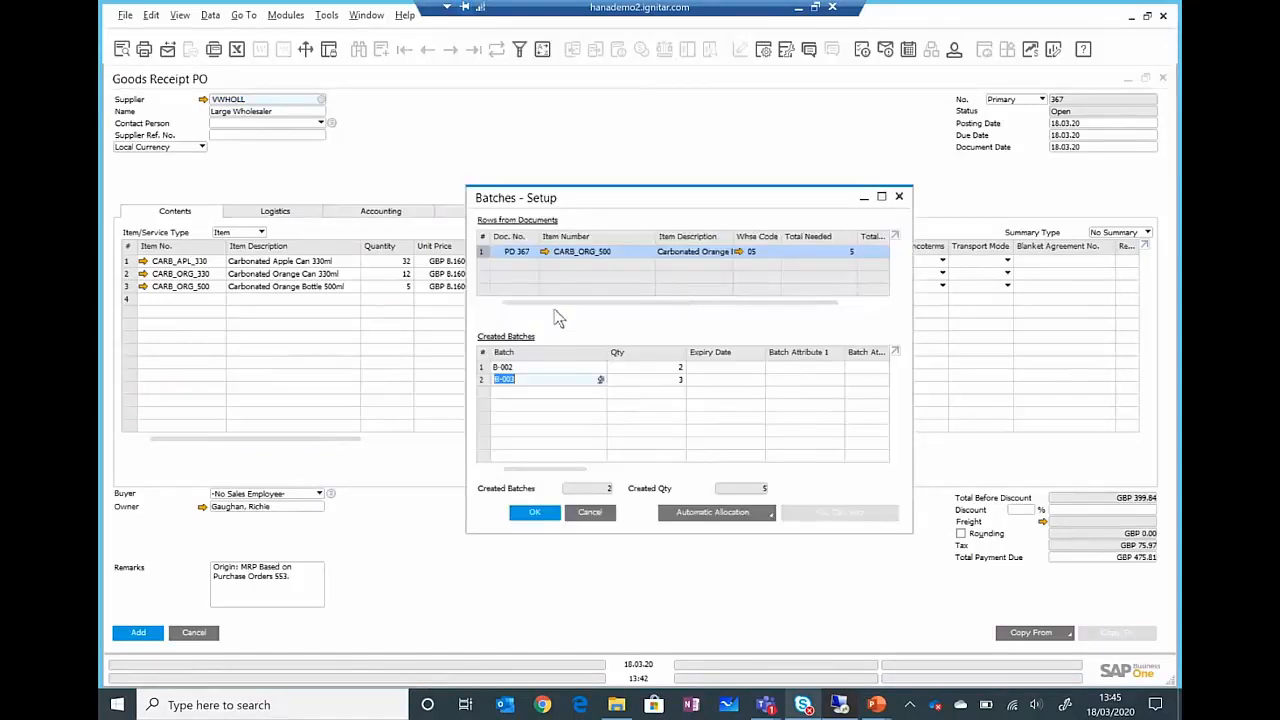
click(537, 513)
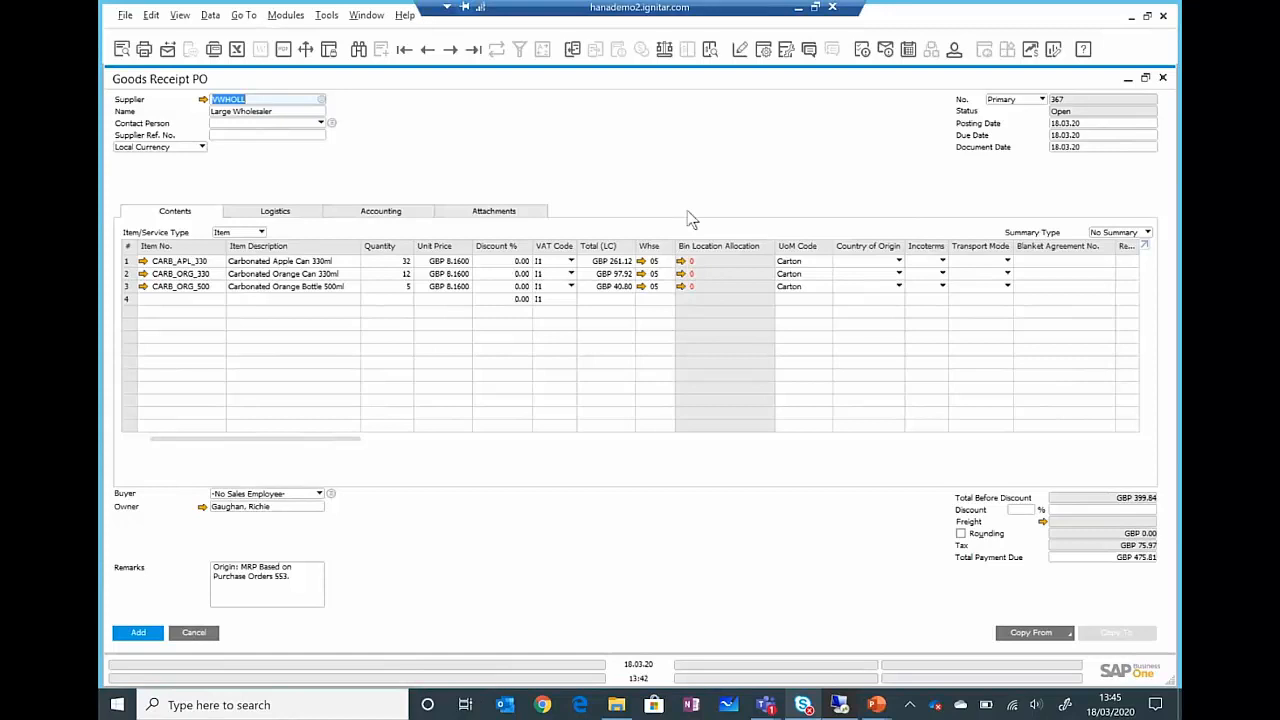
click(141, 632)
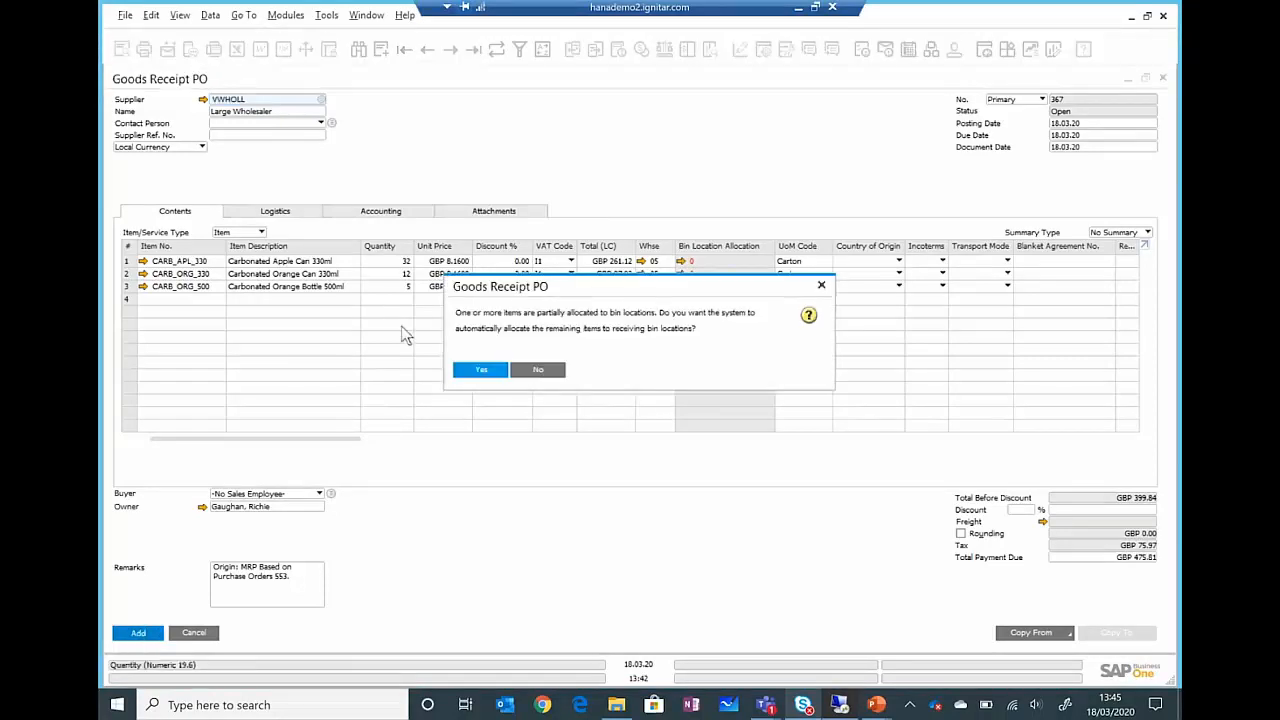
click(468, 369)
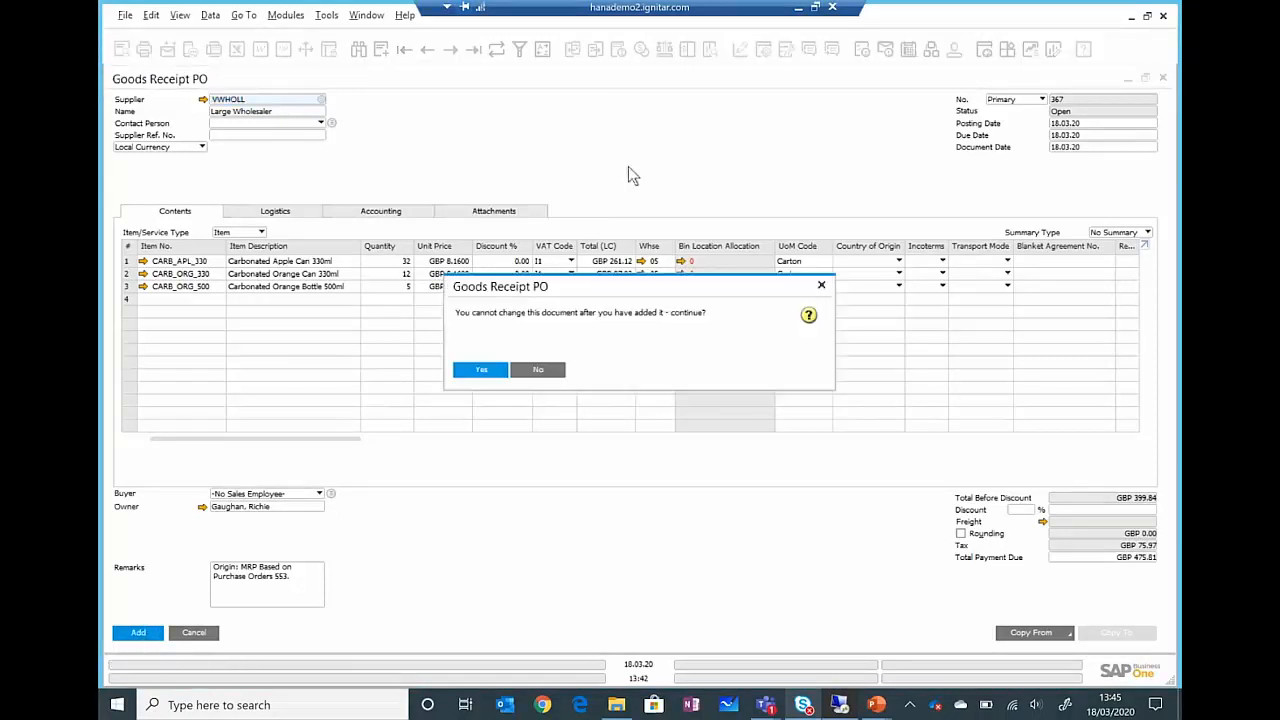
click(488, 372)
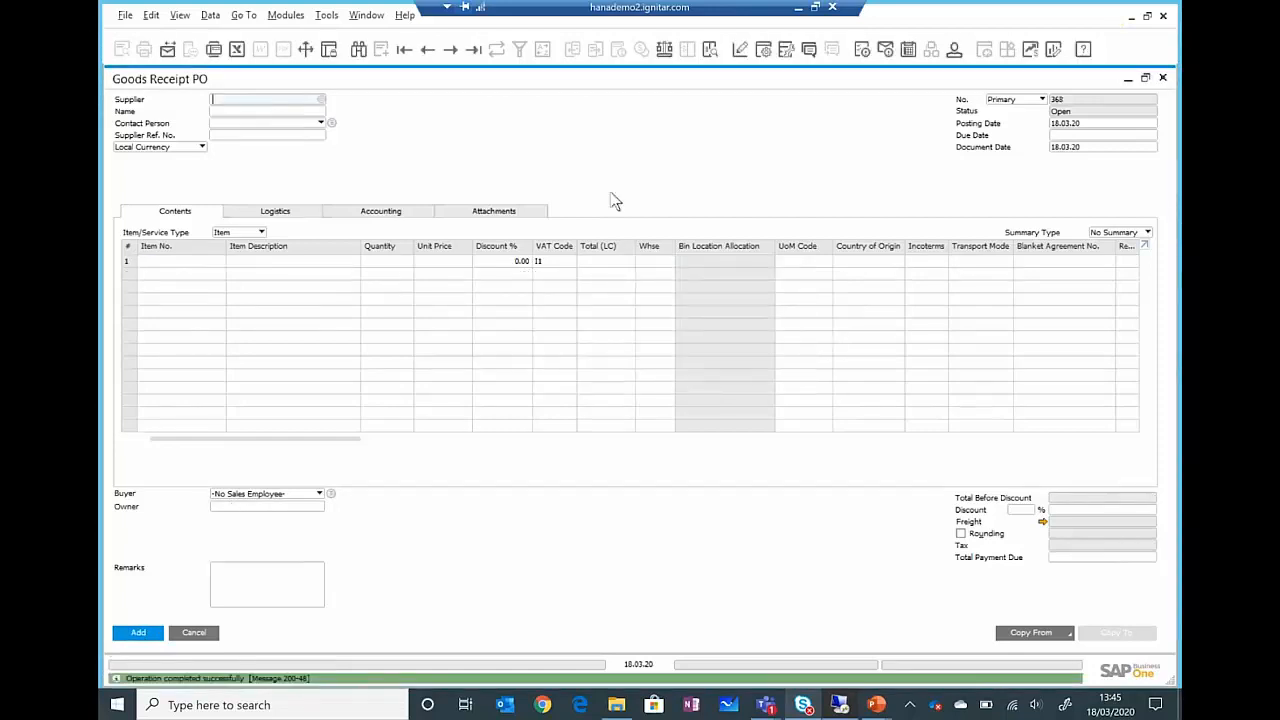
click(1163, 78)
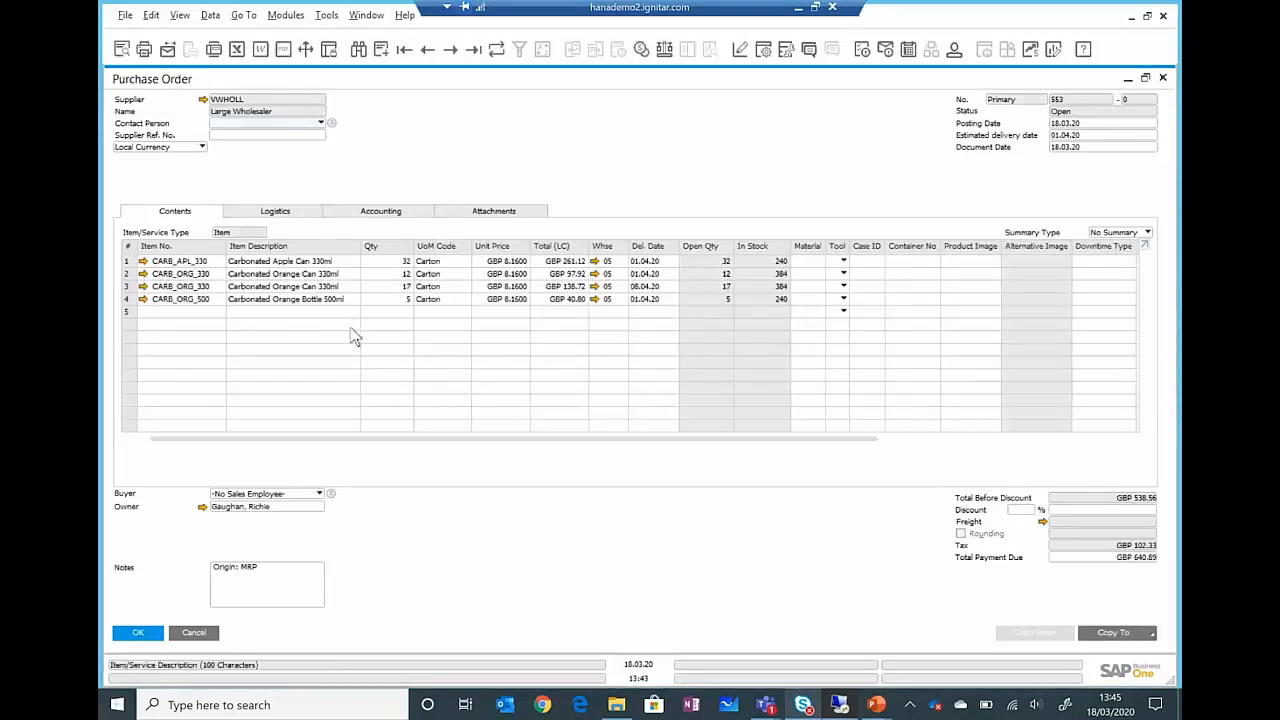
- Check the stock data of Carbonated Orange Can 330ml from the purchase order, and review its stock posting list
mouse_move(143, 290)
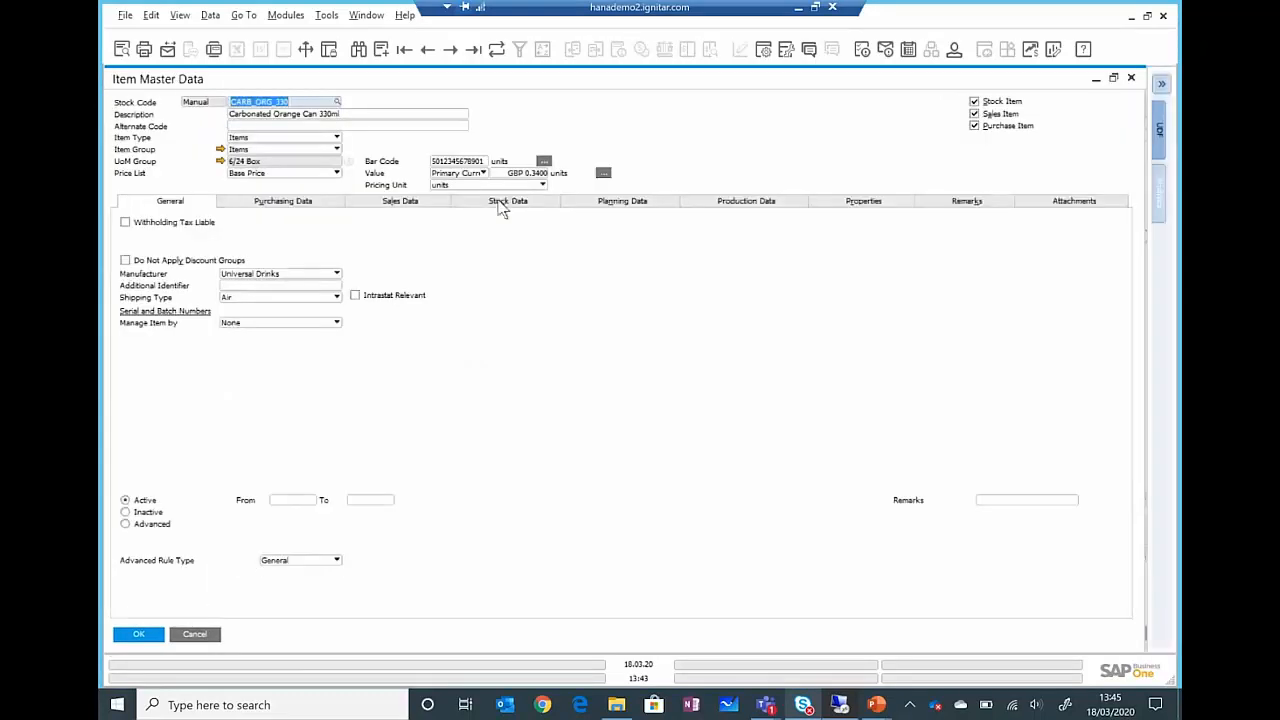
click(506, 201)
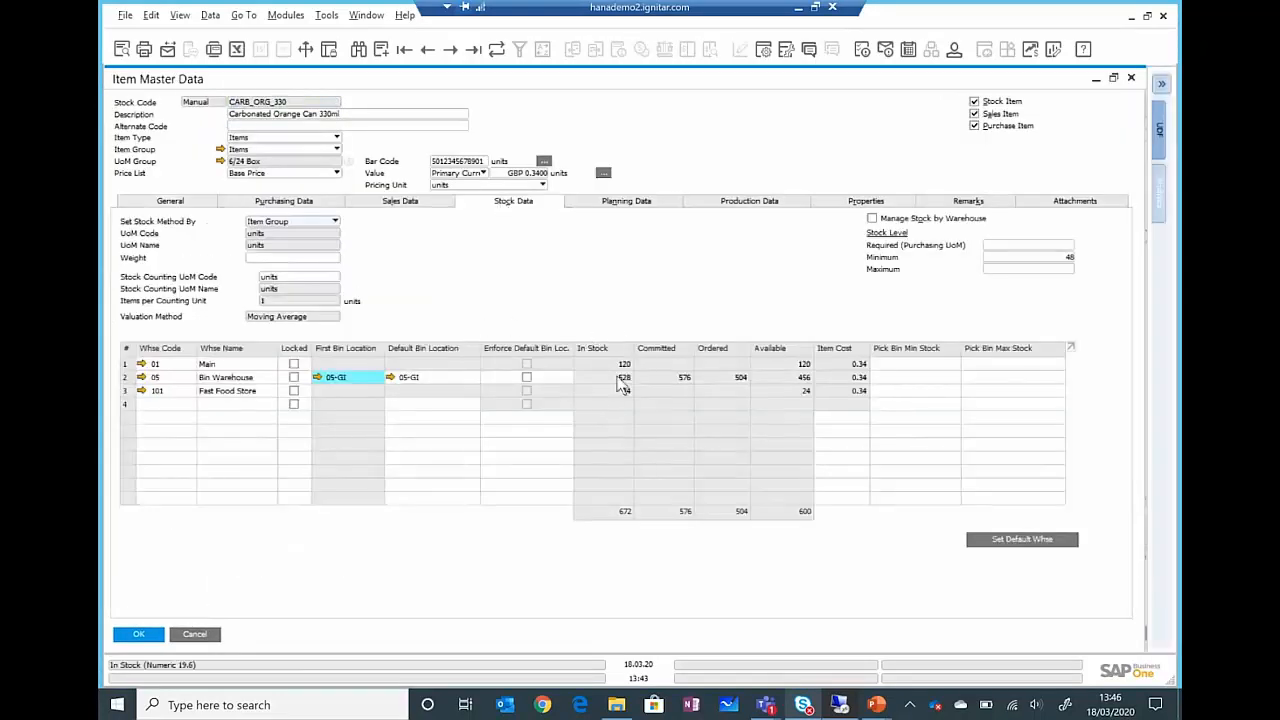
right_click(692, 140)
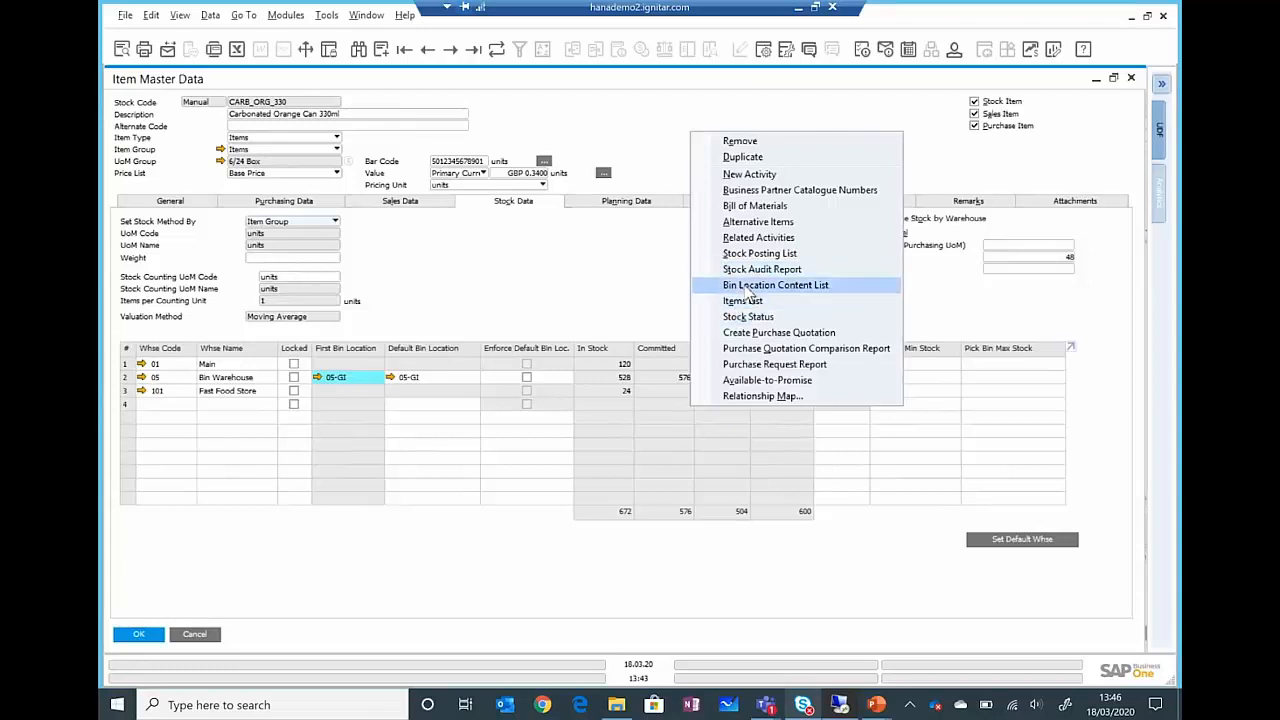
click(757, 254)
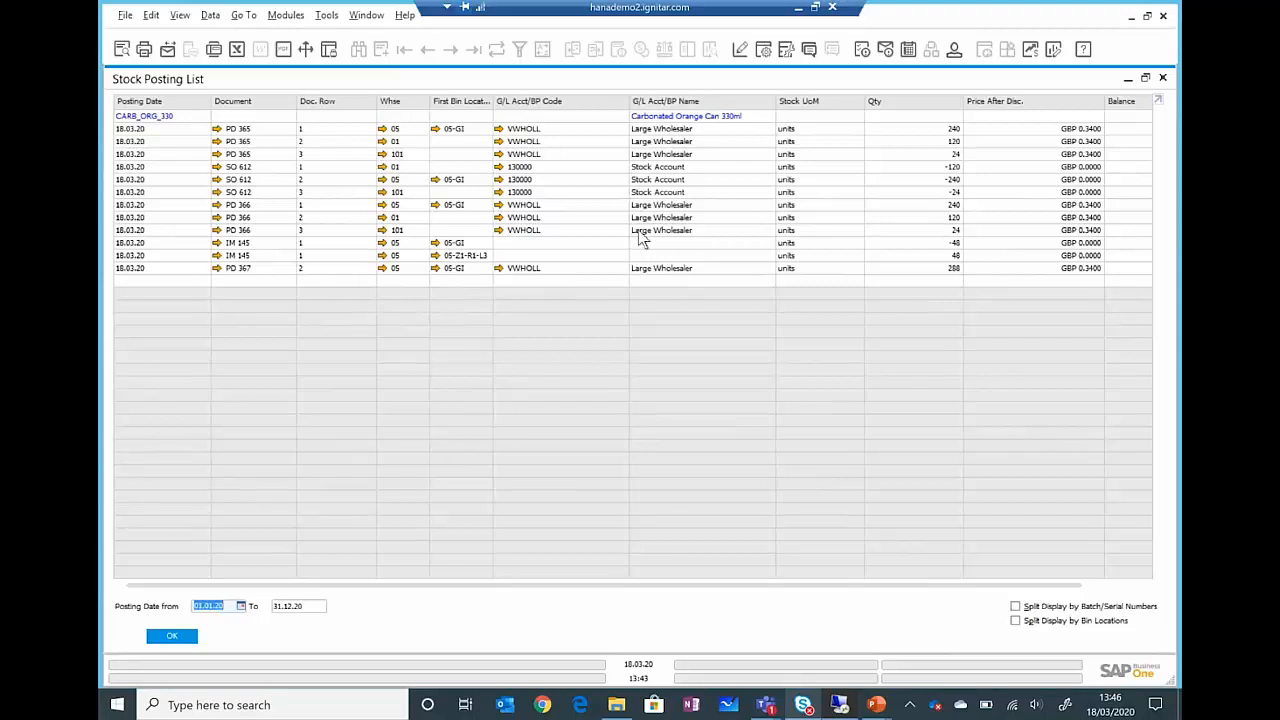
click(176, 639)
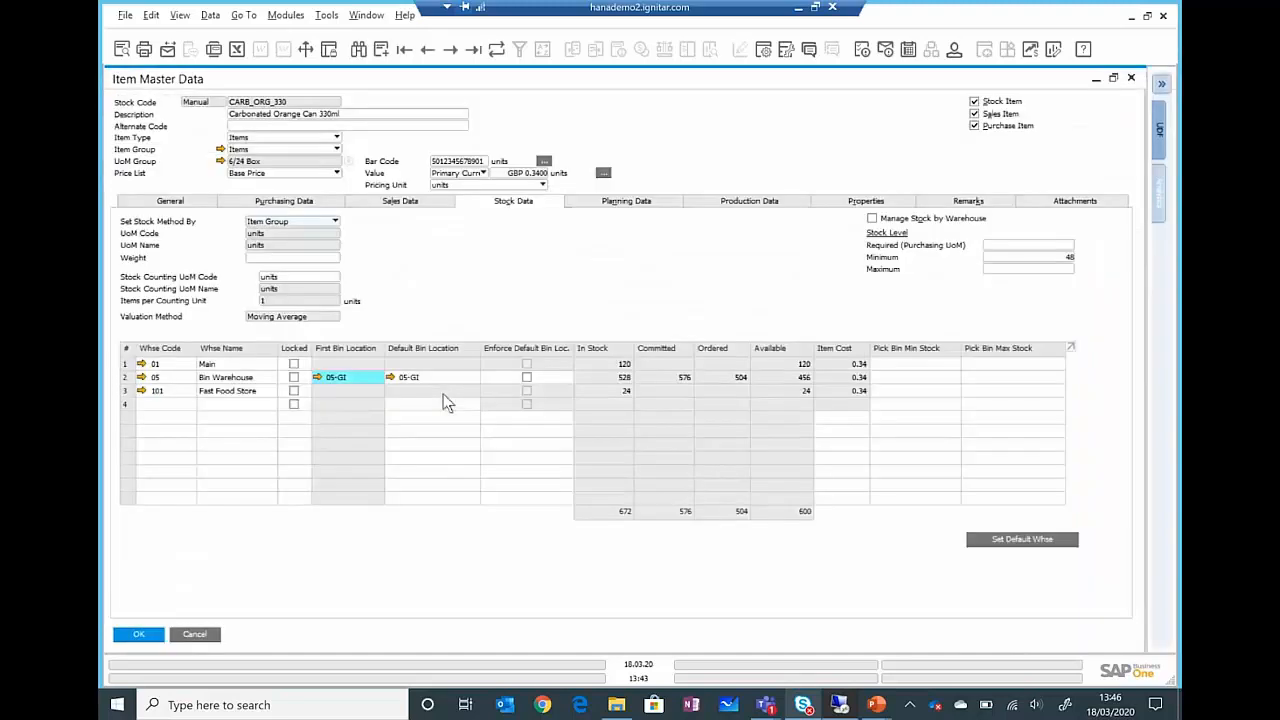